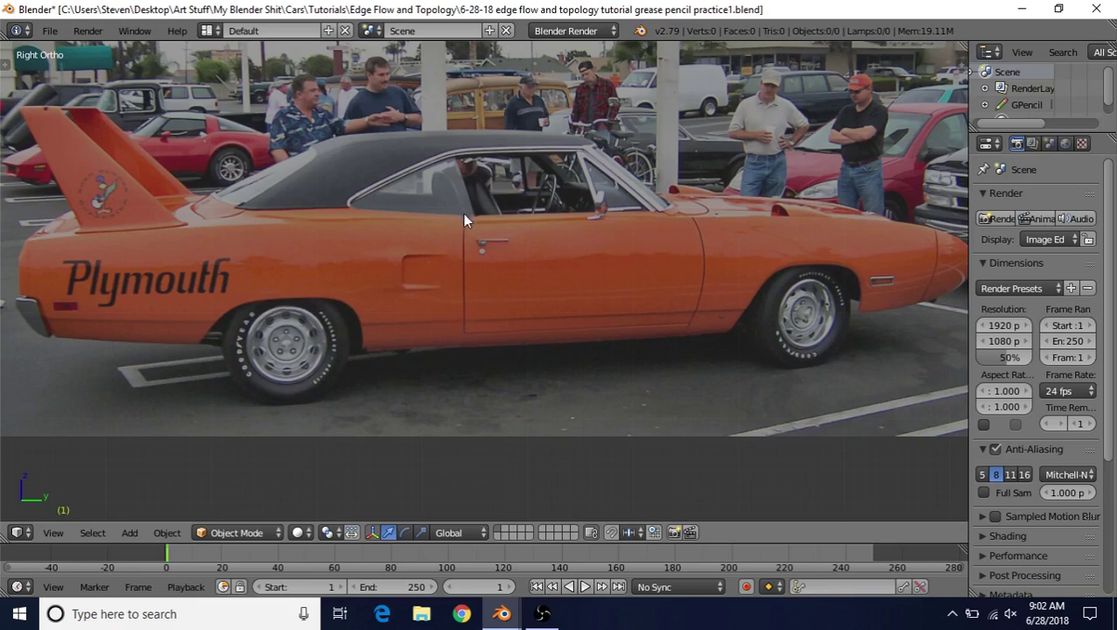
Draw Grease Pencil strokes along the door's rear and front edges, then lengthwise lines along the mid-body, the lower body and the sill
left_click_drag(462, 213, 462, 348)
mouse_move(693, 218)
left_mouse_down()
mouse_move(705, 285)
mouse_move(683, 337)
left_mouse_up()
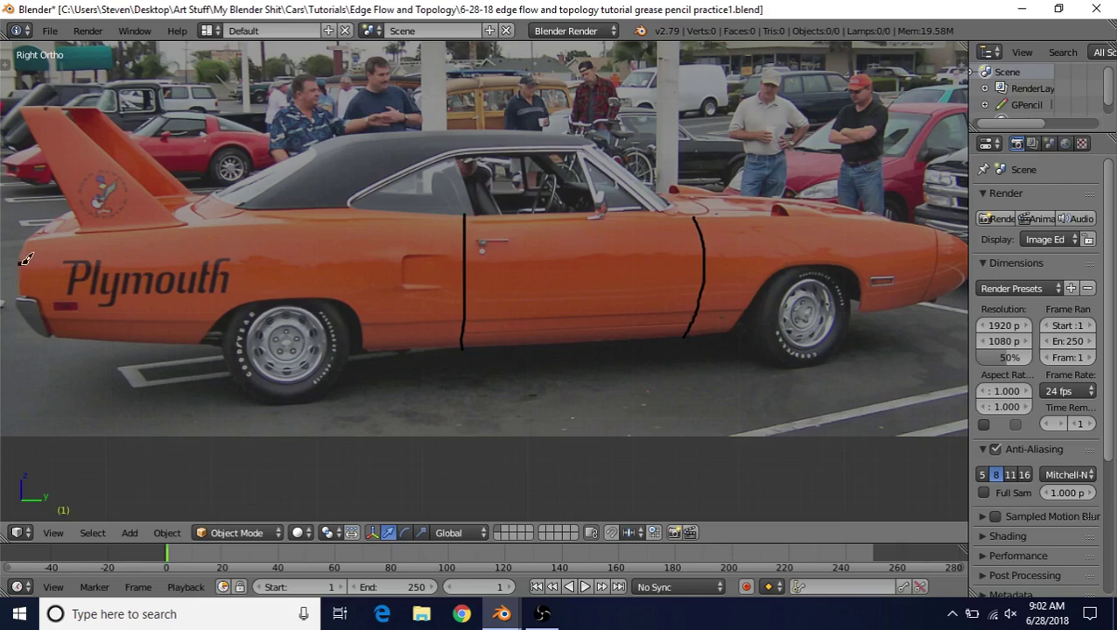
mouse_move(19, 263)
left_mouse_down()
mouse_move(602, 247)
mouse_move(949, 254)
left_mouse_up()
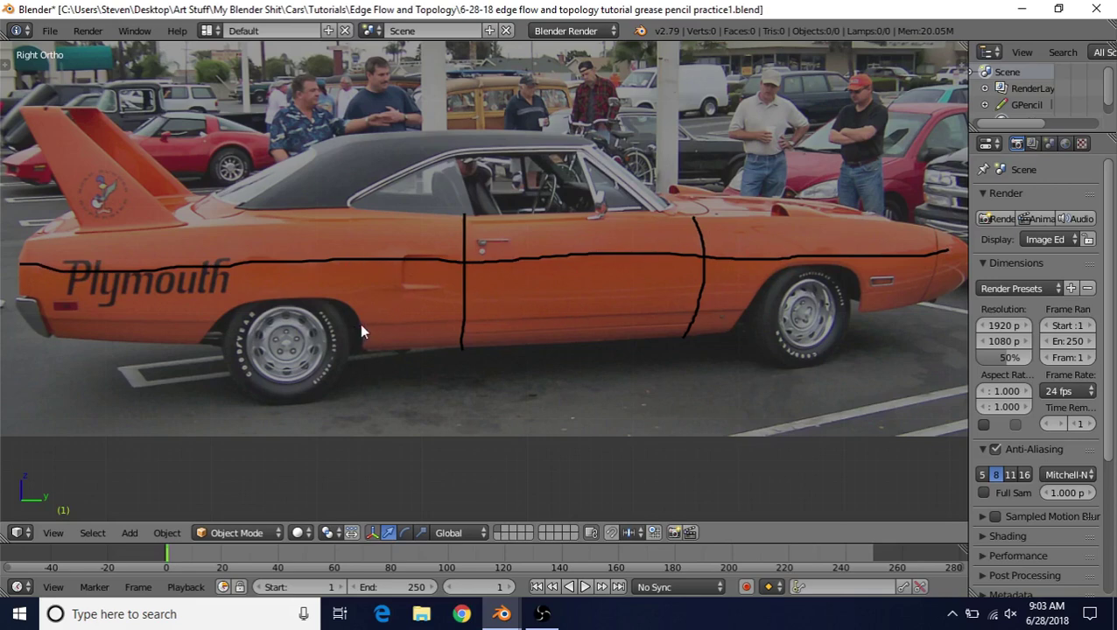
left_click_drag(359, 323, 747, 304)
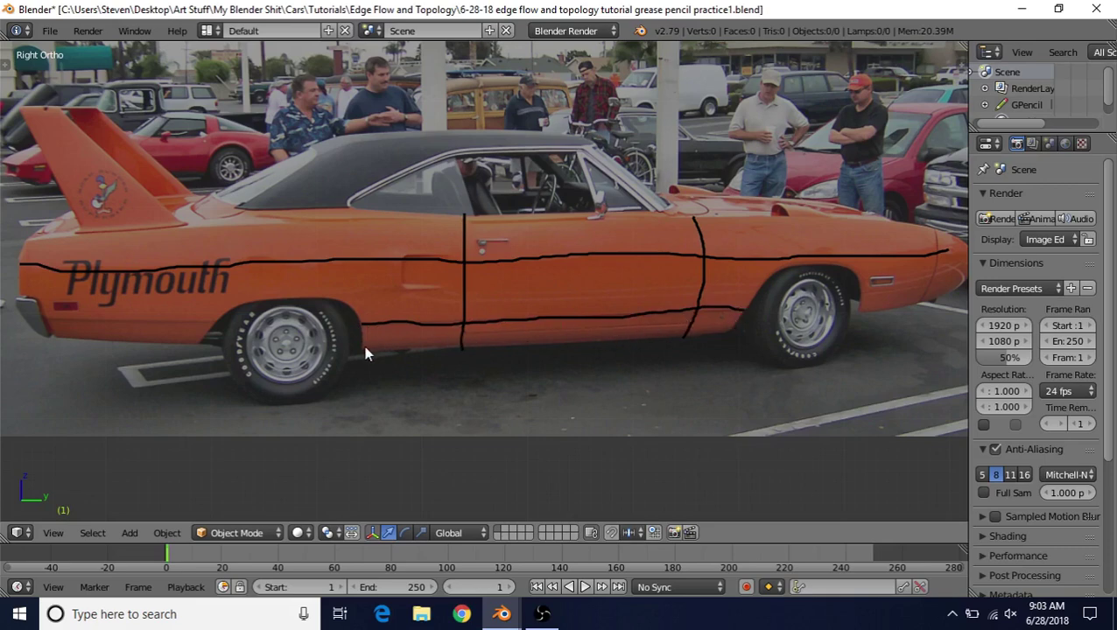
left_click_drag(365, 348, 737, 331)
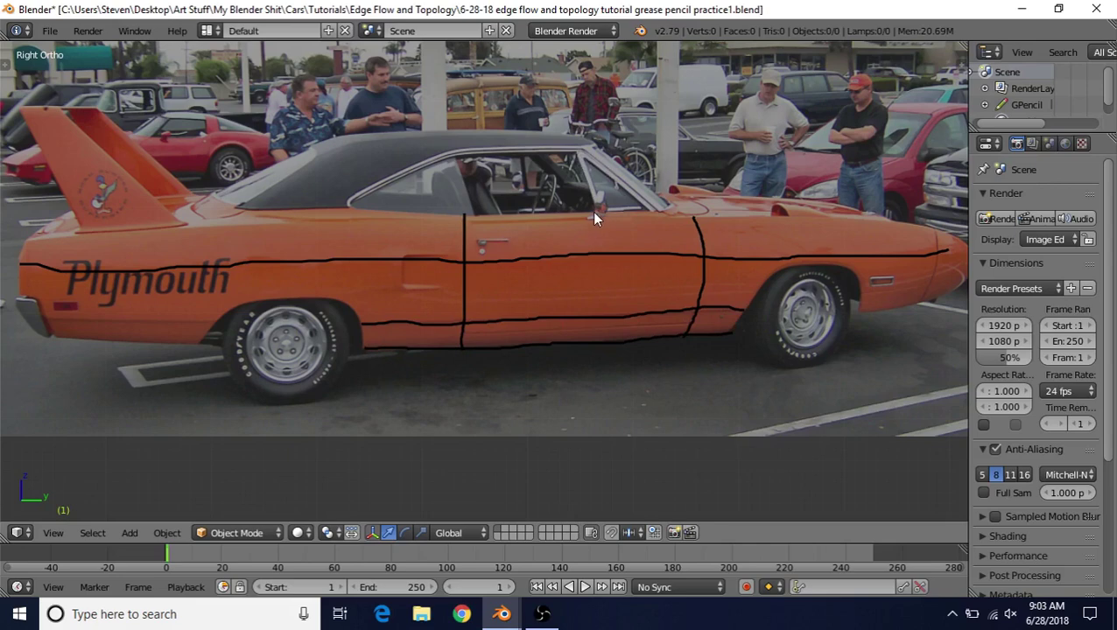
Draw a vertical line through the middle of the door from the side mirror down to the sill, redoing the first stroke
left_click_drag(596, 212, 574, 350)
key("ctrl+z")
left_click_drag(595, 213, 581, 341)
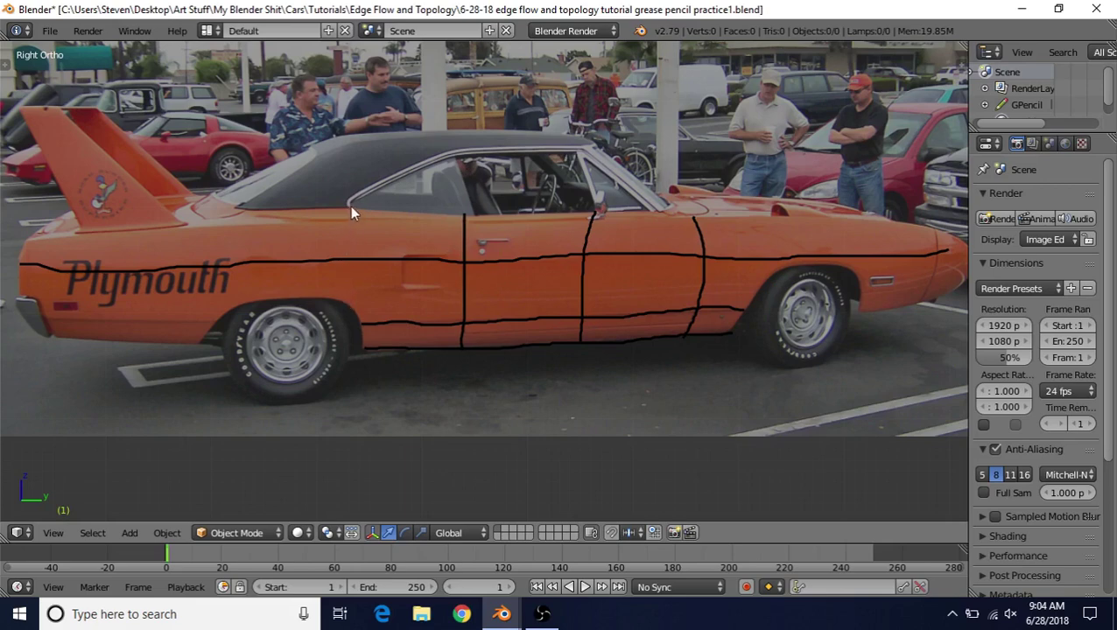
Draw a vertical line from the side window's rear corner down to the rear wheel arch, and outline the black roof
left_click_drag(349, 207, 341, 301)
key("ctrl+z")
left_click_drag(348, 206, 340, 295)
mouse_move(584, 139)
left_mouse_down()
mouse_move(353, 143)
mouse_move(322, 150)
mouse_move(239, 204)
mouse_move(346, 210)
left_mouse_up()
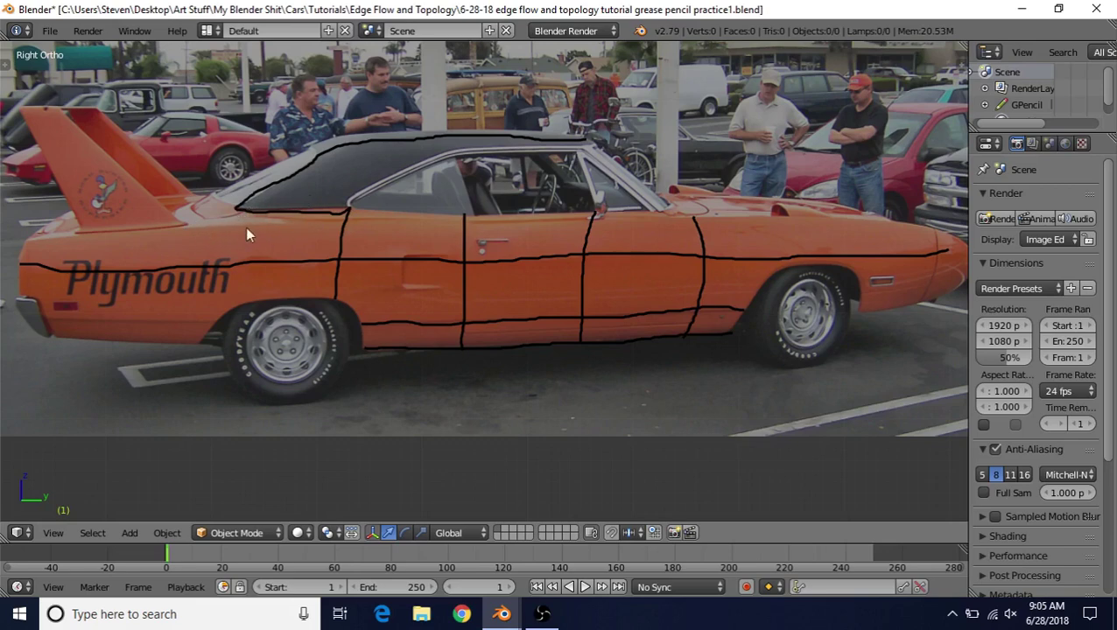
Draw a vertical line from the roof's rear corner to the rear wheel arch, and undo the extra line below the side window
left_click_drag(245, 210, 233, 307)
left_click_drag(361, 208, 356, 301)
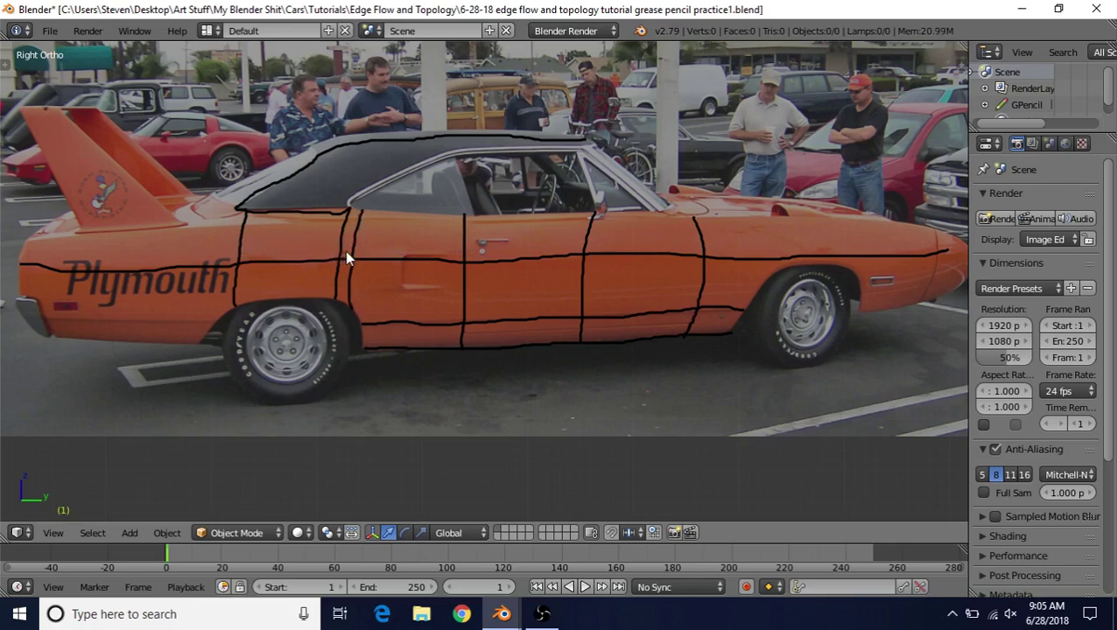
key("ctrl+z")
left_click(357, 280)
Draw two lengthwise lines along the lower rear quarter behind the wheel, and a vertical line from the spoiler base to the bottom edge
left_click_drag(220, 321, 52, 309)
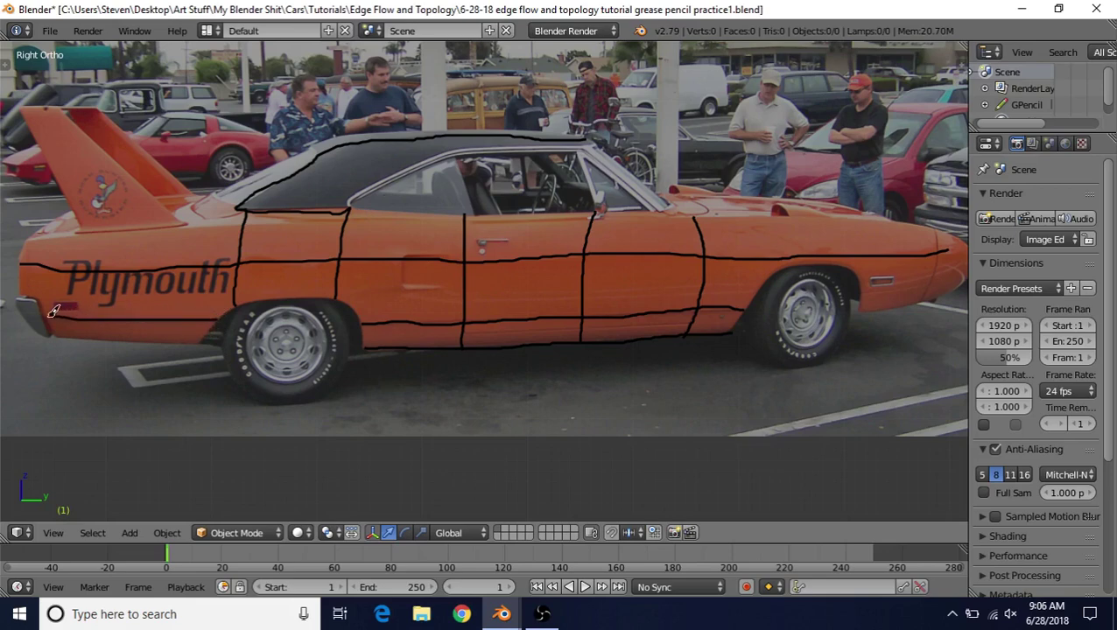
left_click_drag(198, 343, 39, 338)
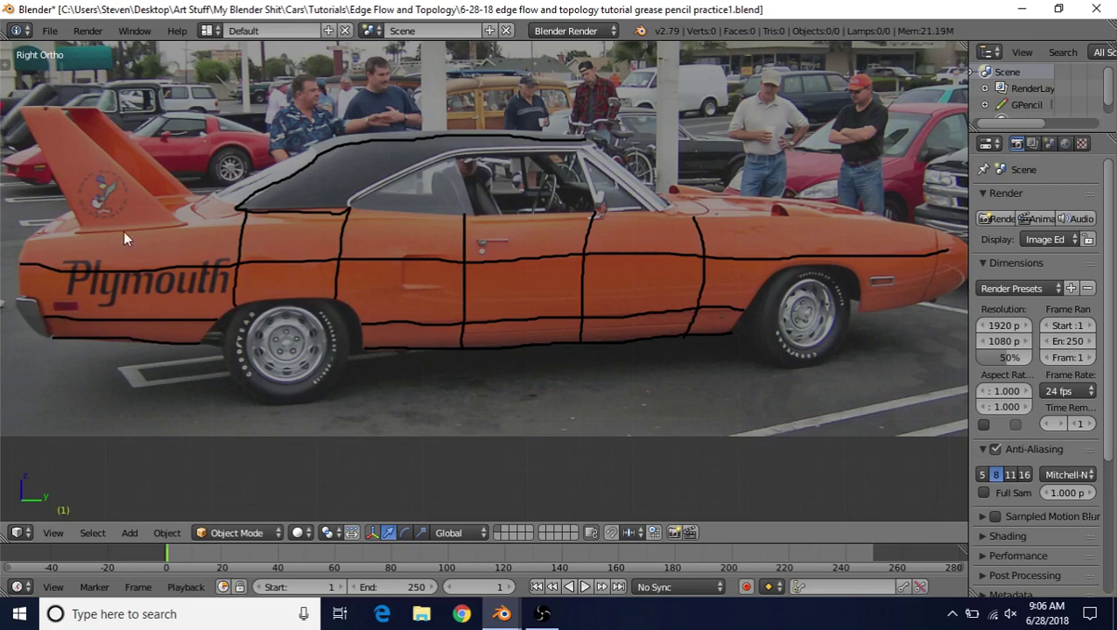
left_click_drag(125, 232, 125, 345)
left_click_drag(133, 233, 128, 341)
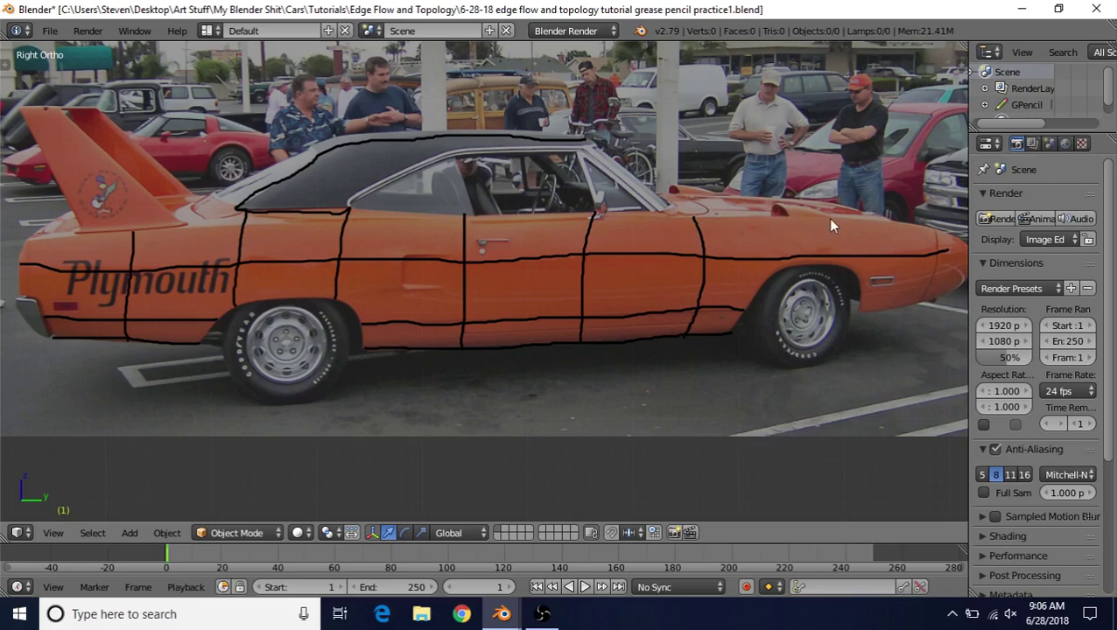
Draw a vertical line above the front wheel and a lengthwise line along the upper body edge from tail to nose
left_click_drag(830, 218, 831, 261)
mouse_move(24, 242)
left_mouse_down()
mouse_move(488, 212)
mouse_move(777, 210)
mouse_move(957, 229)
left_mouse_up()
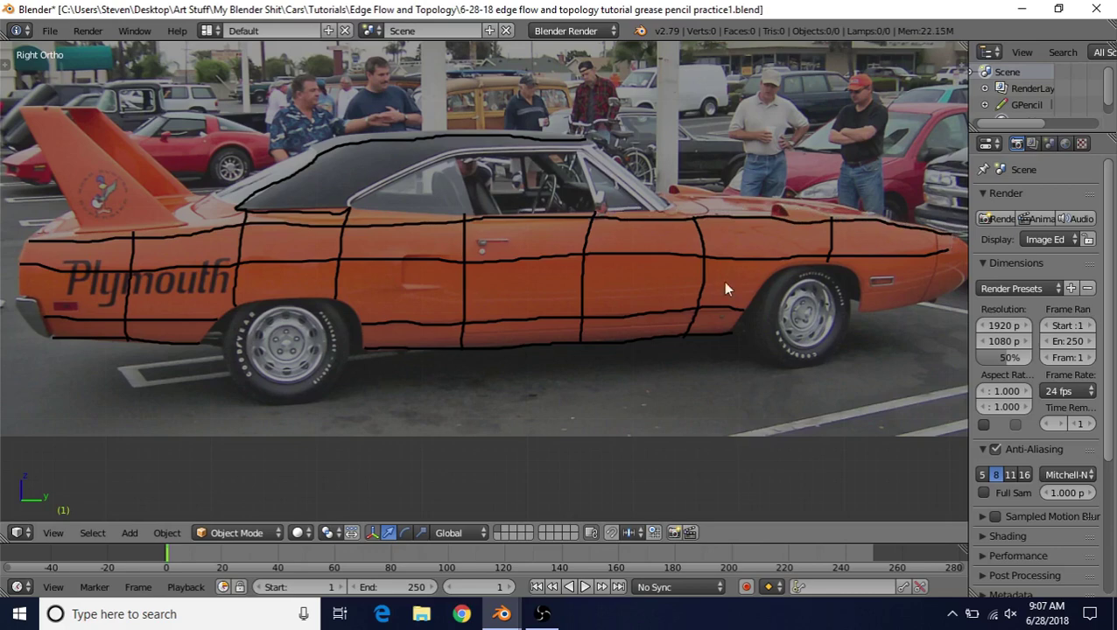
Outline the car's nose from the hood tip around to behind the front wheel, and draw a vertical line across the nose
middle_click_drag(722, 281, 511, 286, "shift")
mouse_move(744, 227)
left_mouse_down()
mouse_move(767, 233)
mouse_move(778, 257)
mouse_move(746, 283)
left_mouse_up()
key("ctrl+z")
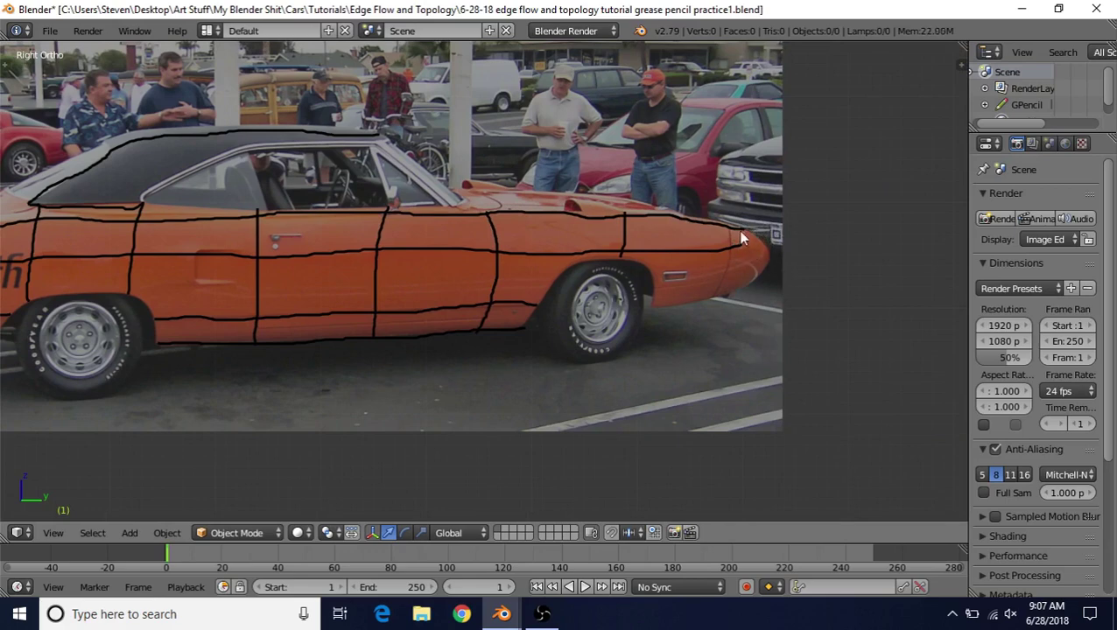
mouse_move(744, 221)
left_mouse_down()
mouse_move(773, 252)
mouse_move(764, 273)
mouse_move(648, 307)
left_mouse_up()
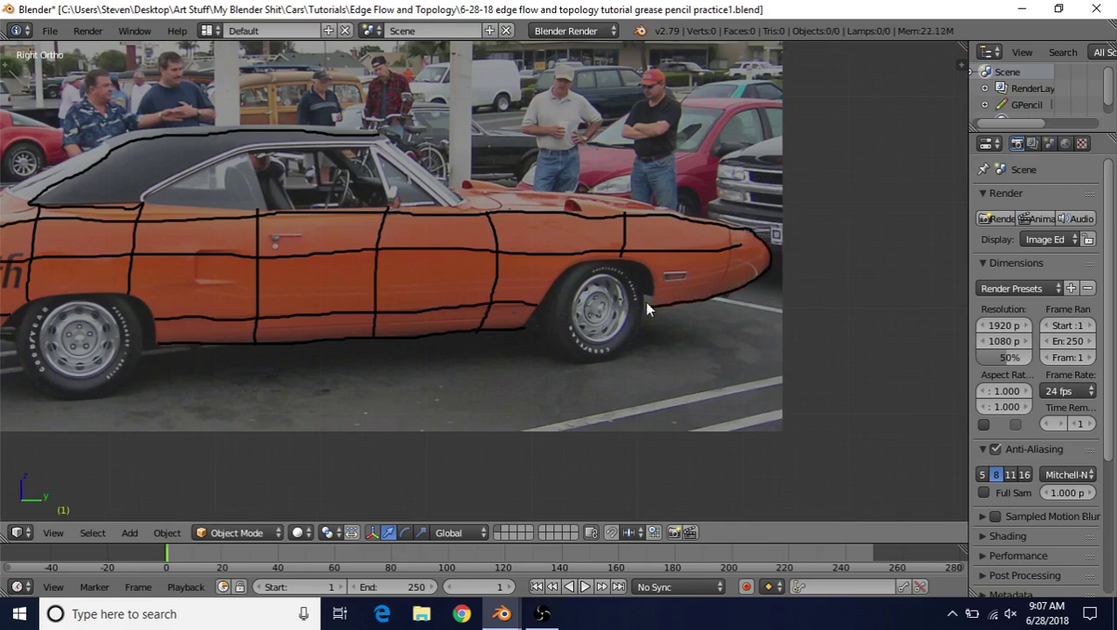
left_click_drag(730, 220, 719, 295)
mouse_move(563, 267)
middle_mouse_down("shift")
mouse_move(655, 250)
mouse_move(700, 308)
middle_mouse_up("shift")
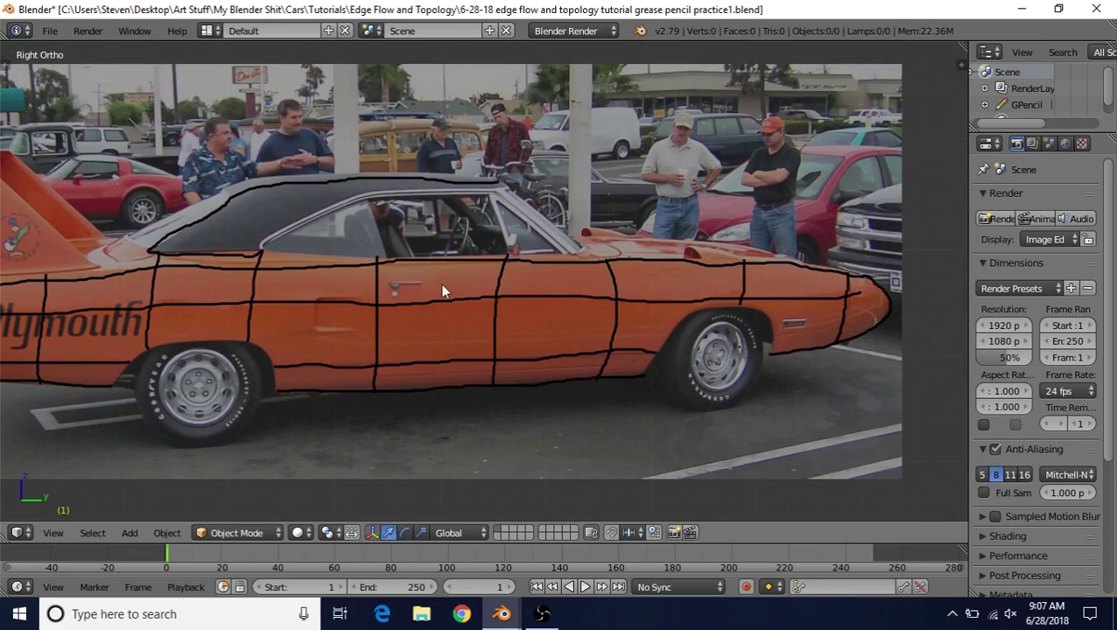
middle_click_drag(390, 310, 486, 294, "shift")
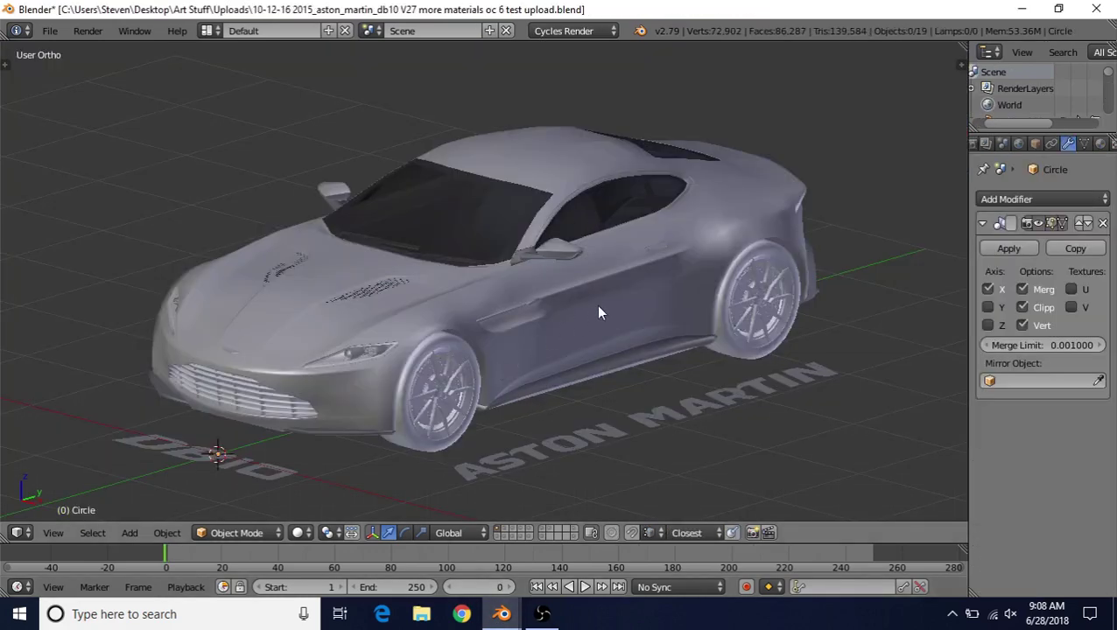
Open the Aston Martin body in Edit Mode with nothing selected and view the mesh around its door handle up close
right_click(599, 312)
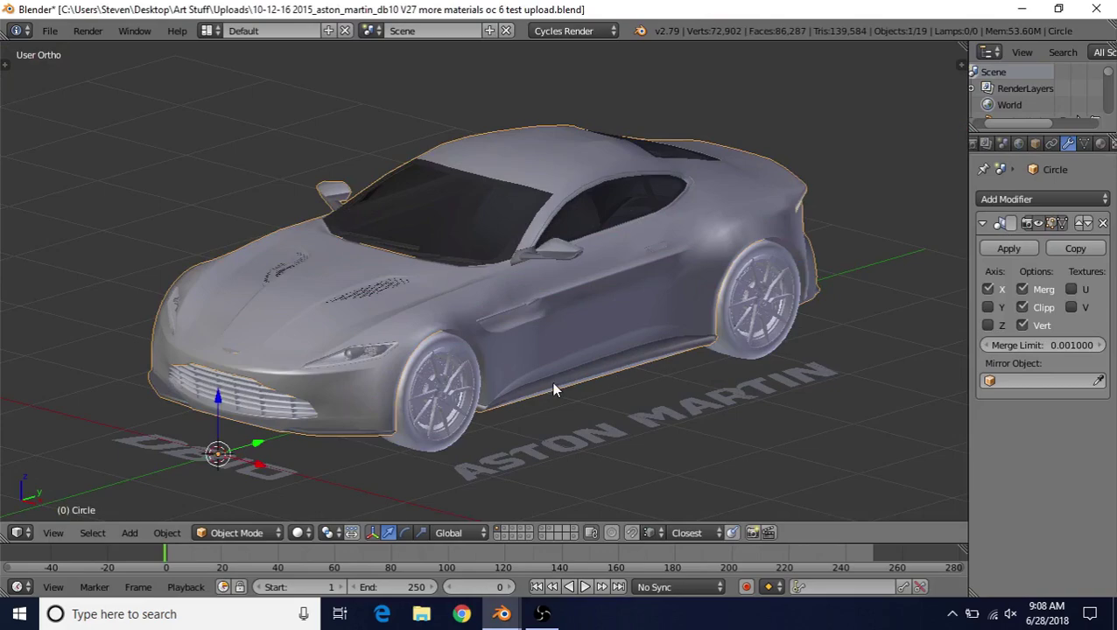
key("Tab")
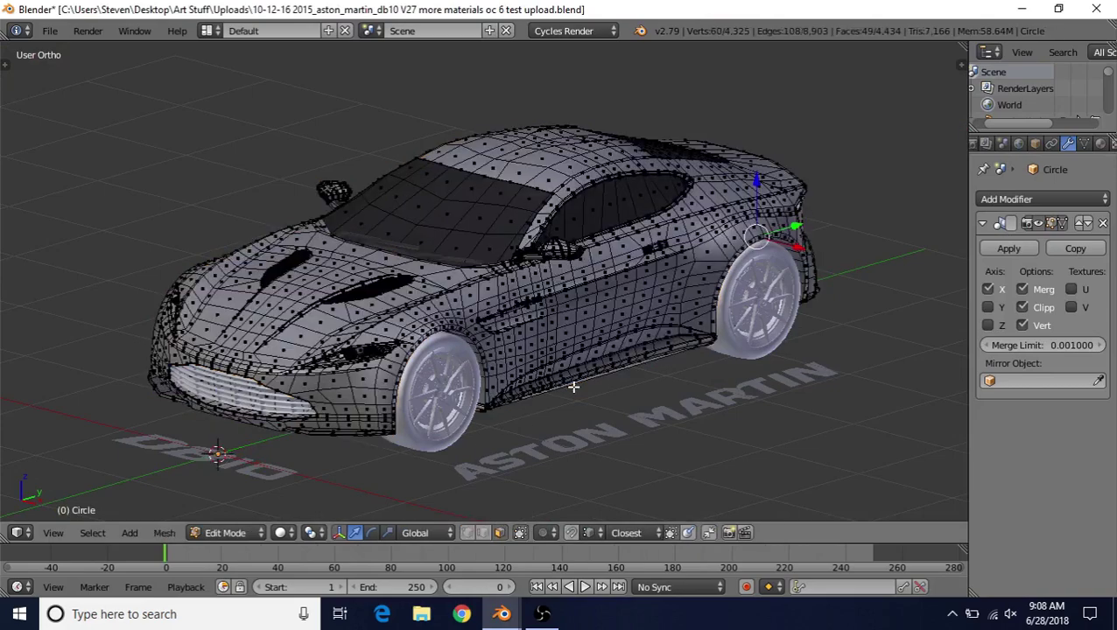
middle_click_drag(573, 386, 444, 317)
key("a")
scroll(560, 332, "up", 3)
scroll(444, 317, "up", 5)
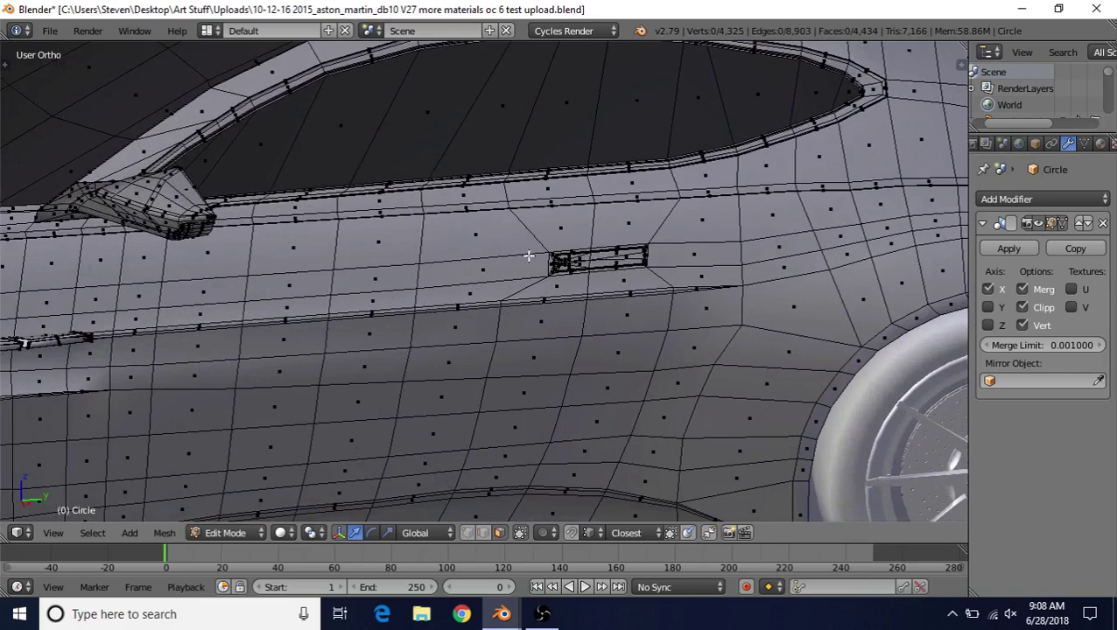
Place the 3D cursor on the door and snap it back to the scene centre
key("Tab")
key("Tab")
left_click(498, 306)
key("shift+s")
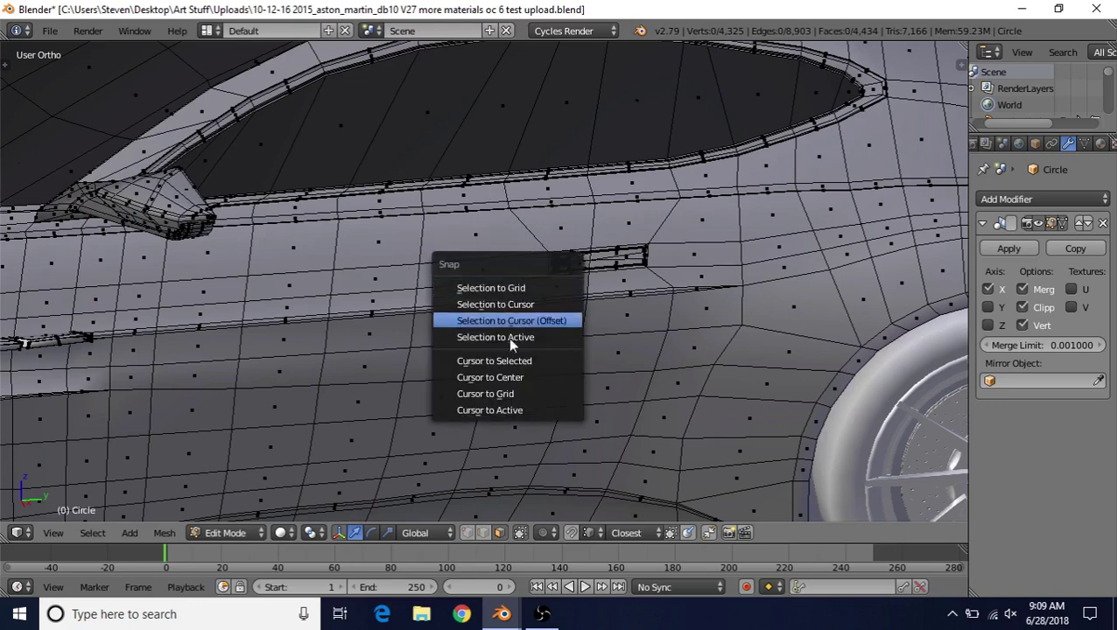
left_click(511, 376)
Examine the edge flow of the body mesh along the side, across the roof and around the windshield
scroll(493, 282, "down", 3)
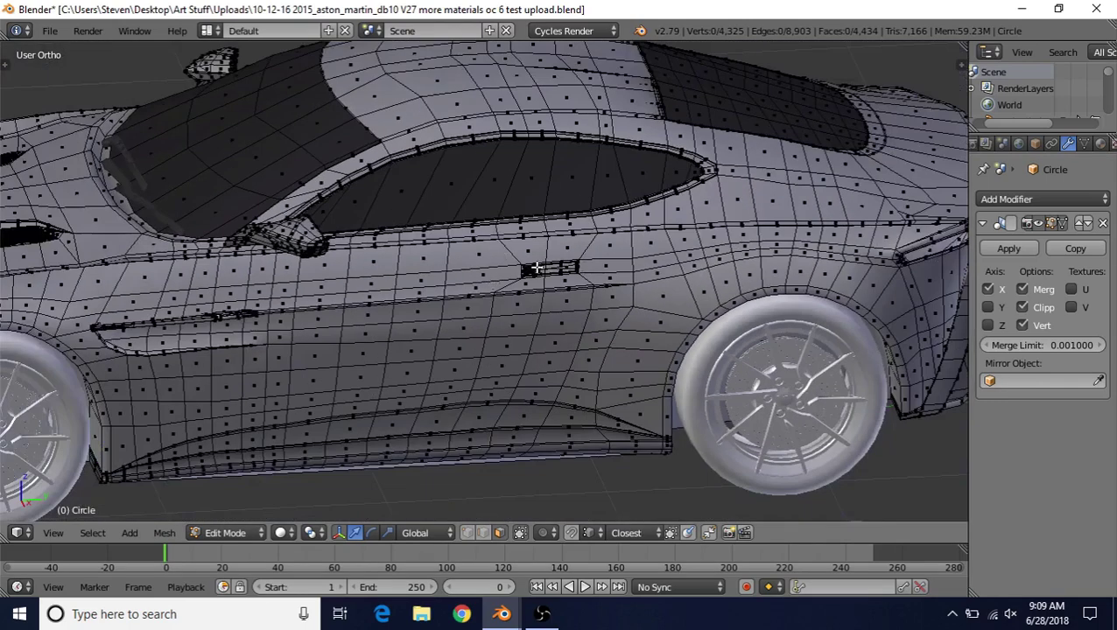
middle_click_drag(420, 266, 534, 273)
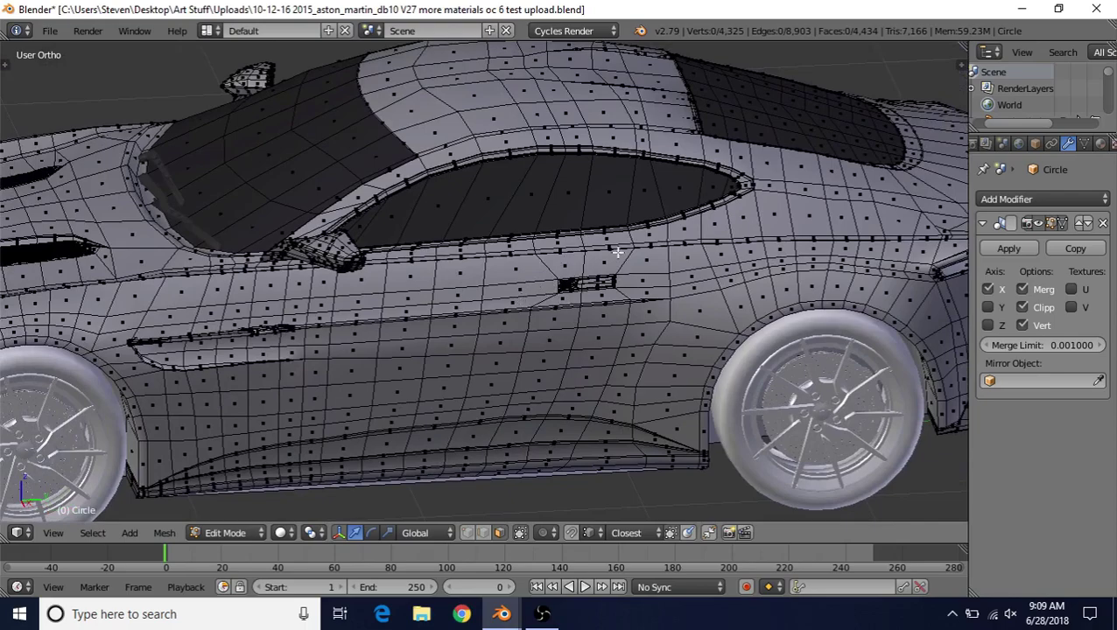
scroll(618, 252, "down", 3)
middle_click_drag(438, 224, 546, 261)
middle_click_drag(459, 189, 541, 331)
scroll(536, 304, "up", 3)
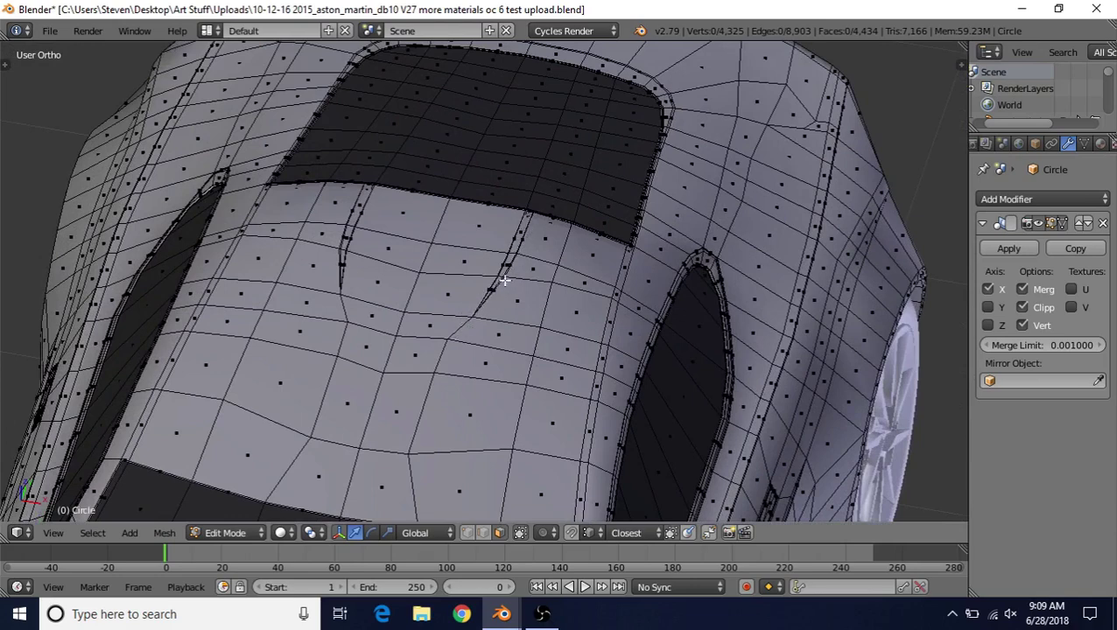
middle_click_drag(452, 360, 509, 286)
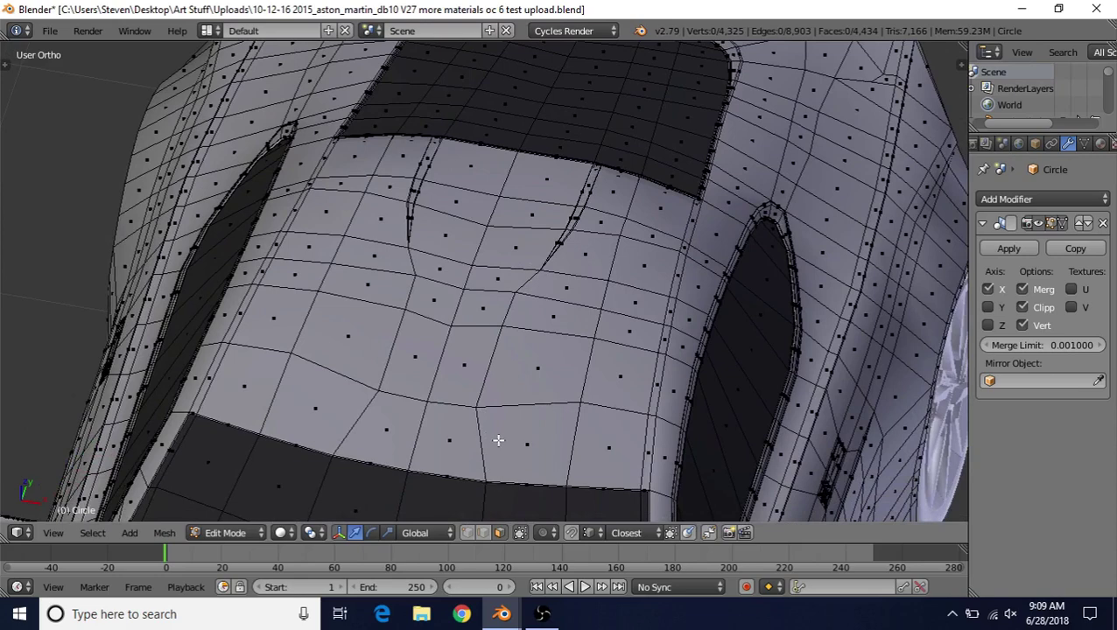
middle_click_drag(498, 440, 360, 381)
middle_click_drag(526, 448, 546, 252)
middle_click_drag(527, 394, 529, 252)
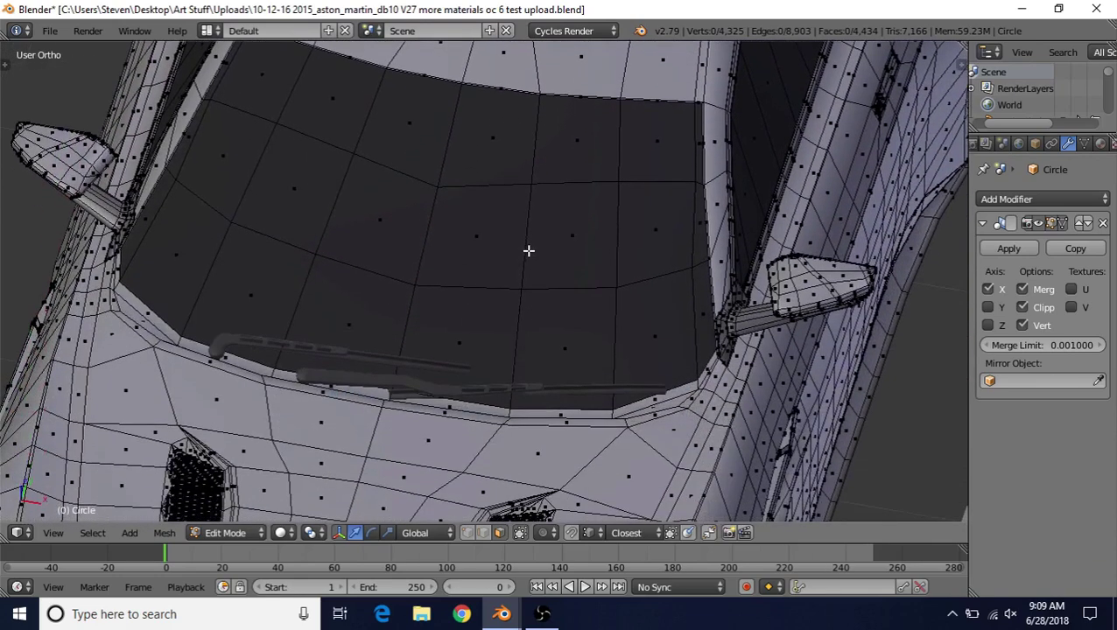
middle_click_drag(482, 166, 462, 409)
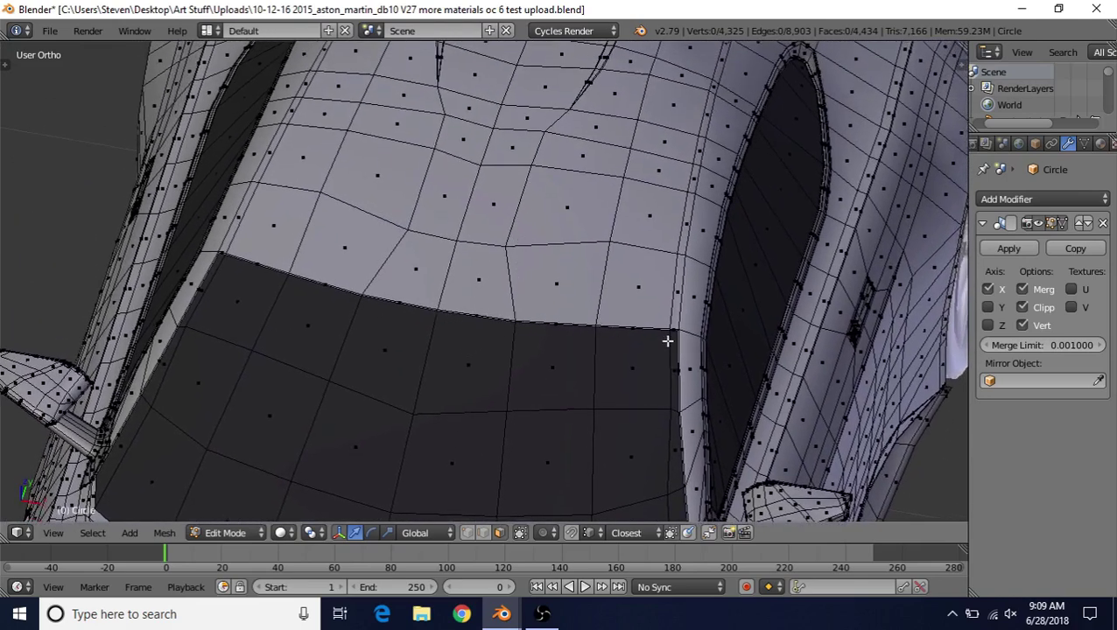
middle_click_drag(604, 156, 512, 253)
Compare the body side's smooth shading in Object Mode with its edge flow in Edit Mode, from the front fender to the rear wheel
key("Tab")
middle_click_drag(501, 302, 500, 331)
key("Tab")
key("Tab")
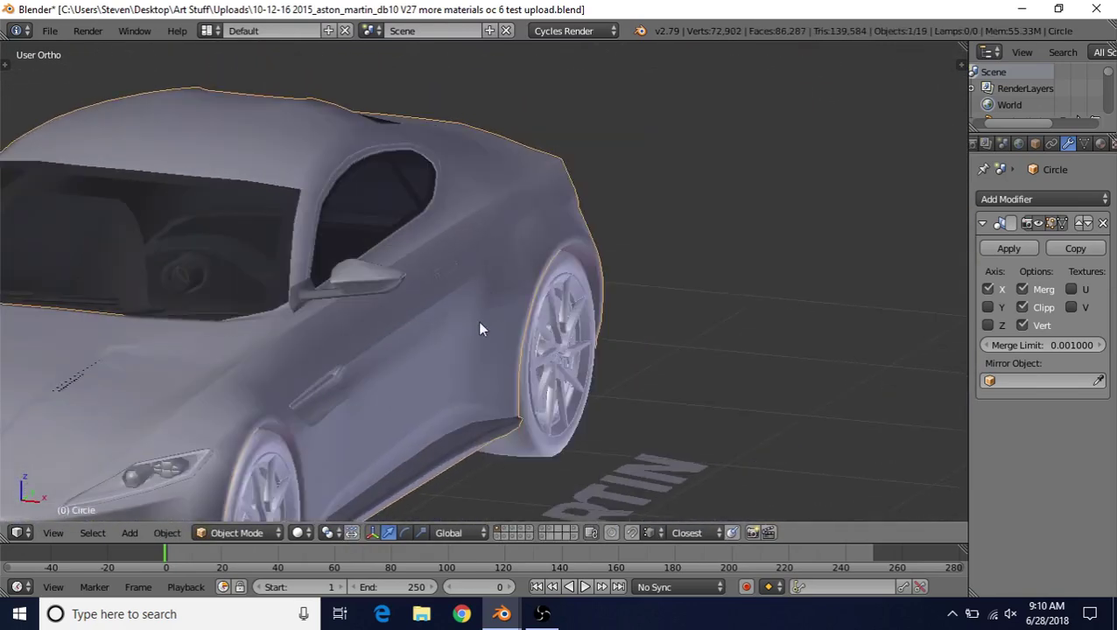
middle_click_drag(541, 221, 550, 208)
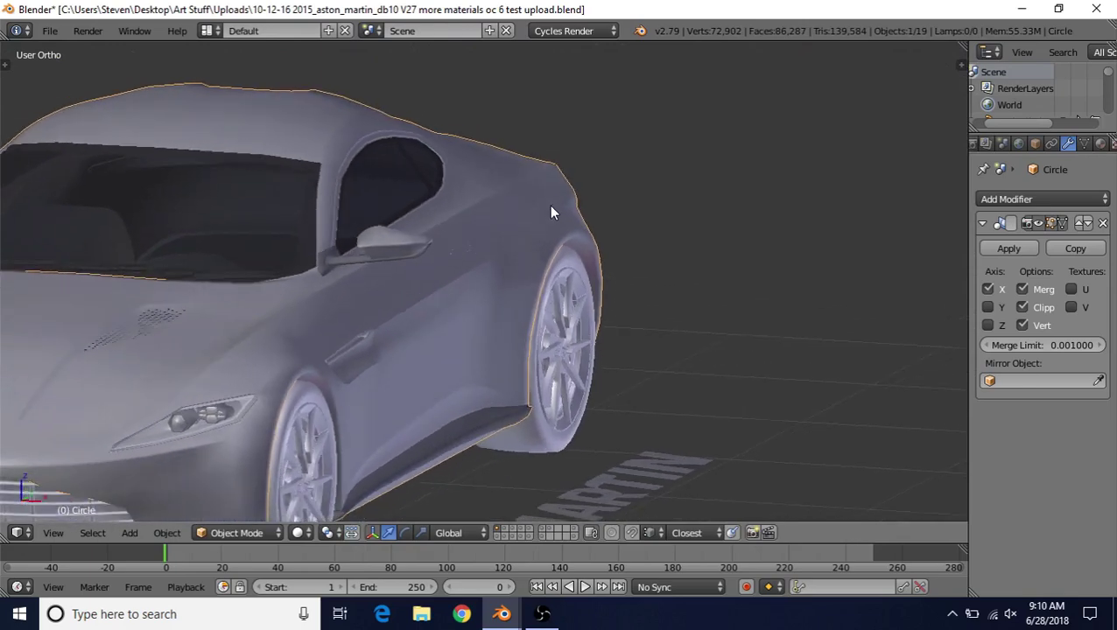
mouse_move(542, 273)
middle_mouse_down()
mouse_move(497, 328)
mouse_move(457, 341)
mouse_move(401, 324)
mouse_move(437, 313)
mouse_move(437, 298)
mouse_move(525, 282)
middle_mouse_up()
key("Tab")
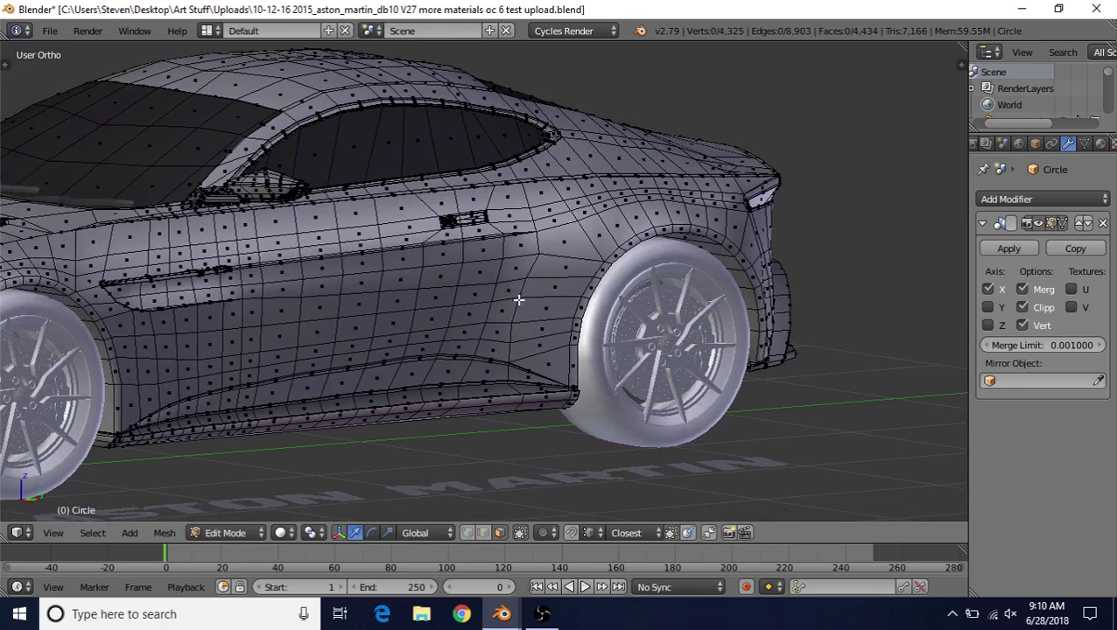
middle_click_drag(500, 299, 572, 198)
key("Tab")
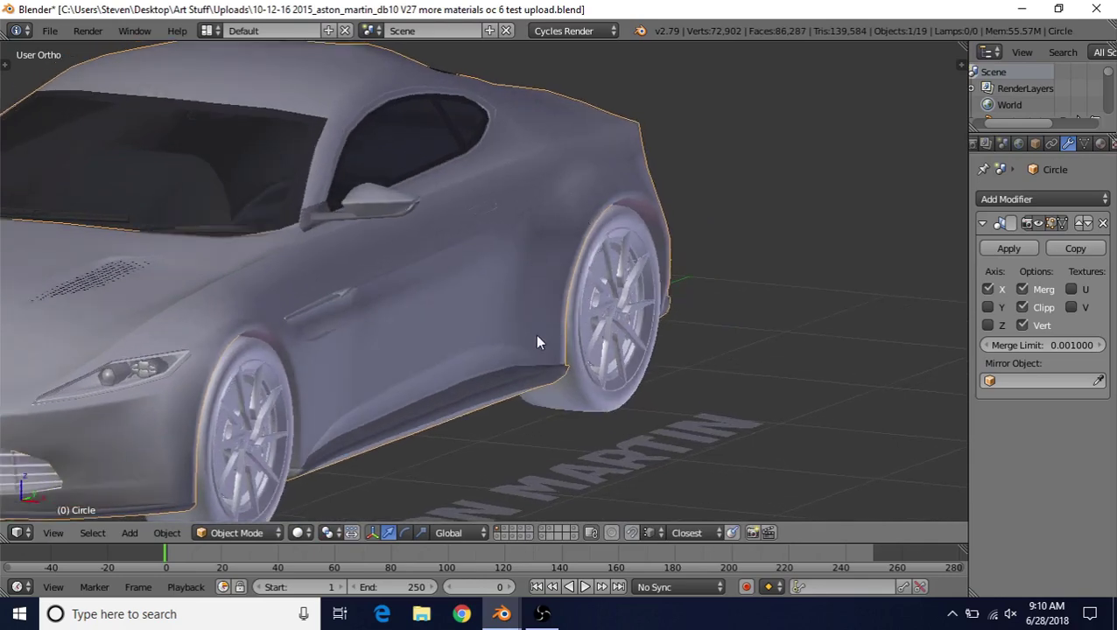
middle_click_drag(592, 227, 564, 232)
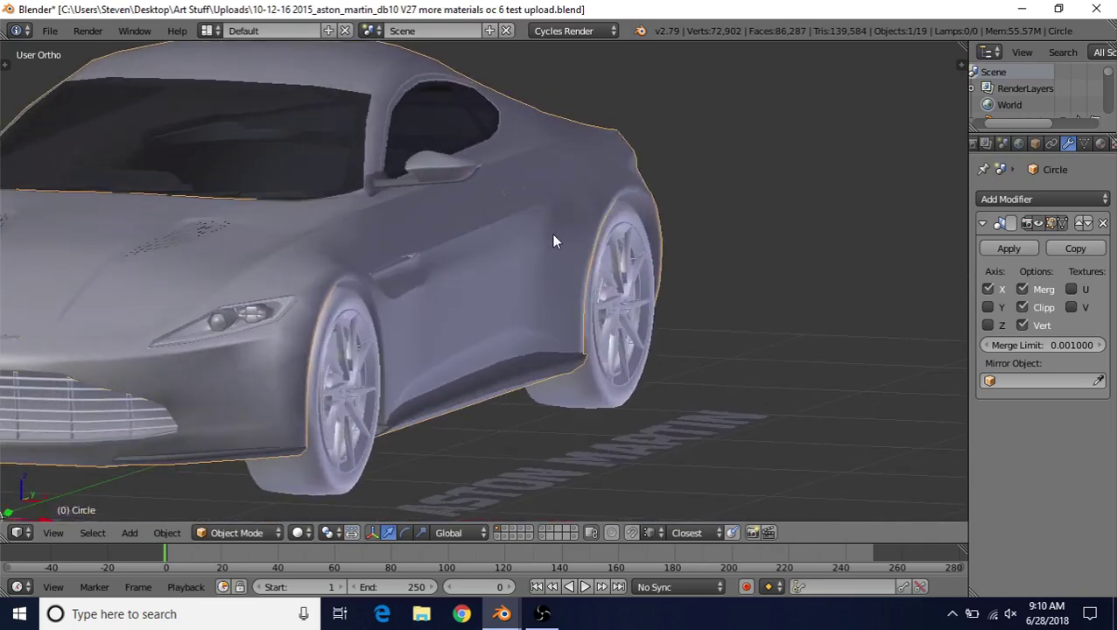
middle_click_drag(527, 275, 433, 237)
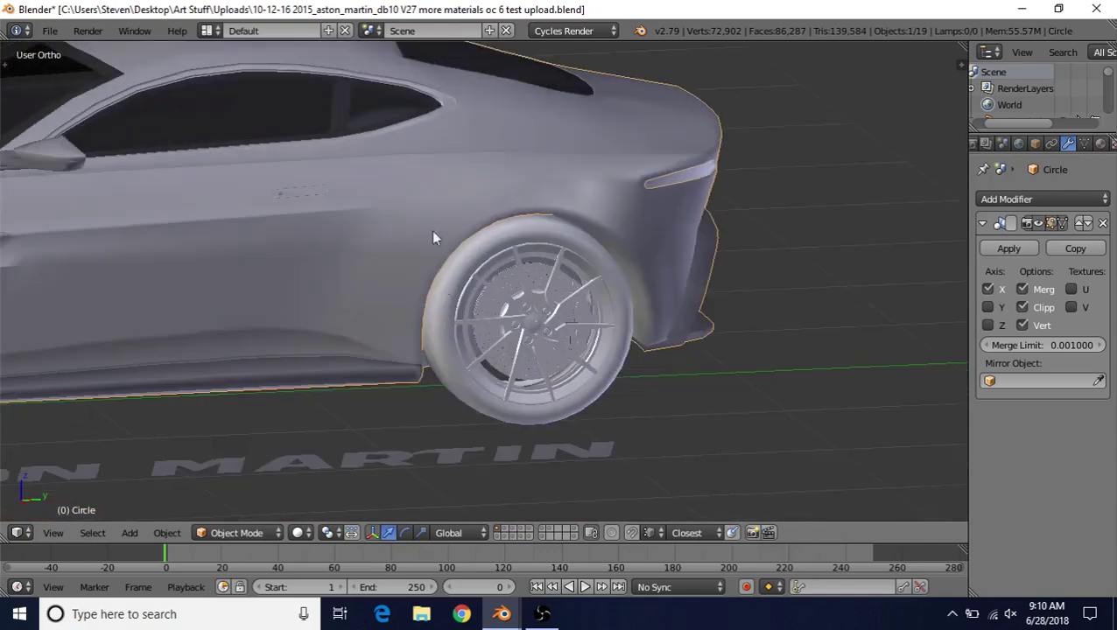
middle_click_drag(668, 296, 409, 201)
Examine the mesh of the door panel, roof and door handle area, alternating between the wireframe and the shaded surface
key("Tab")
middle_click_drag(391, 275, 533, 277)
middle_click_drag(477, 300, 530, 261)
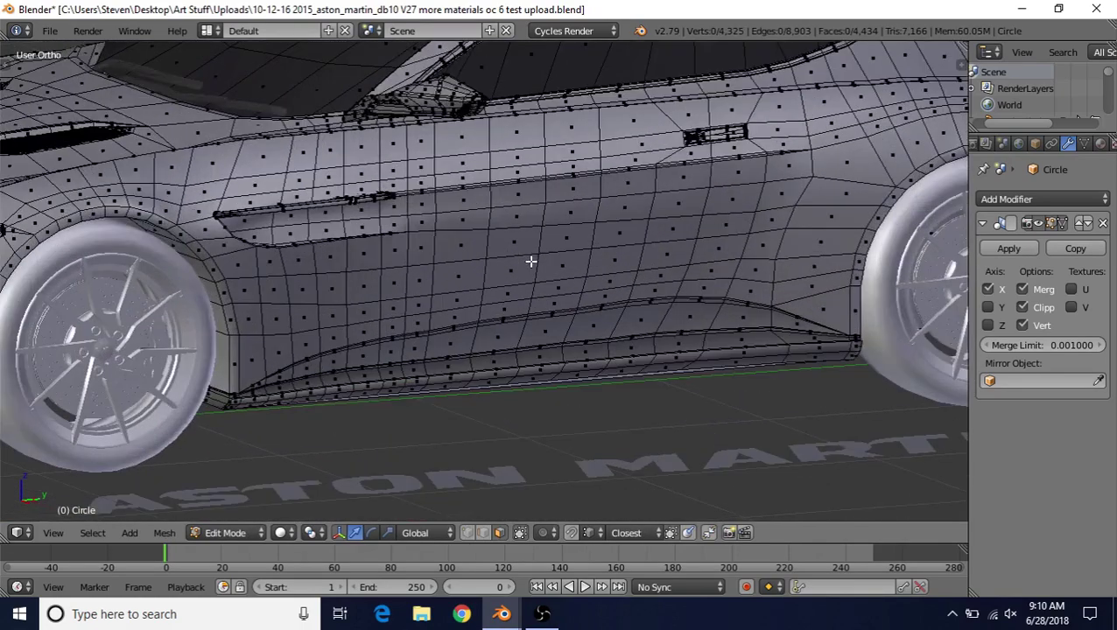
key("Tab")
middle_click_drag(337, 252, 714, 247)
middle_click_drag(585, 277, 679, 278)
key("Tab")
middle_click_drag(594, 293, 504, 100)
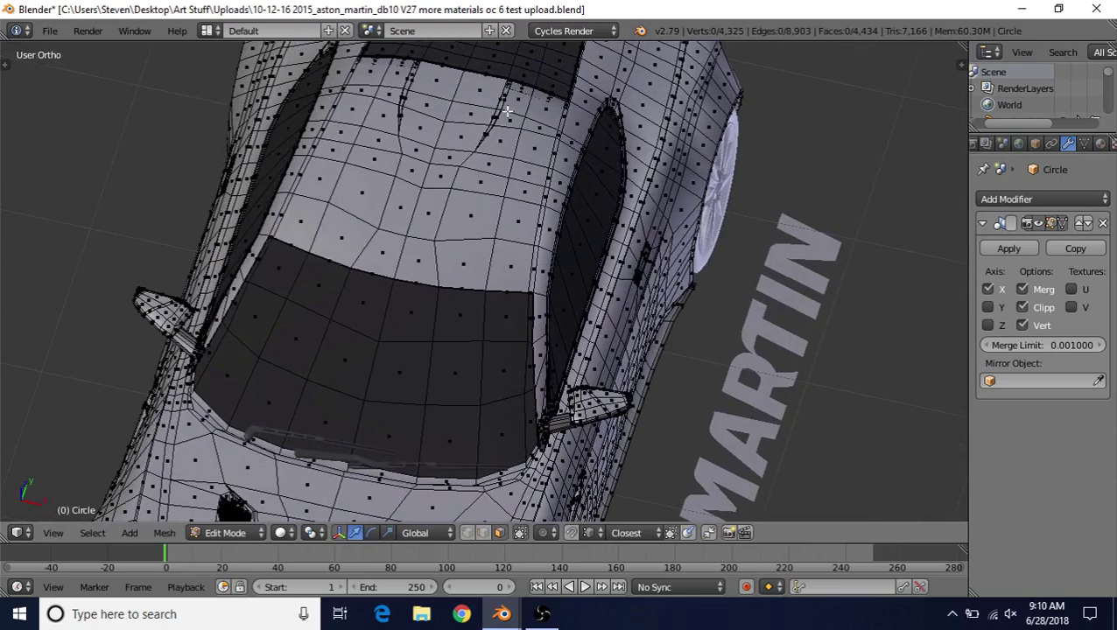
key("Tab")
middle_click_drag(480, 248, 452, 236)
scroll(451, 236, "up", 5)
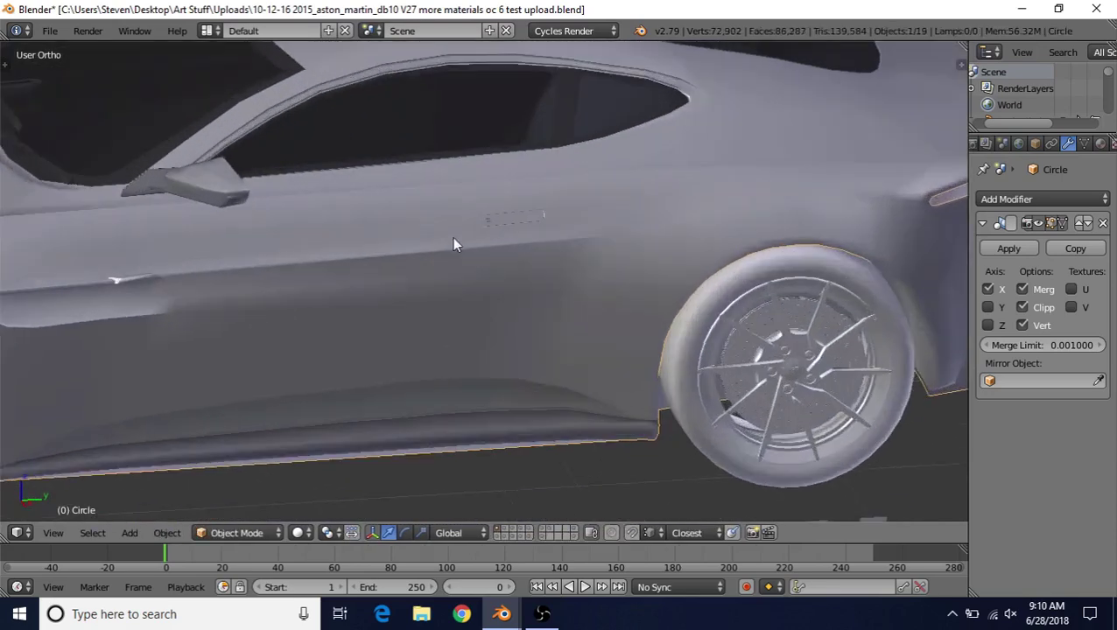
key("Tab")
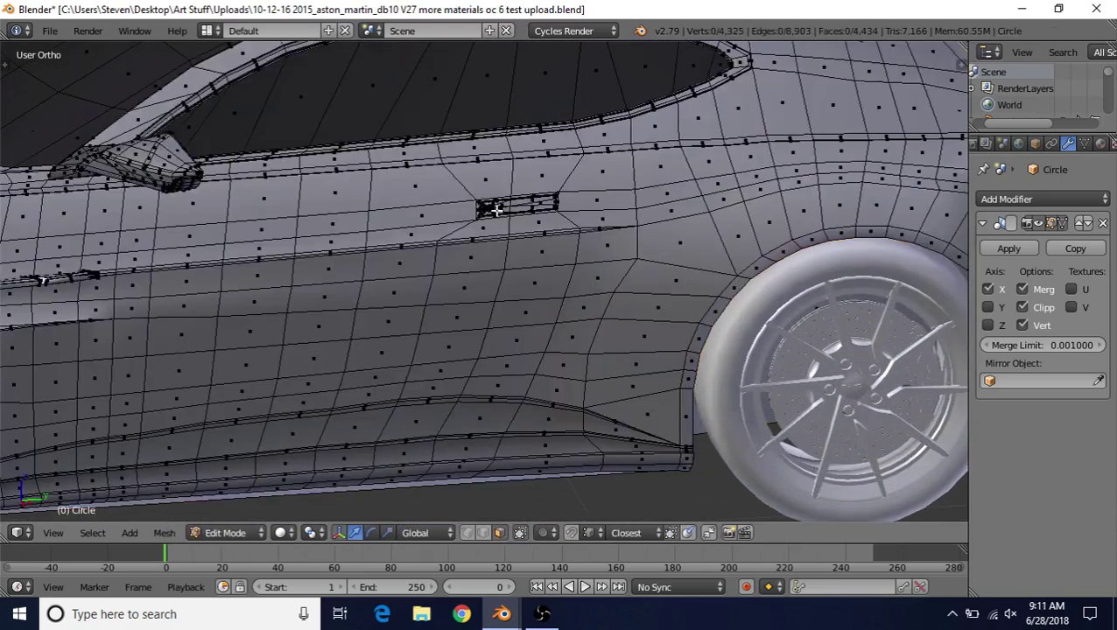
Examine the edge flow of the body side from the door handle to the front wheel arch, comparing wireframe and shaded surface
scroll(500, 263, "down", 4)
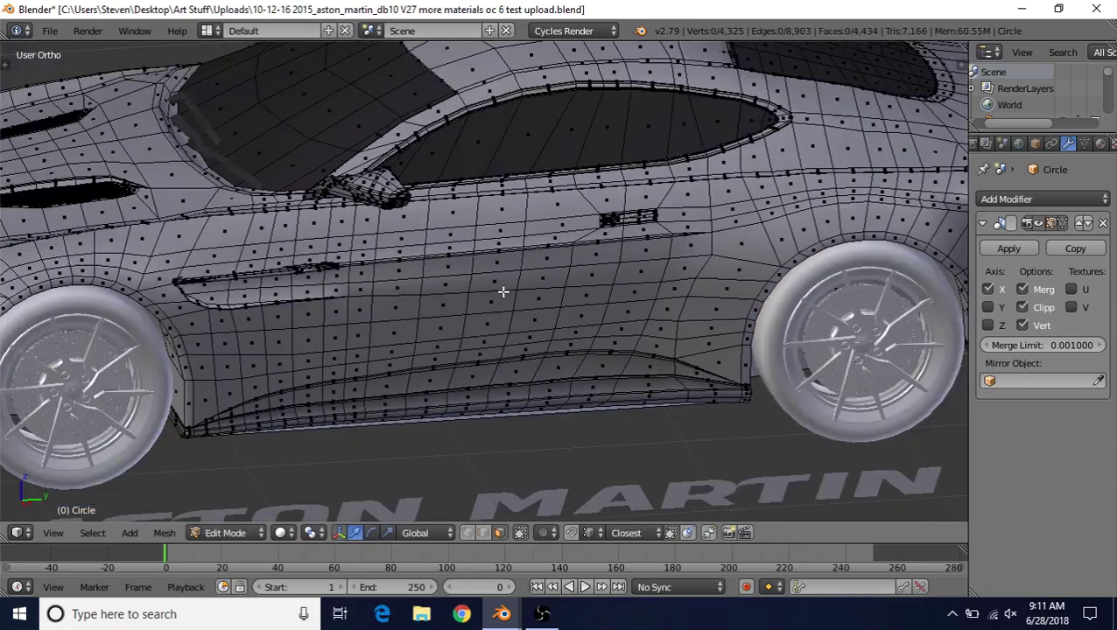
scroll(490, 245, "up", 3)
scroll(484, 221, "up", 2)
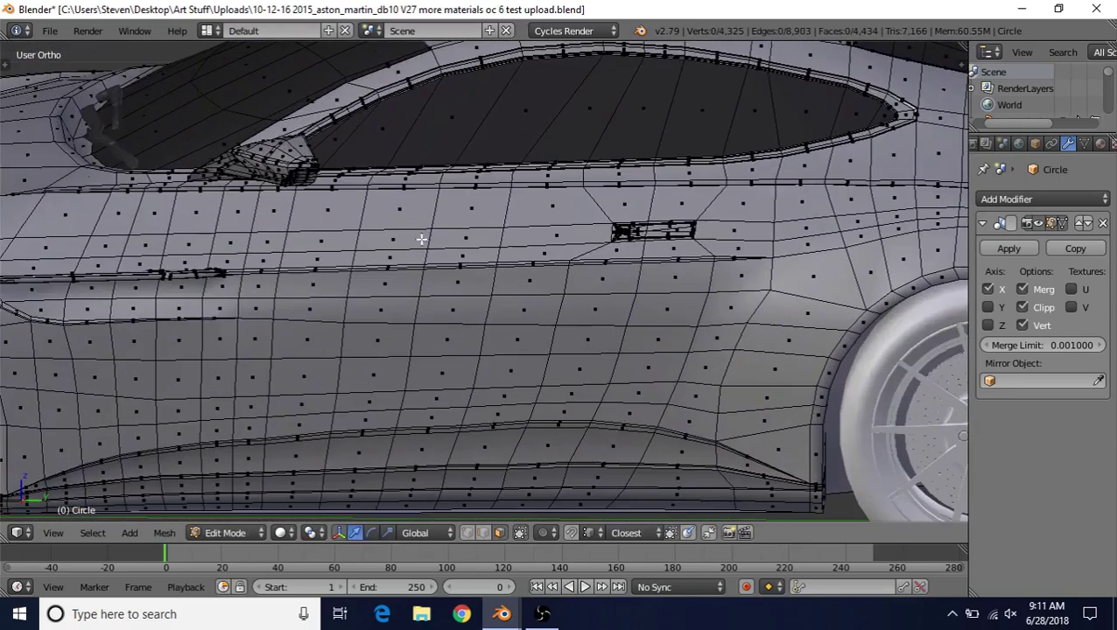
key("Tab")
scroll(503, 238, "down", 2)
key("Tab")
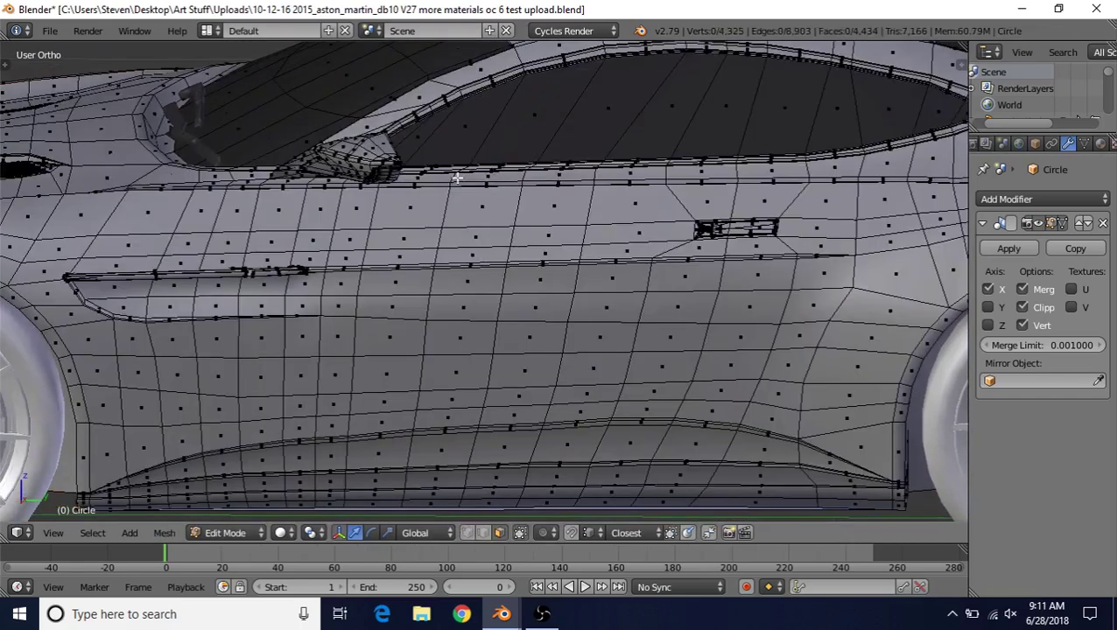
middle_click_drag(273, 234, 423, 234, "shift")
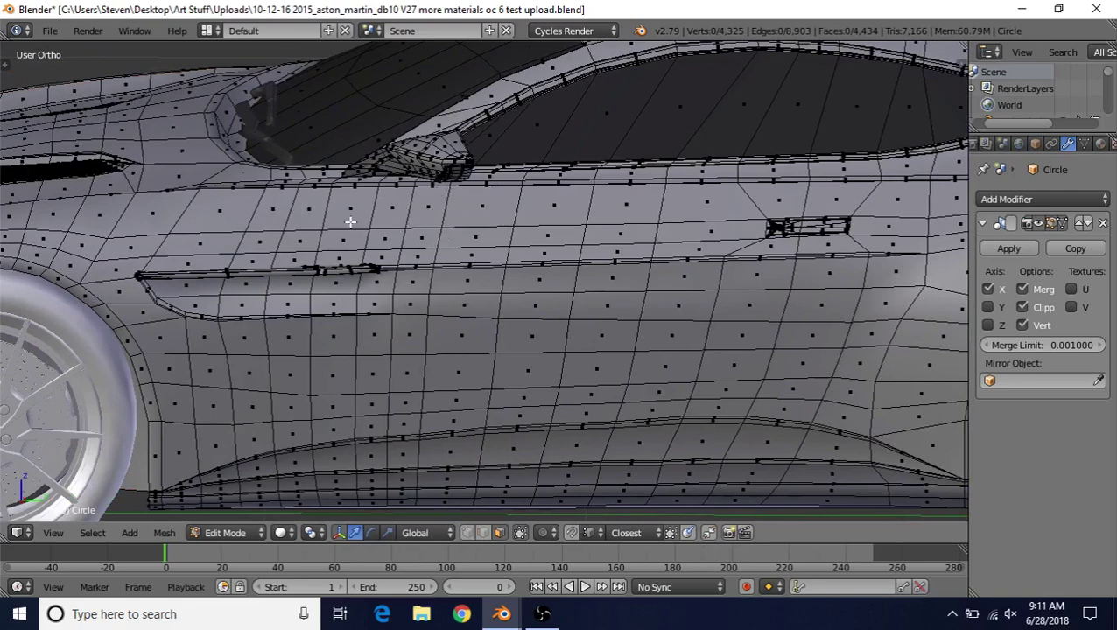
middle_click_drag(261, 224, 611, 223, "shift")
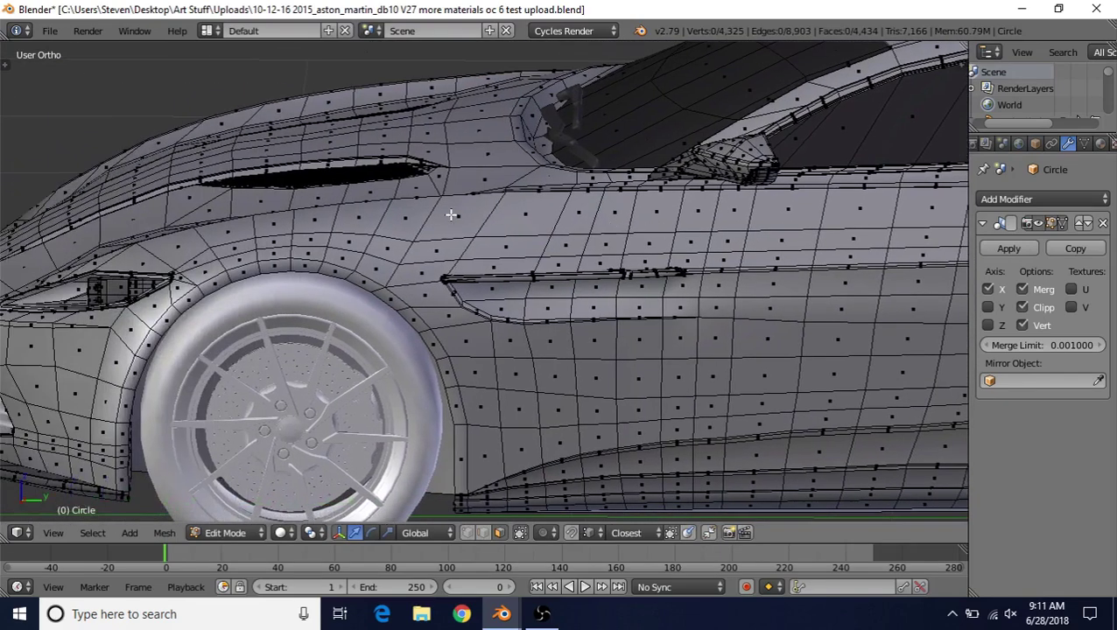
middle_click_drag(662, 284, 421, 298, "shift")
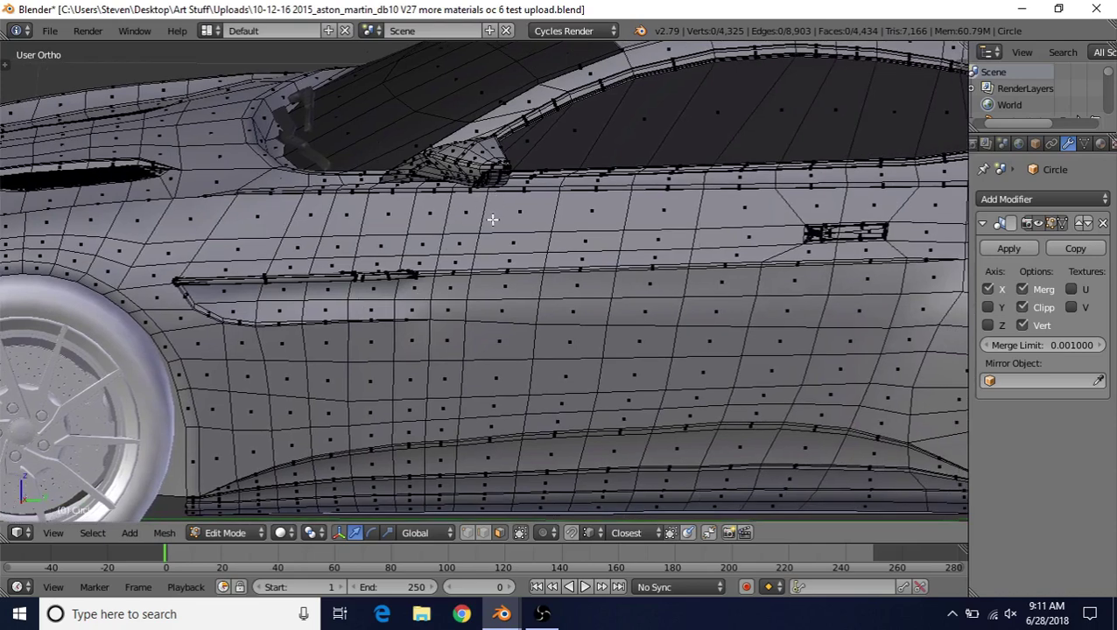
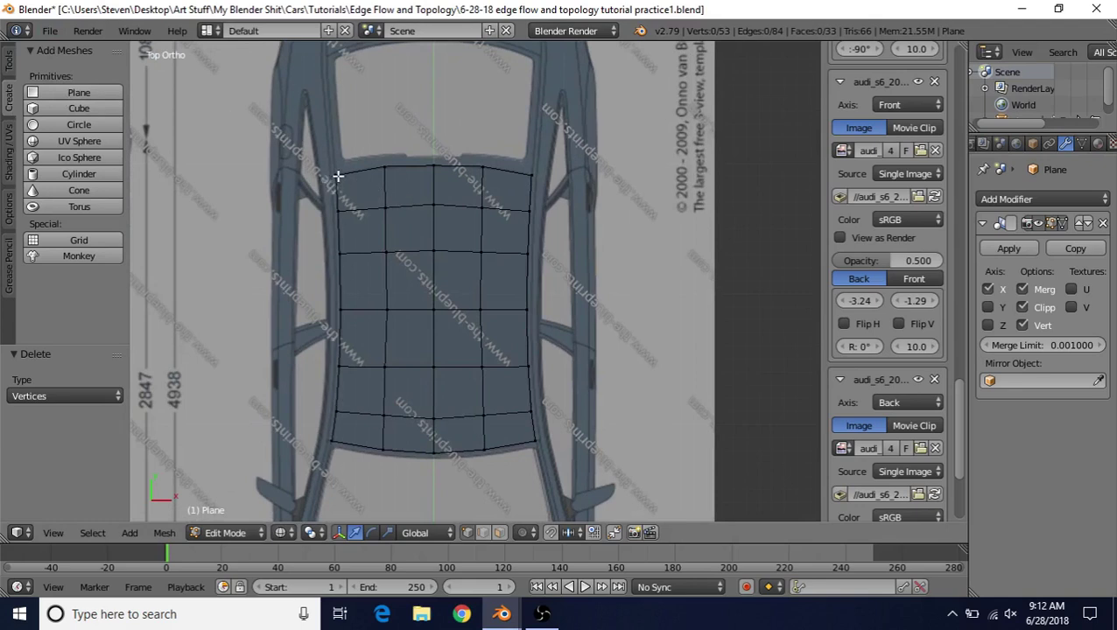
Select the roof mesh's rear and front corner vertices together with the centre vertices of its front and rear edges
right_click(530, 175)
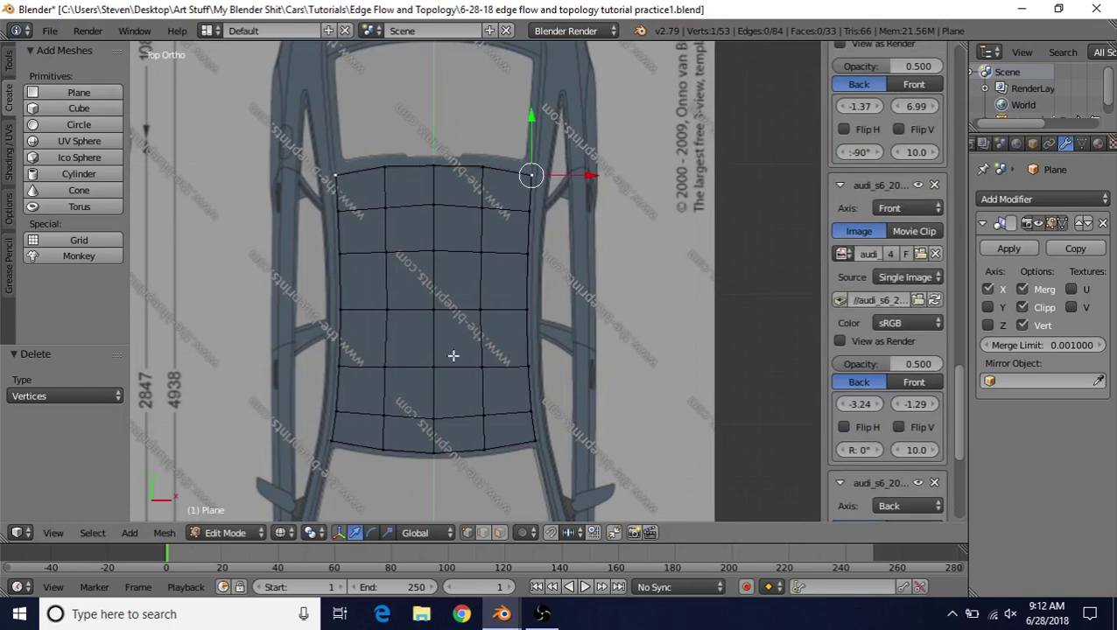
middle_click_drag(469, 396, 481, 349, "shift")
right_click(536, 395, "shift")
right_click(455, 408, "shift")
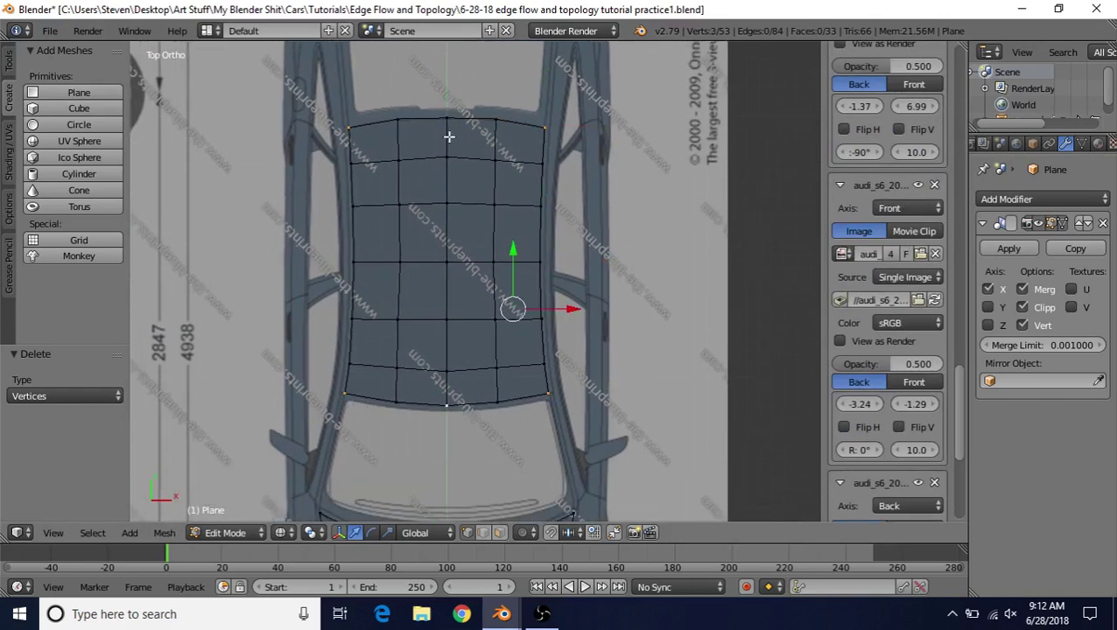
right_click(446, 120, "shift")
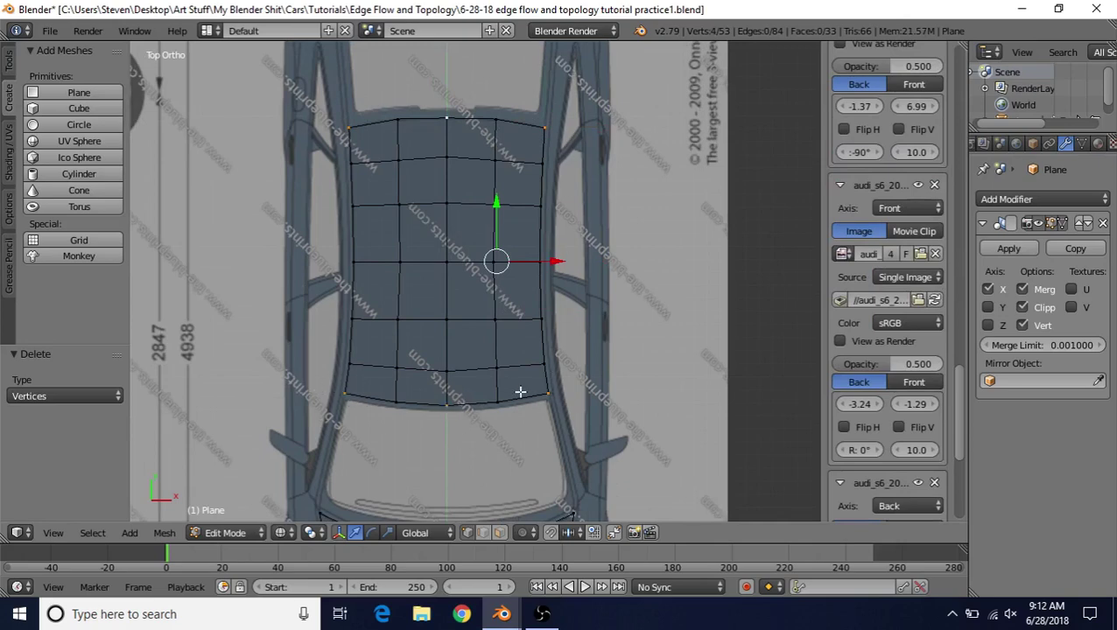
Compare the selected roof vertices with the blueprint in the side view and the top view
key("KP_3")
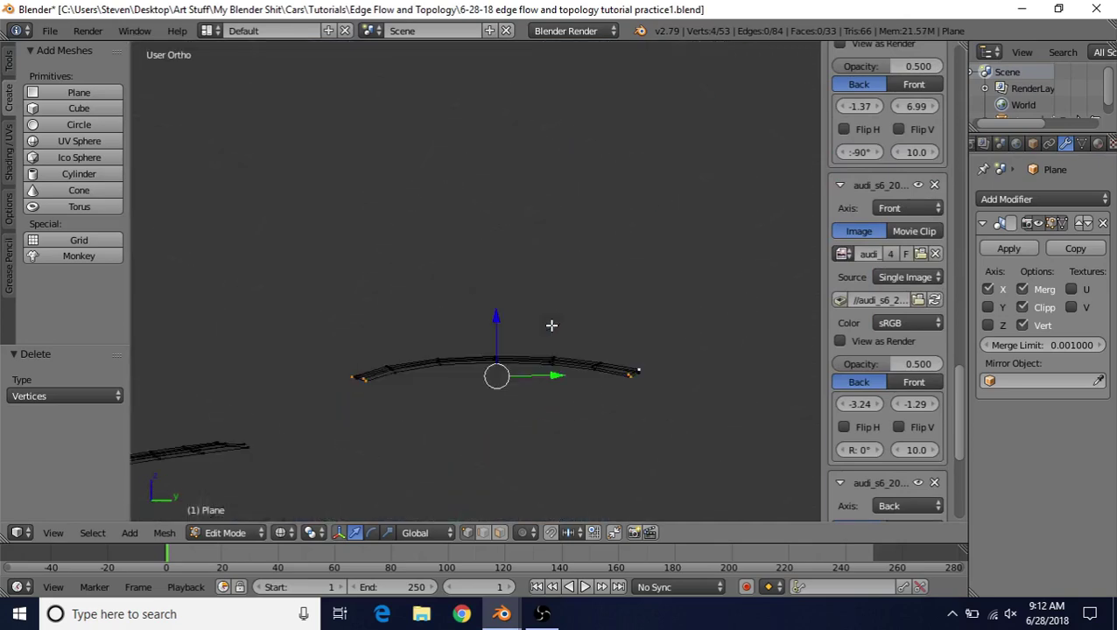
scroll(534, 328, "up", 2)
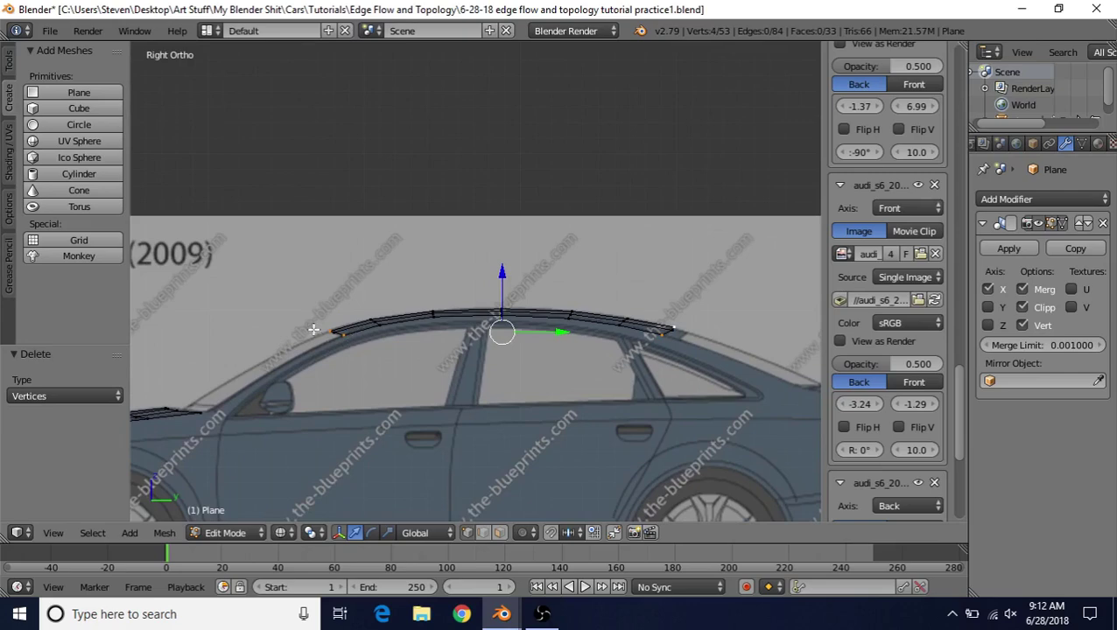
middle_click_drag(422, 322, 384, 272, "shift")
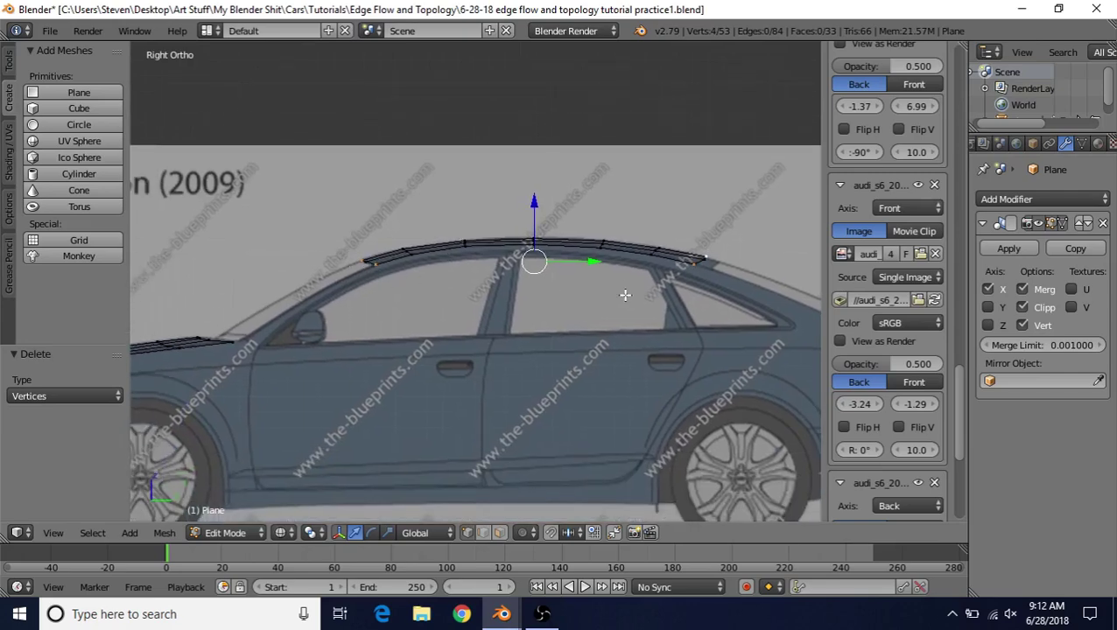
key("KP_7")
middle_click_drag(513, 254, 379, 351, "shift")
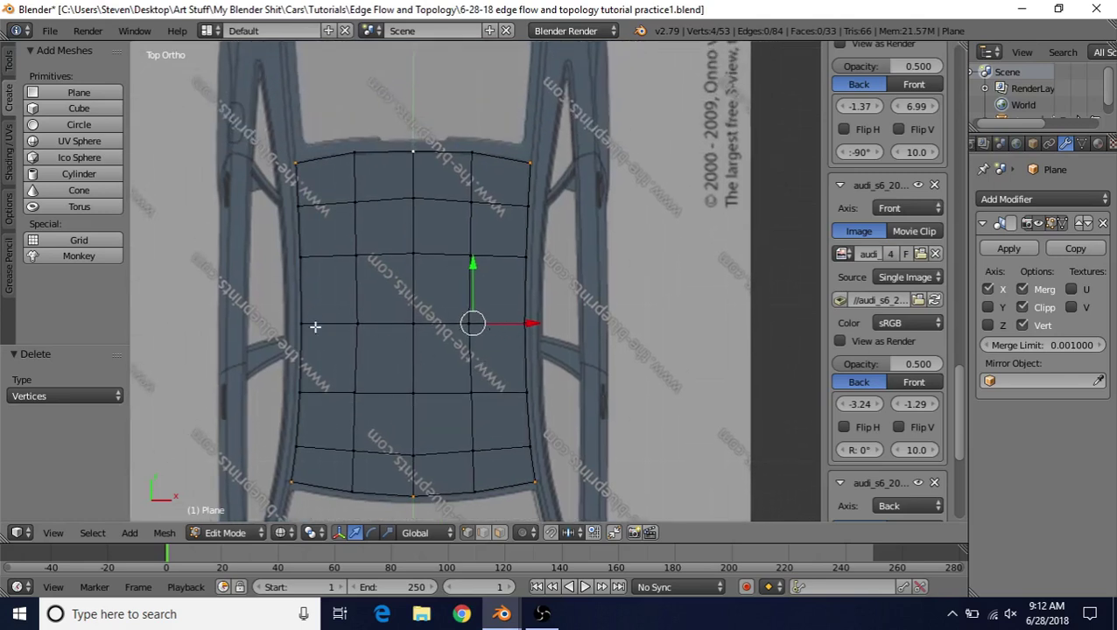
key("ctrl+r")
key("Escape")
In the side view, select the roof's front centre vertex, followed by the centre vertex one row behind it
key("KP_3")
scroll(488, 325, "up", 2)
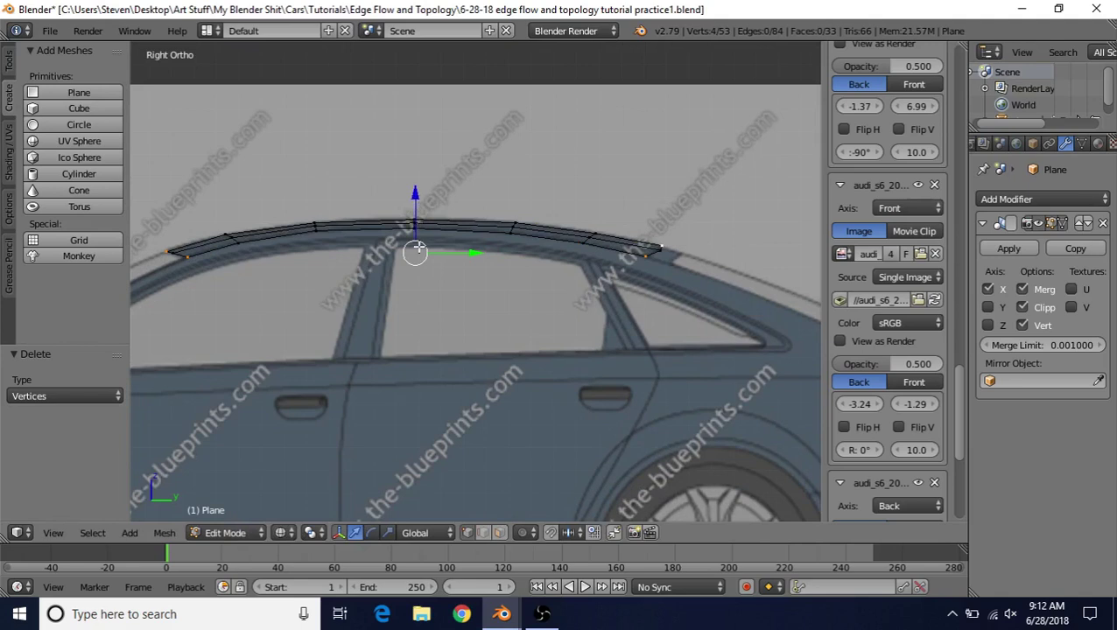
middle_click_drag(416, 248, 523, 228, "shift")
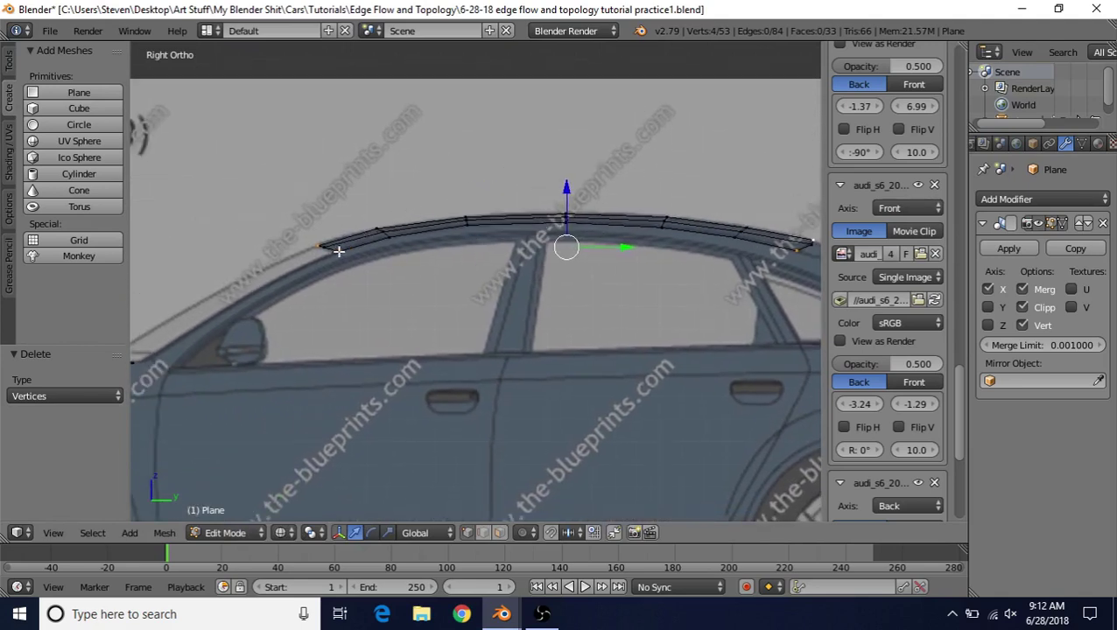
scroll(399, 224, "up", 2)
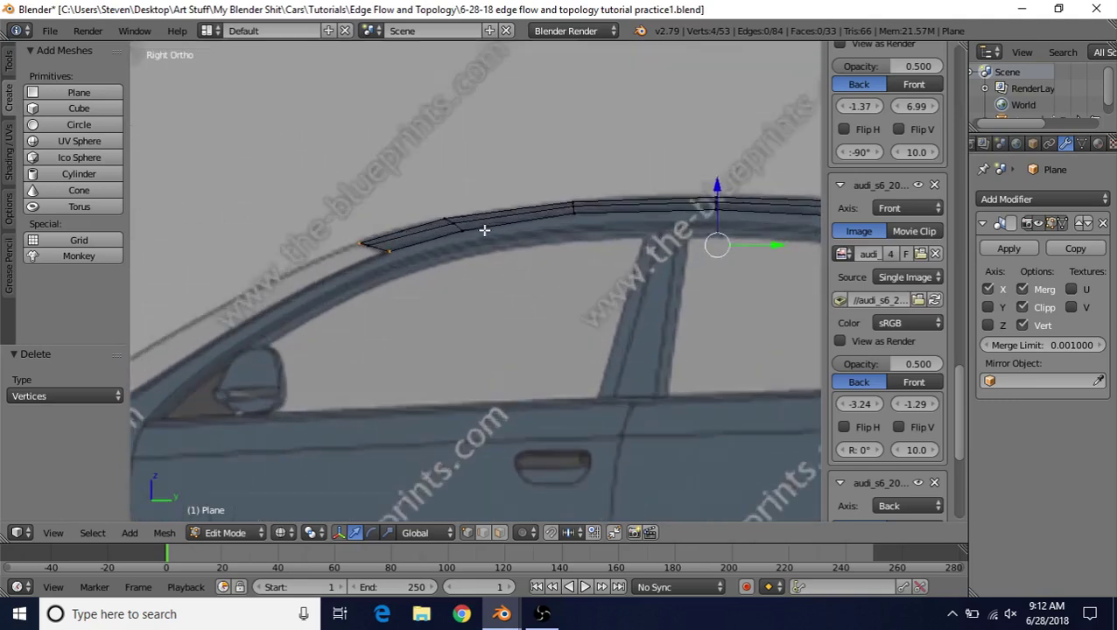
scroll(484, 229, "up", 1)
right_click(340, 236)
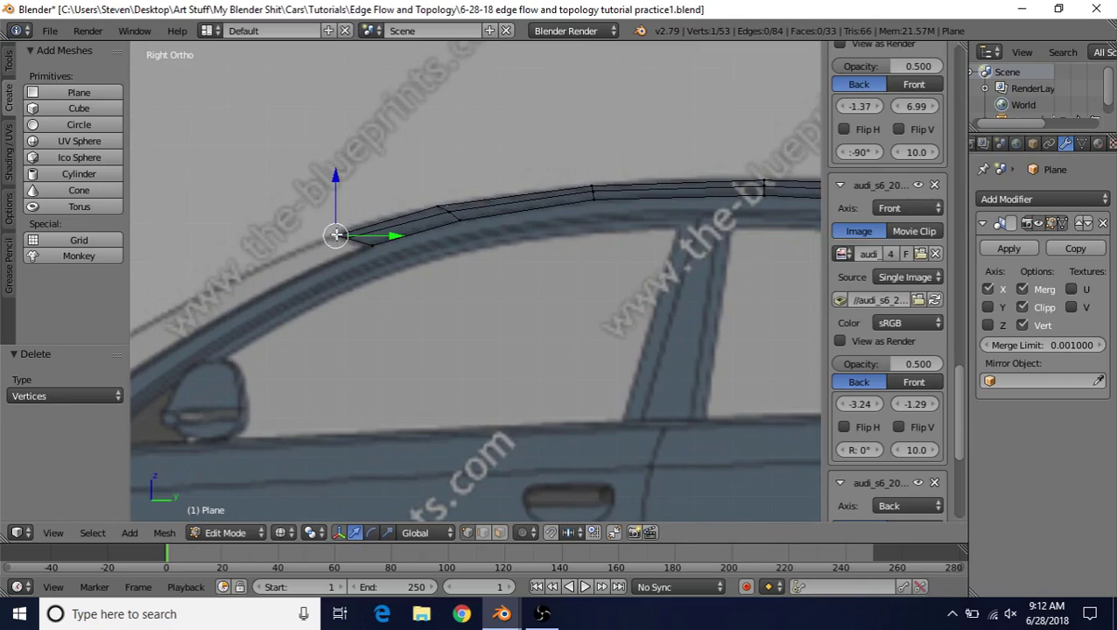
right_click(437, 207)
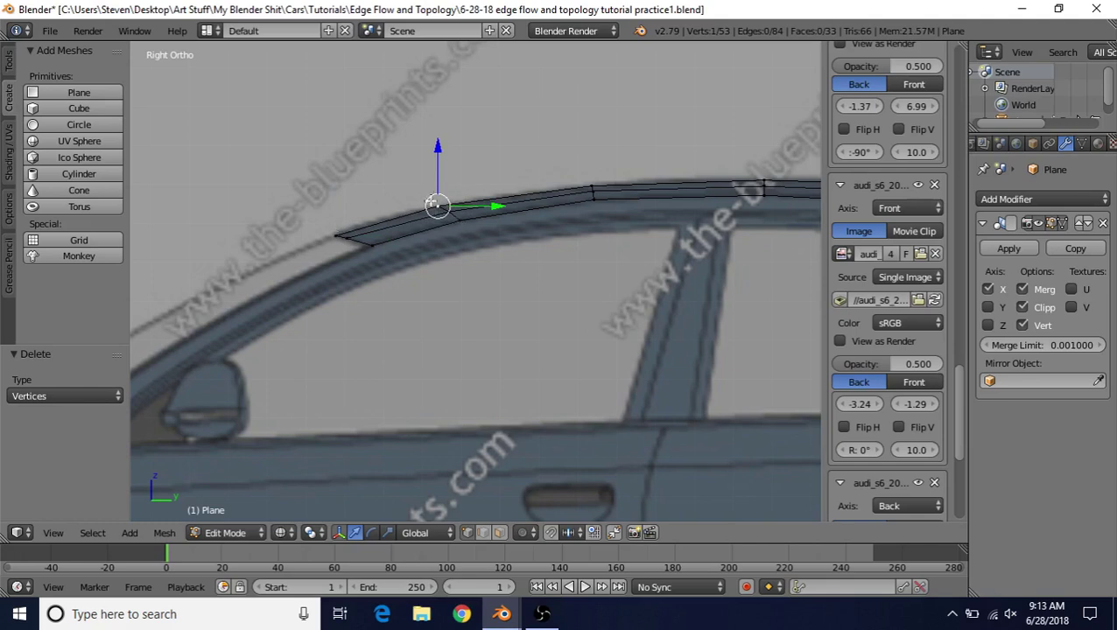
Follow the roofline toward the rear in the side view and select the centre vertex one row before the rear edge
scroll(484, 232, "down", 1)
middle_click_drag(607, 255, 460, 289, "shift")
scroll(460, 289, "up", 1)
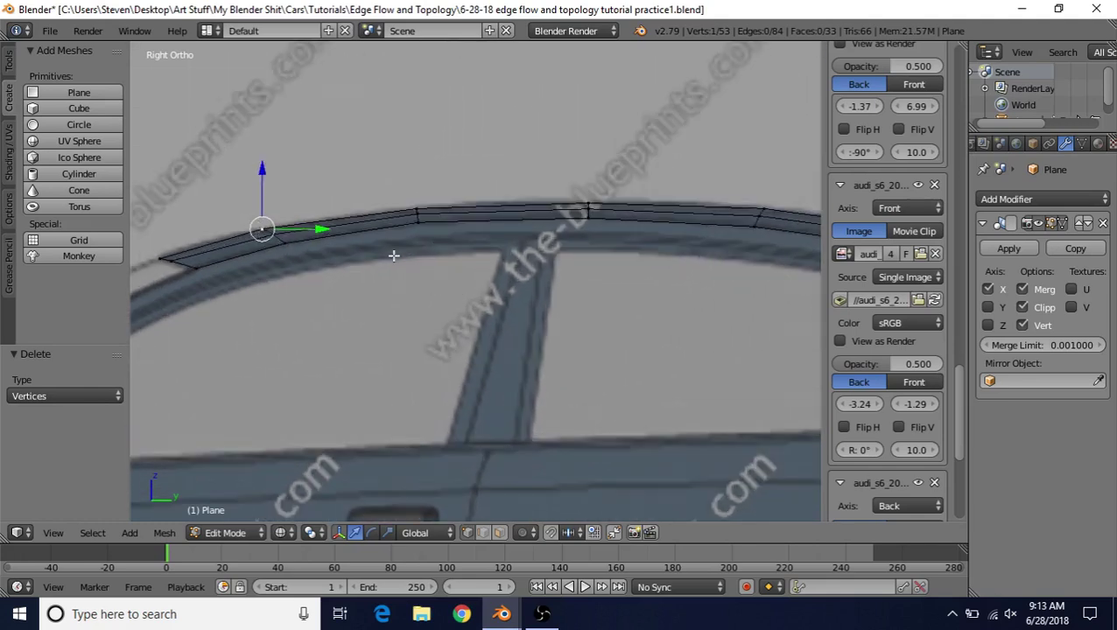
middle_click_drag(394, 252, 405, 288, "shift")
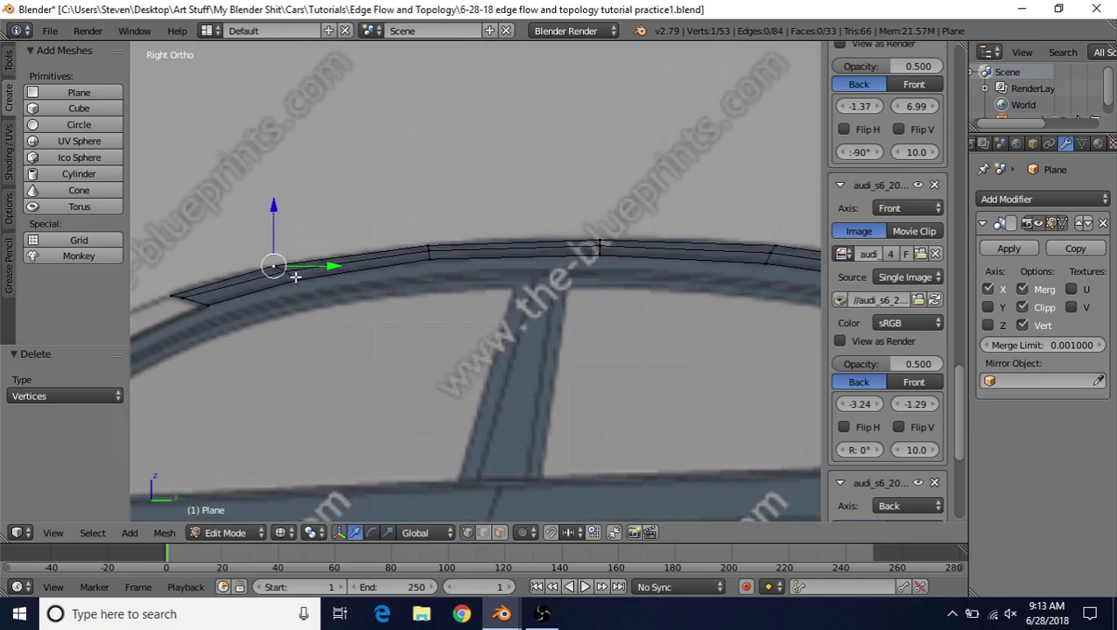
scroll(715, 331, "down", 2)
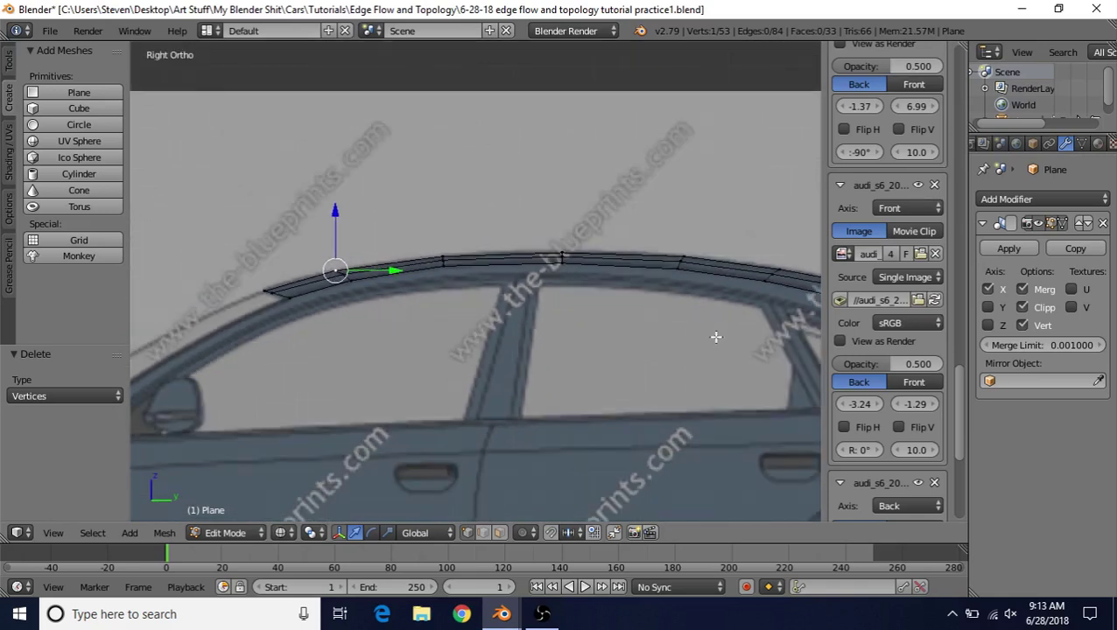
middle_click_drag(715, 331, 488, 301, "shift")
right_click(573, 273)
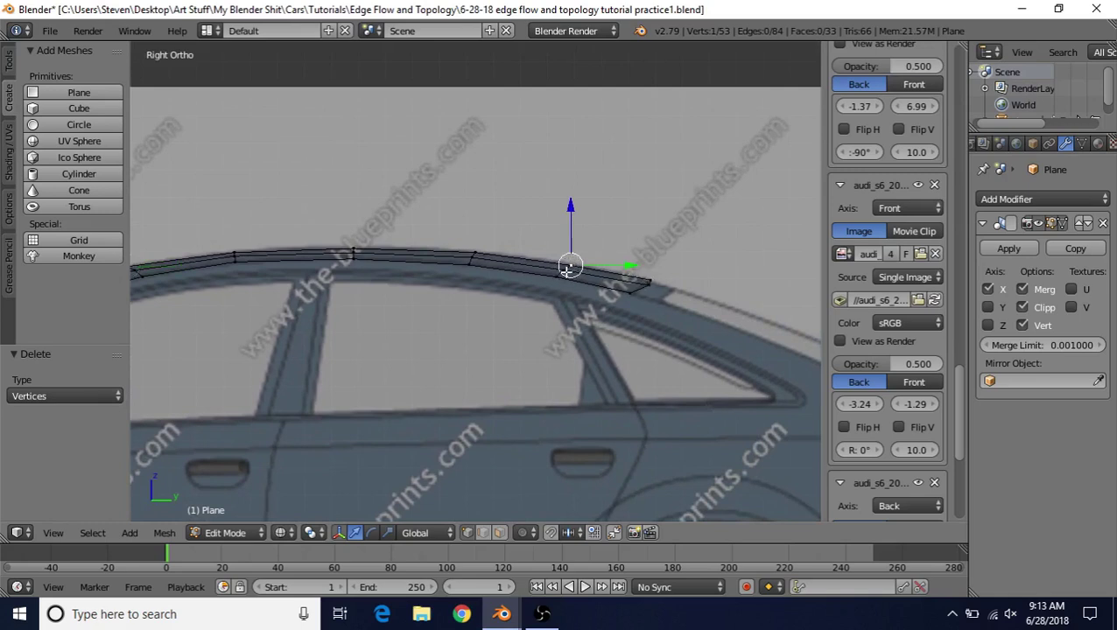
Examine the roof mesh's curvature against the side blueprint from the rear edge to the front edge
middle_click_drag(451, 254, 587, 252, "shift")
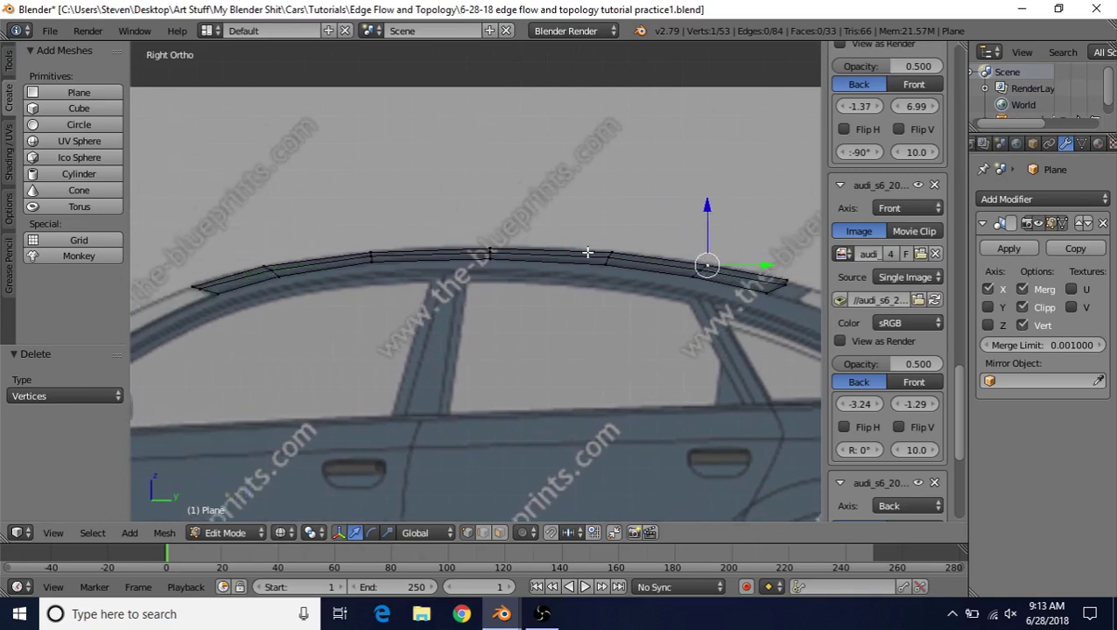
middle_click_drag(391, 248, 460, 239, "shift")
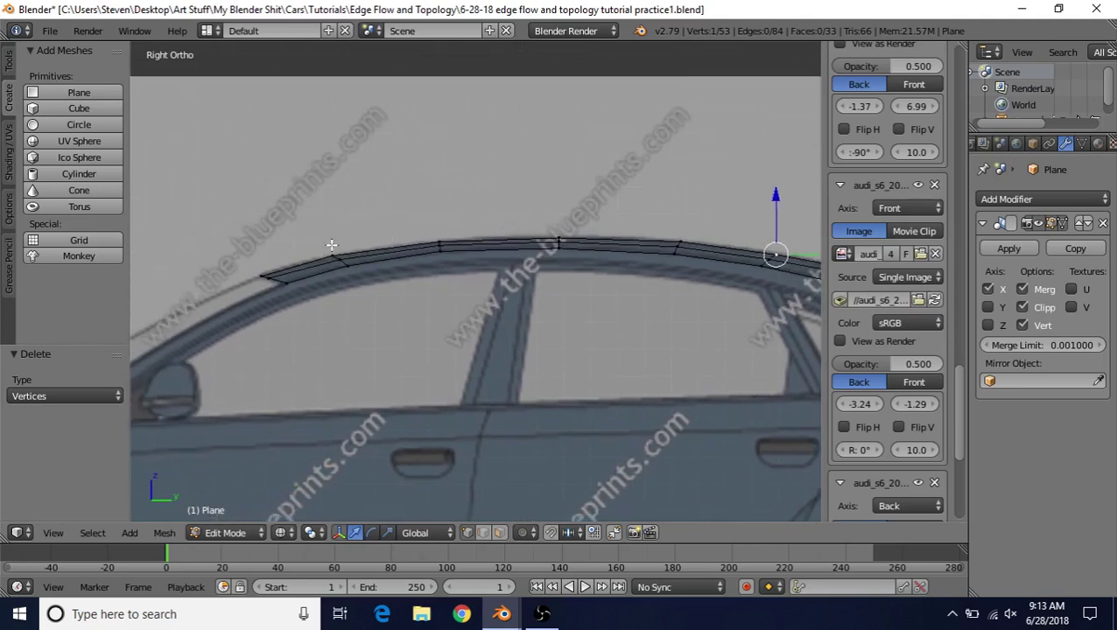
middle_click_drag(378, 296, 416, 241, "shift")
scroll(495, 283, "down", 2)
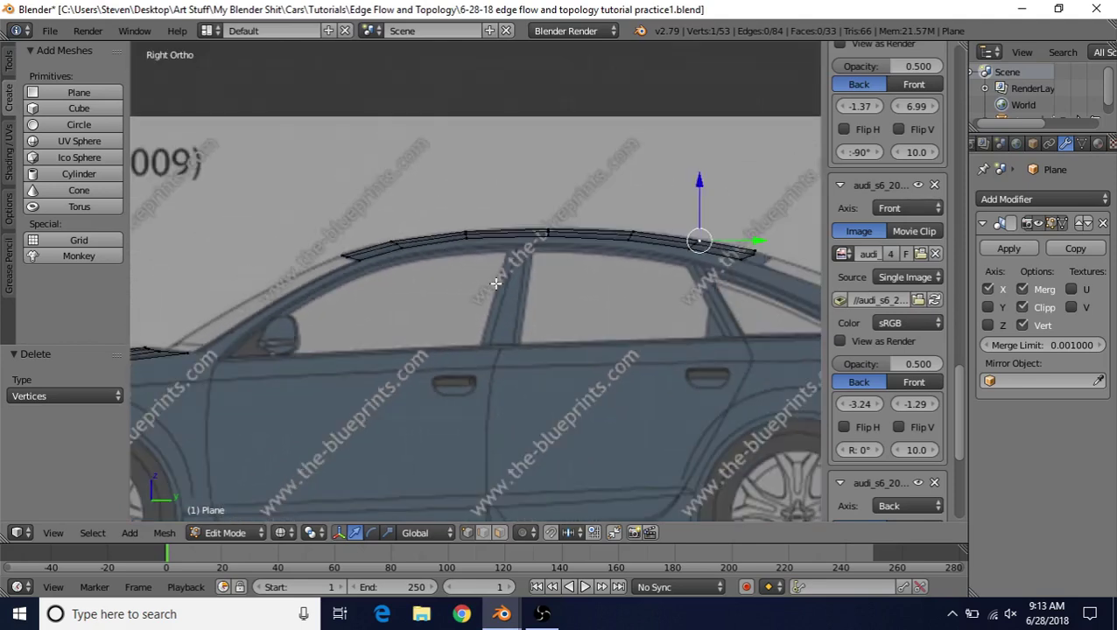
In the top view, select the hood mesh's rear and front corner vertices plus the centre vertices of its front and rear edges
middle_click_drag(495, 283, 355, 261)
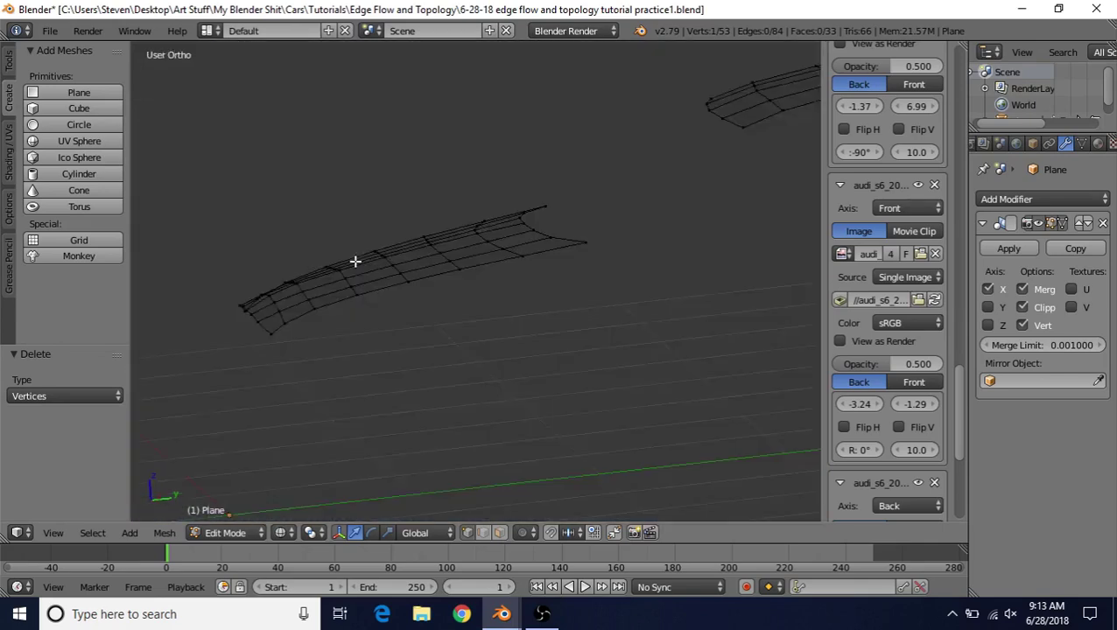
key("KP_7")
scroll(464, 294, "down", 2)
scroll(406, 189, "up", 2)
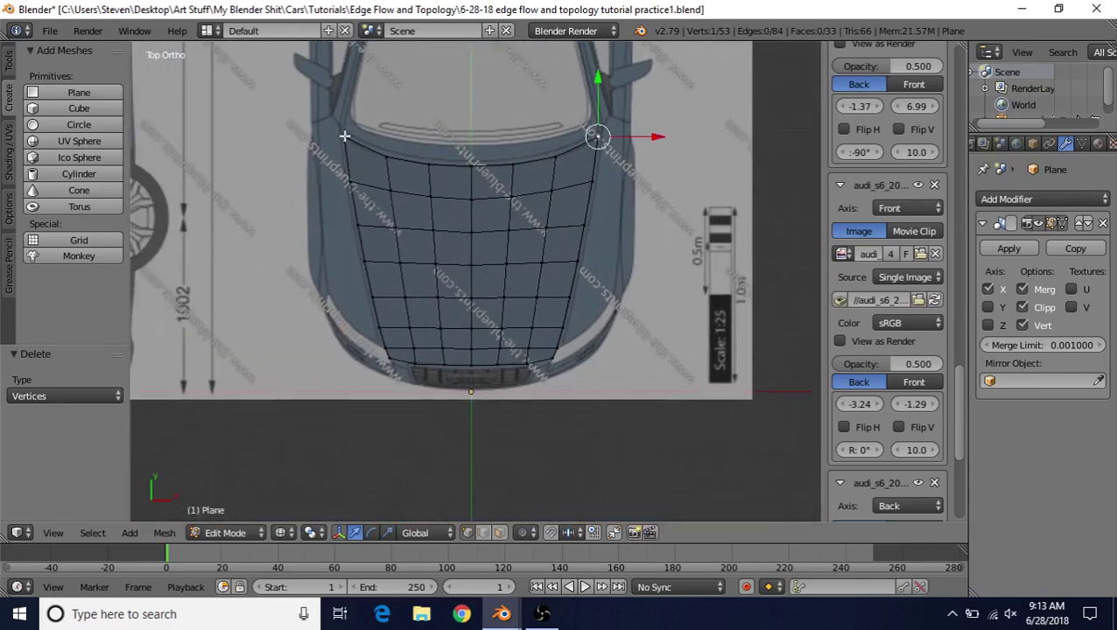
left_click(384, 360, "shift")
left_click(466, 369, "shift")
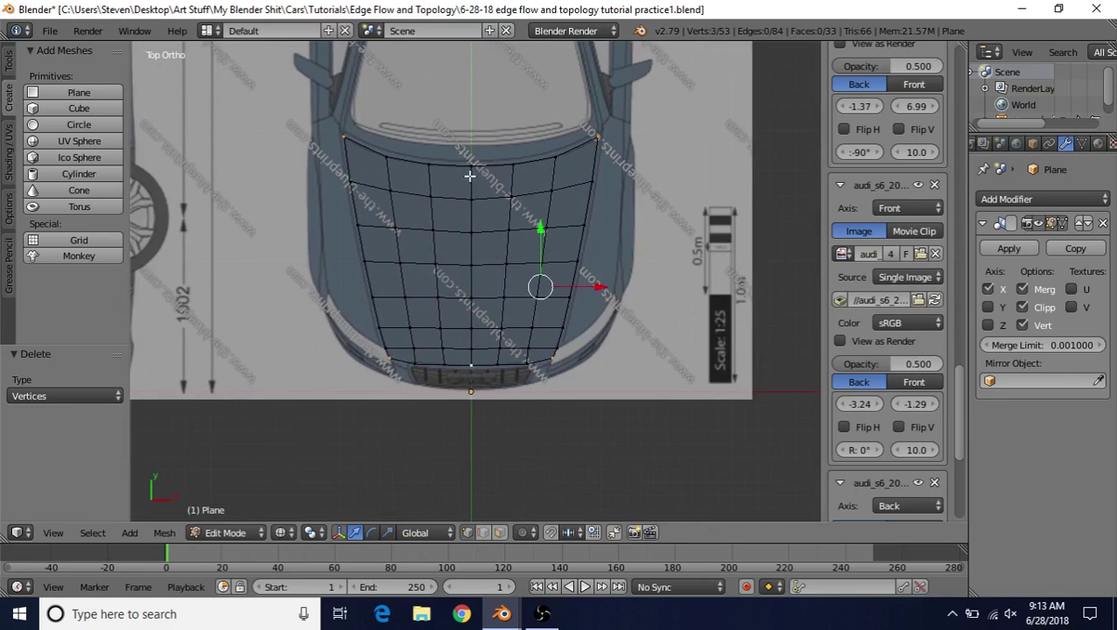
left_click(469, 169, "shift")
middle_click_drag(480, 255, 419, 272, "shift")
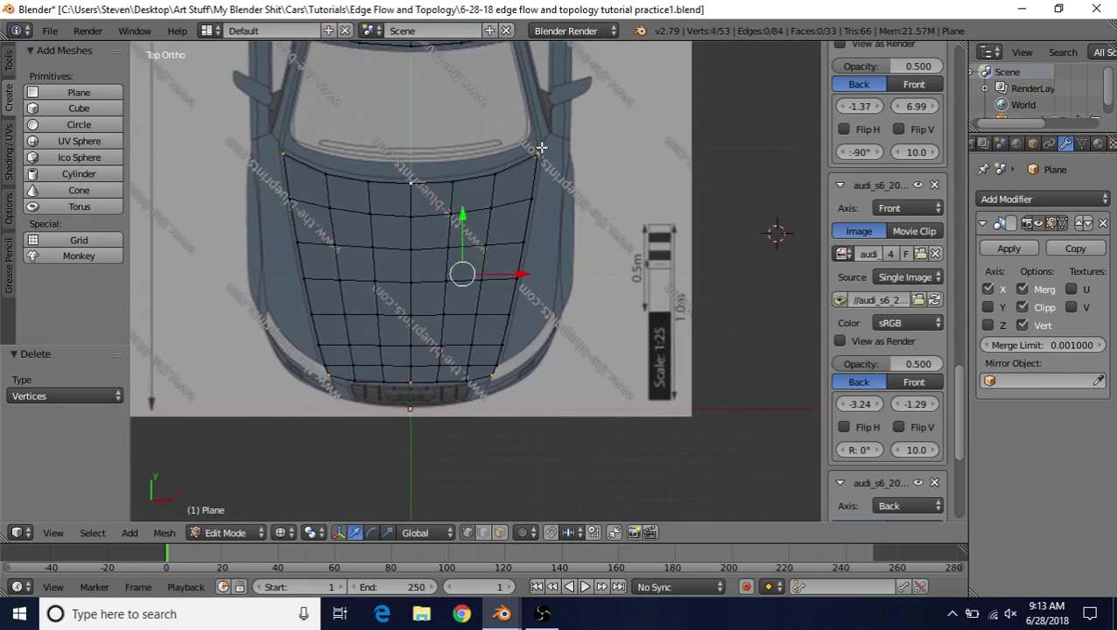
scroll(421, 180, "up", 2)
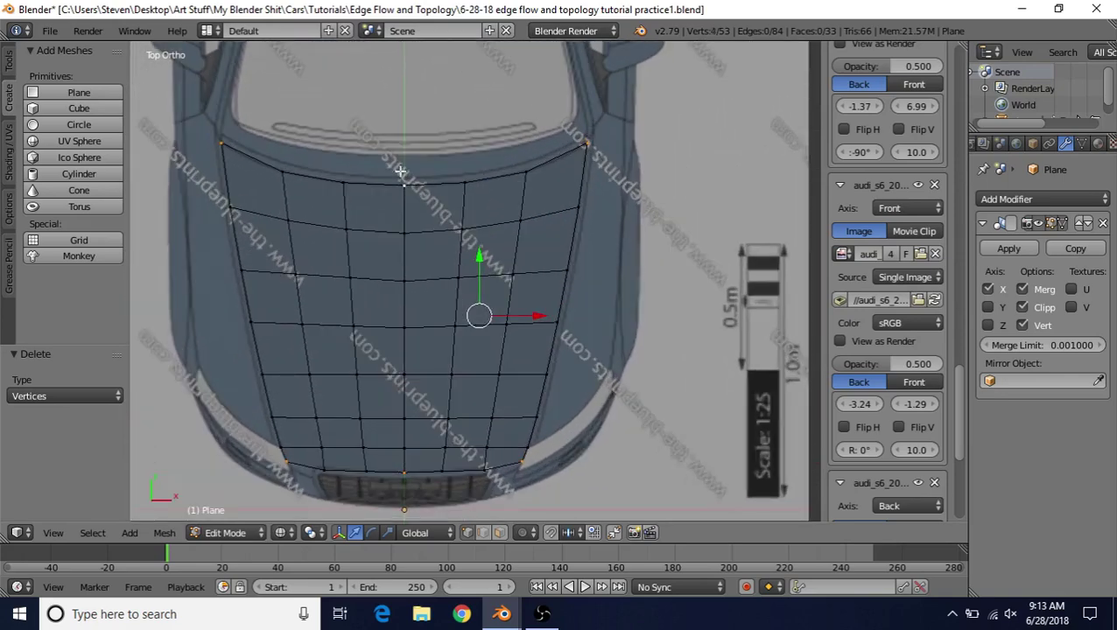
Compare the hood mesh with the blueprint, alternating between the side and top views
key("KP_3")
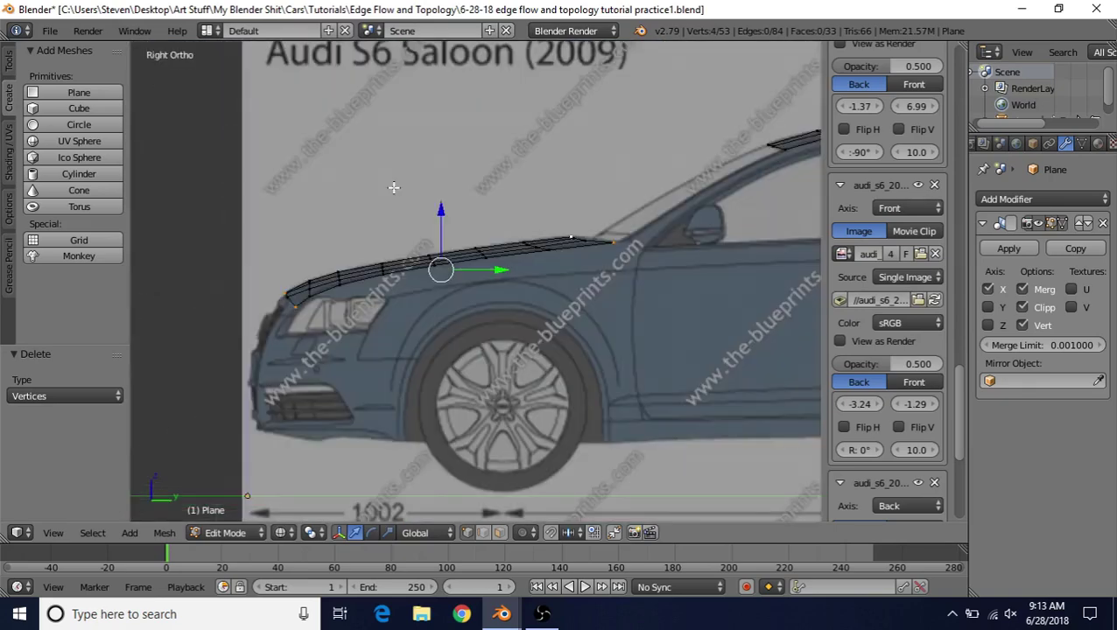
key("KP_7")
middle_click_drag(505, 303, 580, 221, "shift")
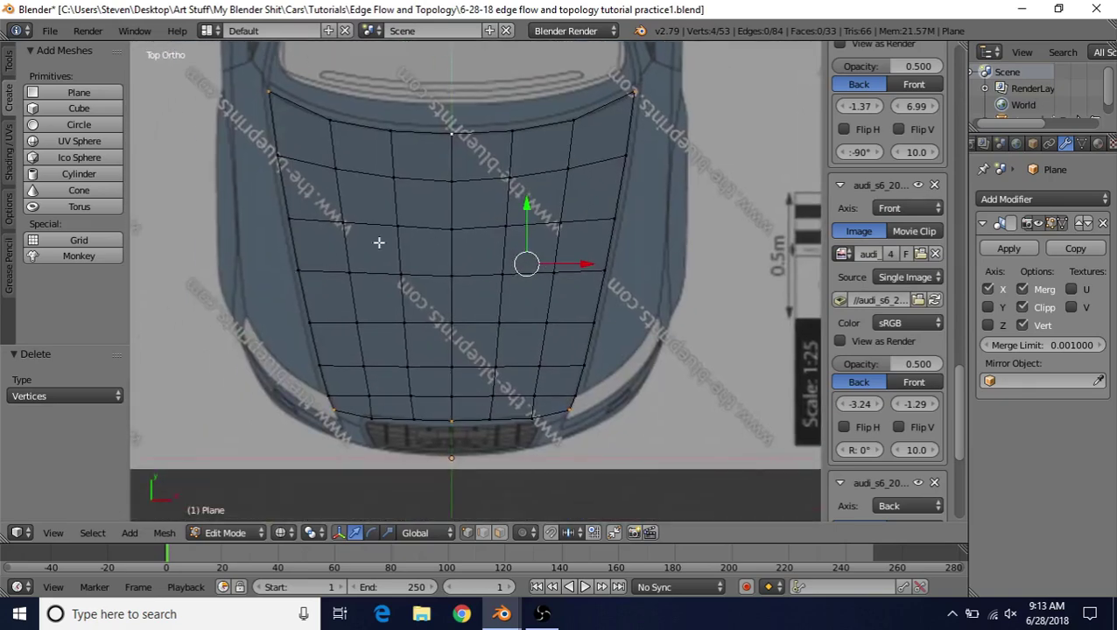
key("KP_3")
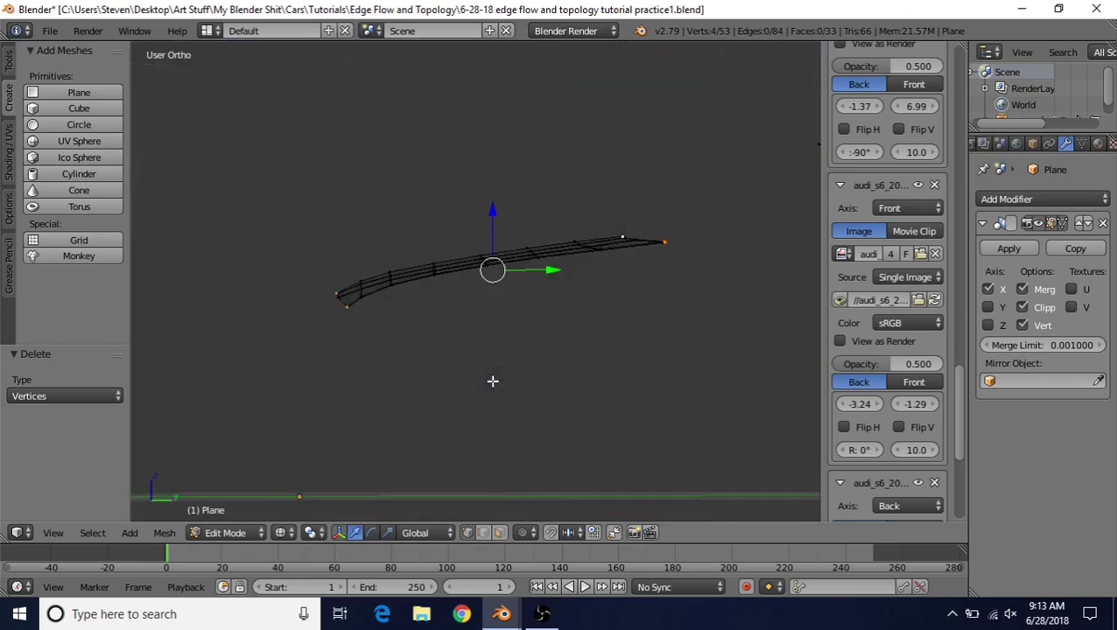
scroll(491, 380, "up", 3)
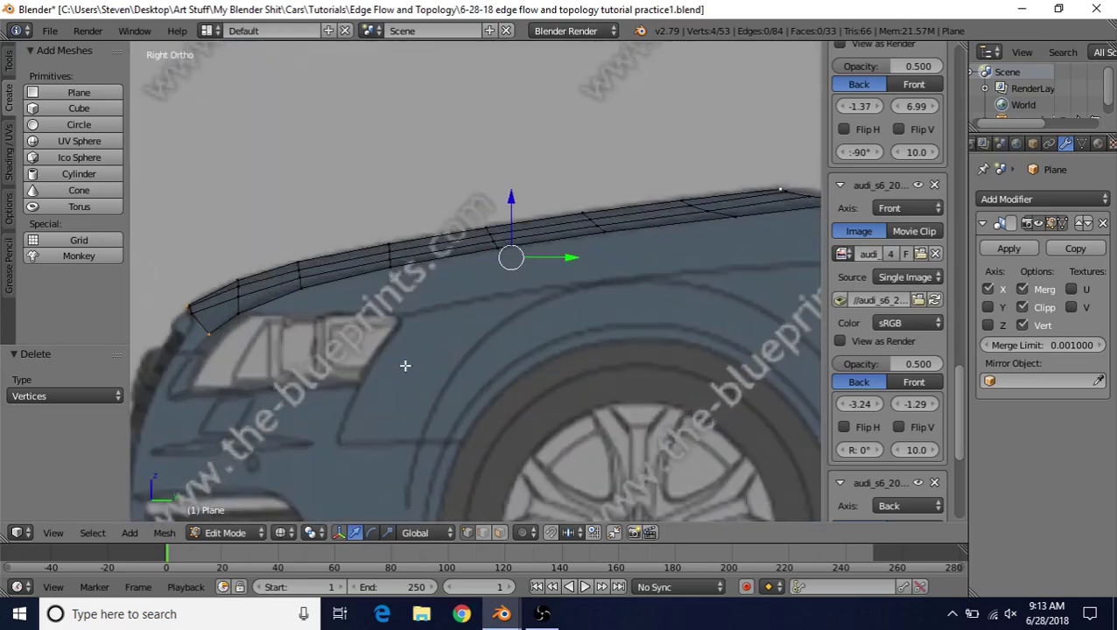
In the side view, select the hood's outer-edge vertex one row behind the front corner, followed by the front corner vertex
middle_click_drag(405, 366, 516, 356, "shift")
scroll(429, 326, "up", 1)
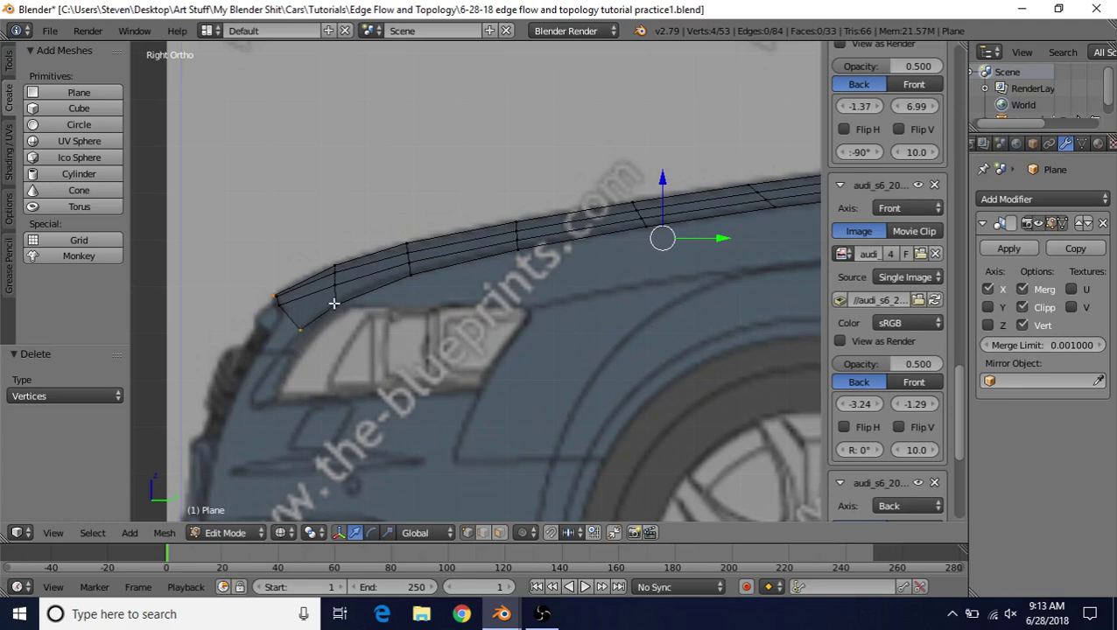
right_click(334, 303)
left_click(334, 238)
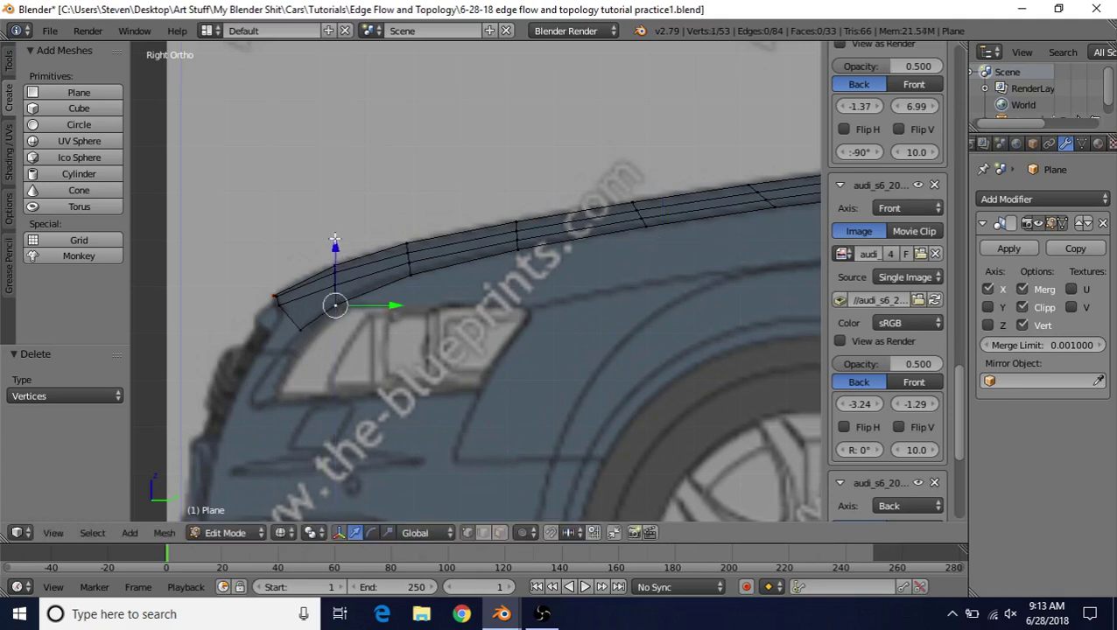
middle_click_drag(339, 325, 416, 276, "shift")
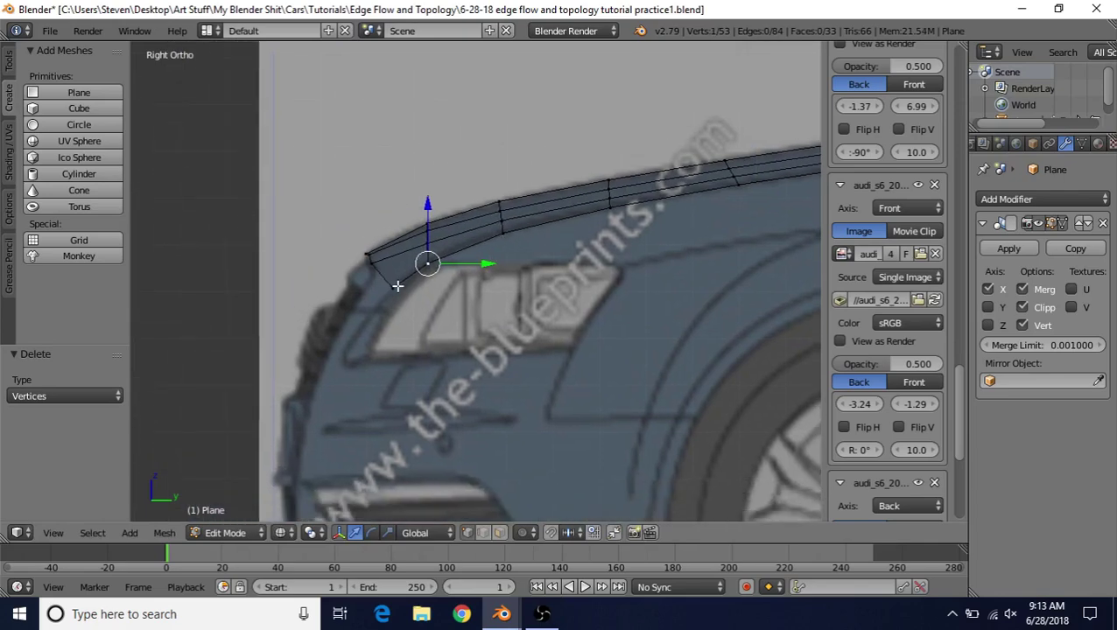
left_click_drag(427, 263, 392, 287)
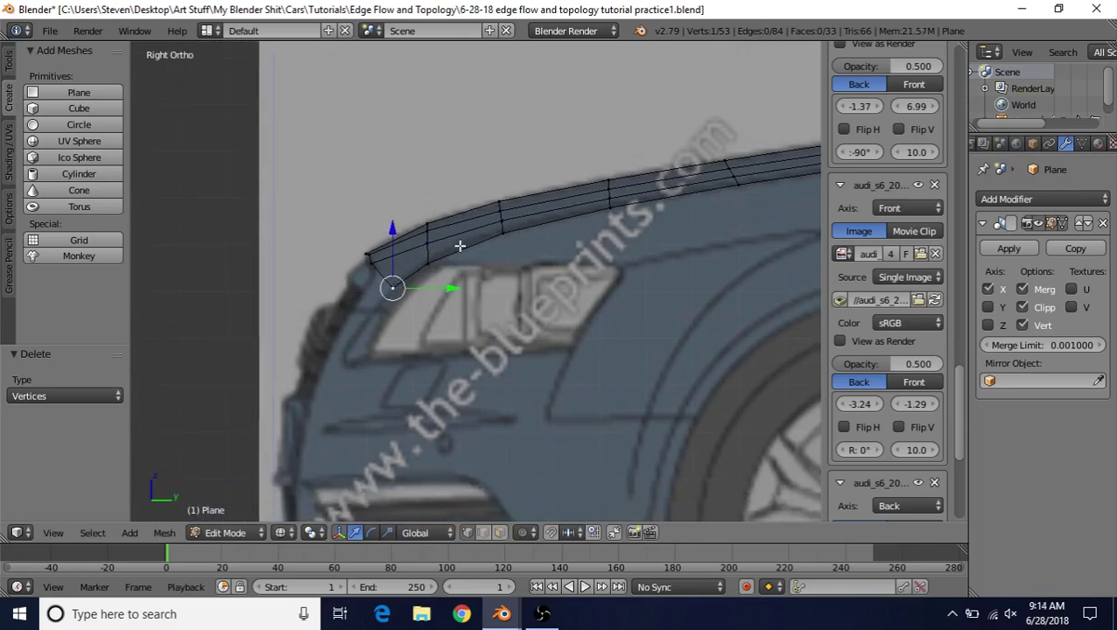
Reselect the outer-edge vertex one row behind the hood's front corner and compare its position in the front and side views
right_click(460, 245)
key("KP_1")
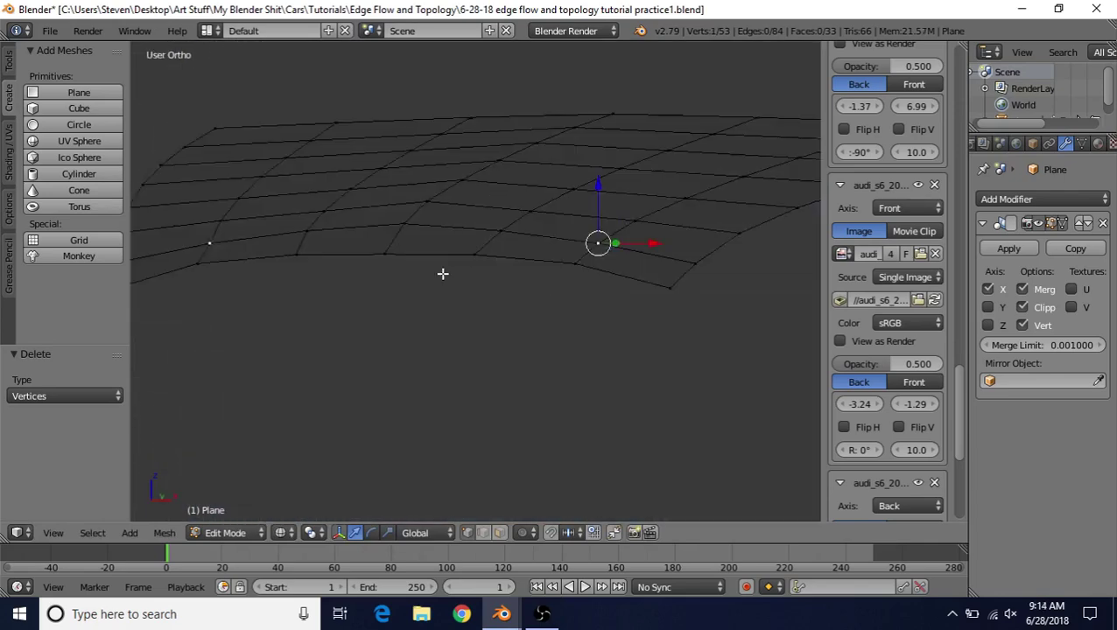
middle_click_drag(625, 279, 477, 266, "shift")
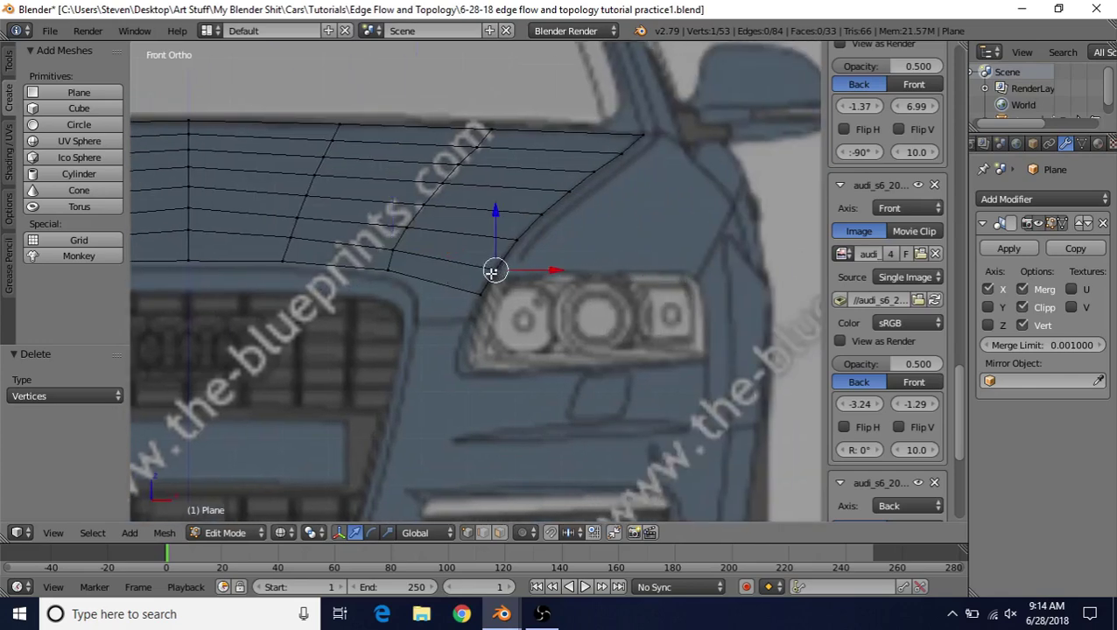
key("KP_3")
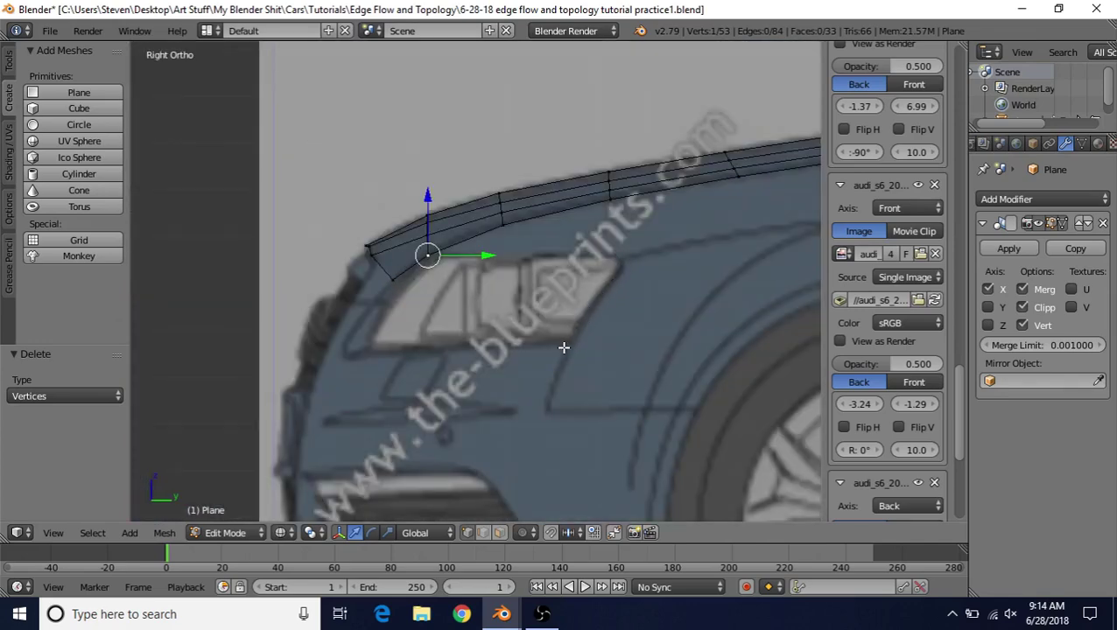
Examine the hood mesh's curvature against the side blueprint, from the headlight back to the windshield base and forward again
scroll(570, 327, "down", 3)
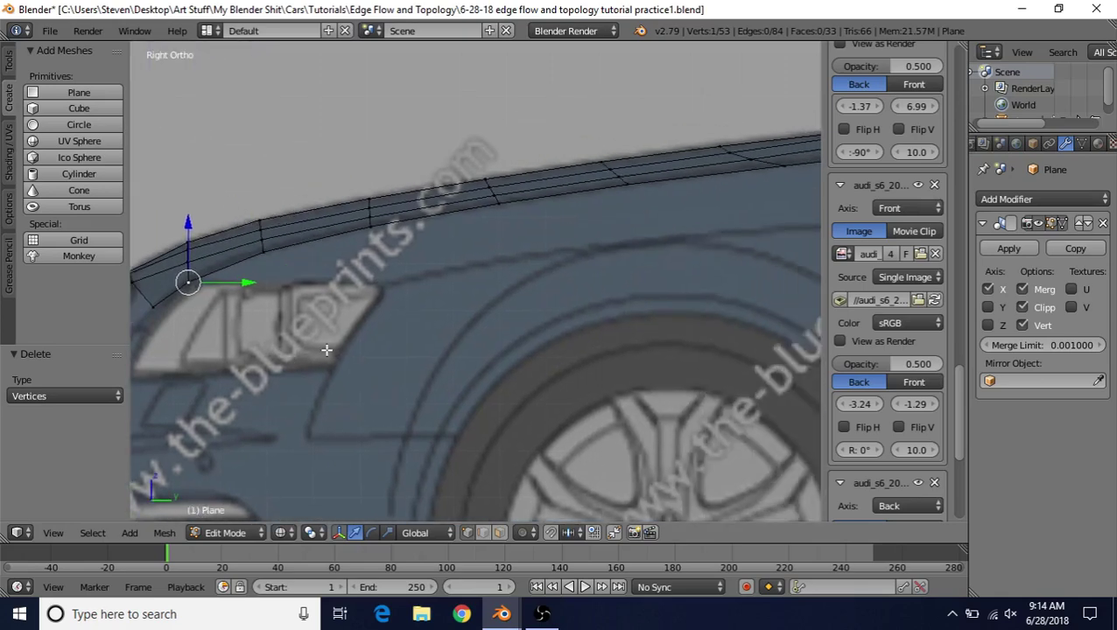
scroll(588, 254, "right", 3, "ctrl")
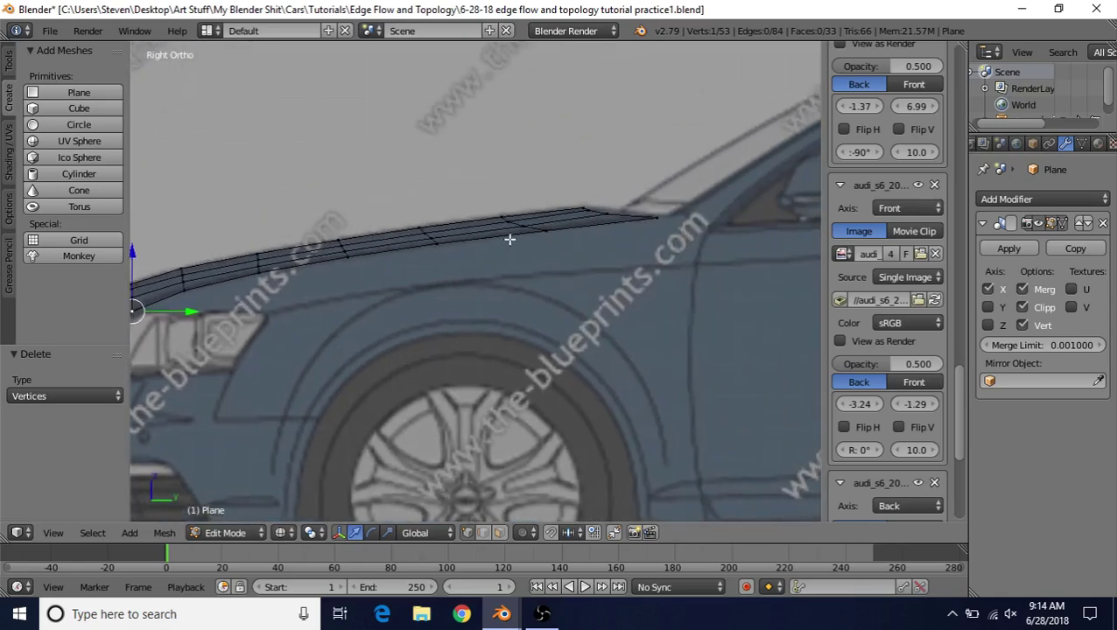
scroll(332, 280, "left", 4, "ctrl")
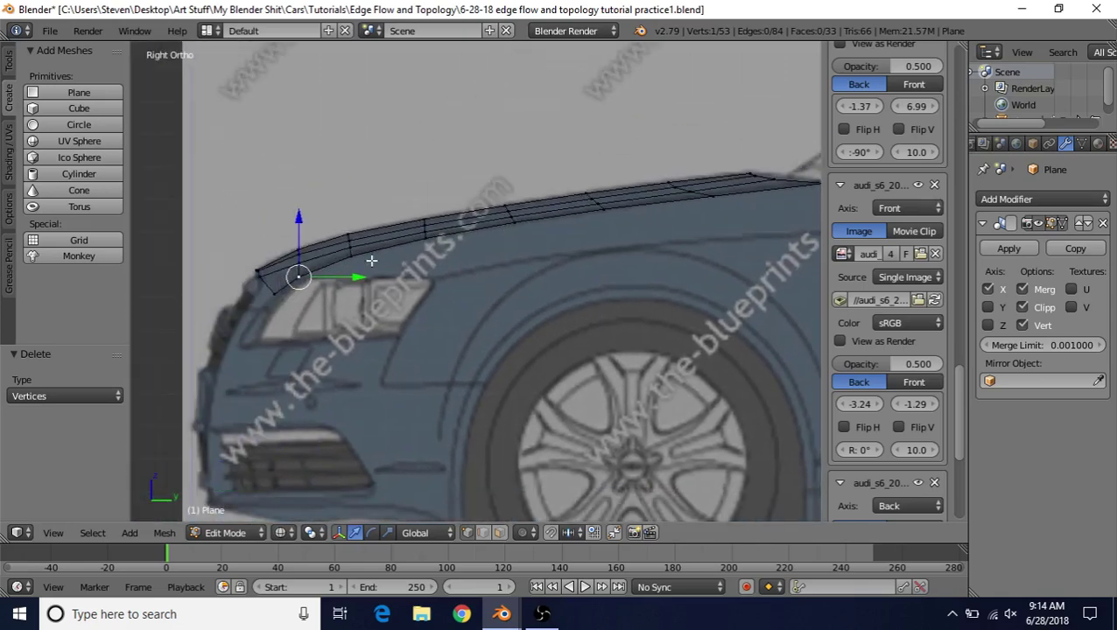
scroll(371, 261, "left", 1, "ctrl")
scroll(485, 239, "down", 1, "shift")
scroll(484, 260, "right", 4, "ctrl")
scroll(484, 260, "up", 2, "shift")
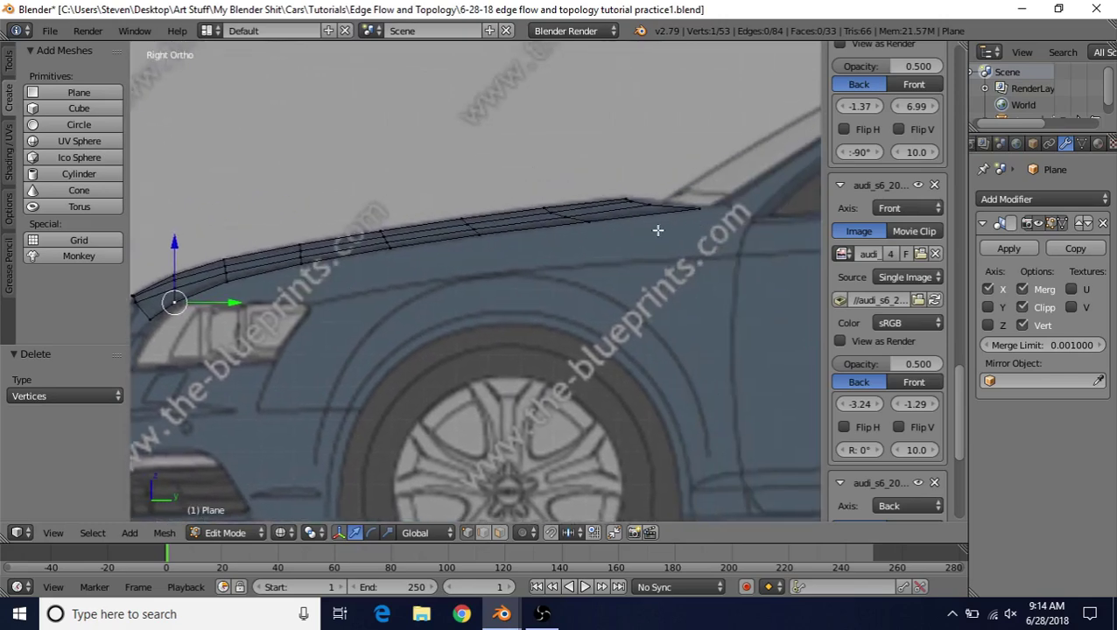
scroll(288, 292, "left", 2, "ctrl")
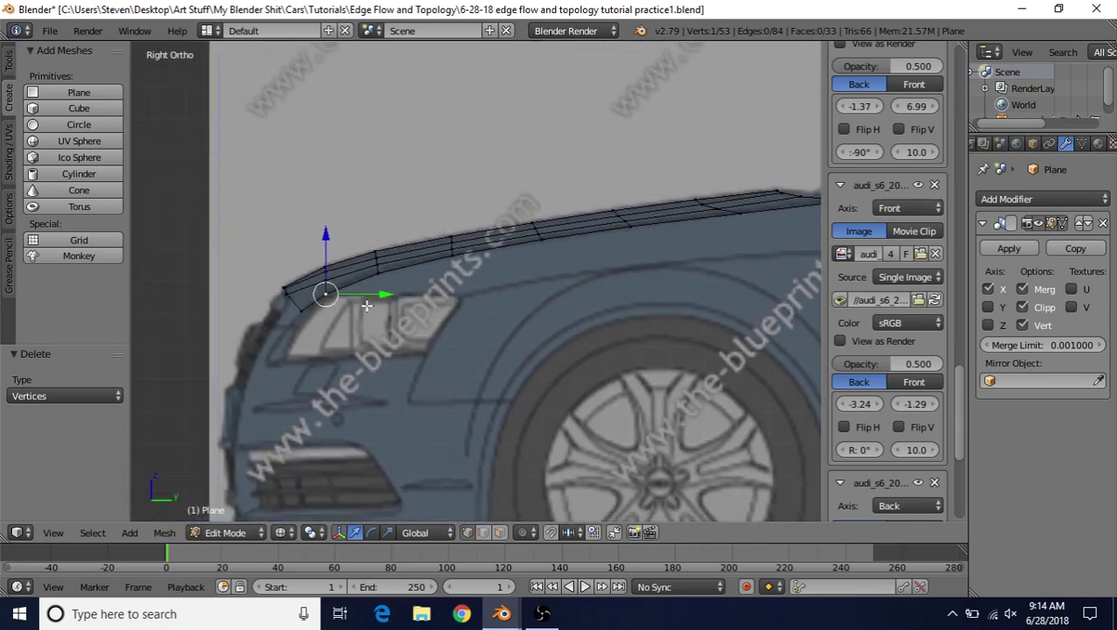
In the top view, examine how the hood's edge rows and columns flow between the windshield base and the grille
key("KP_7")
scroll(583, 246, "down", 3)
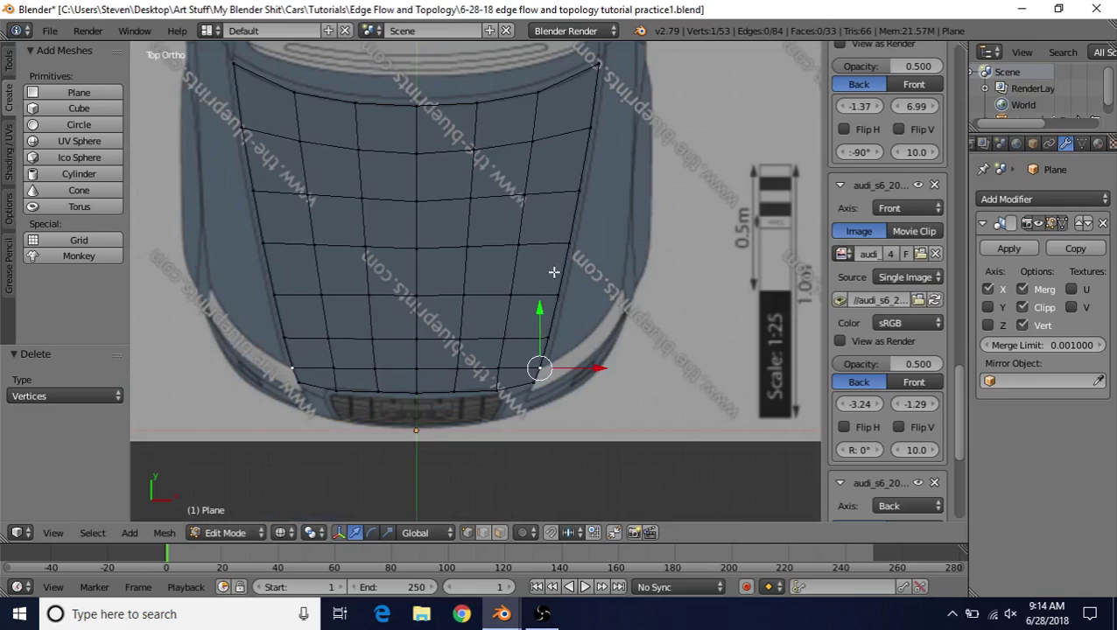
scroll(419, 393, "up", 3, "shift")
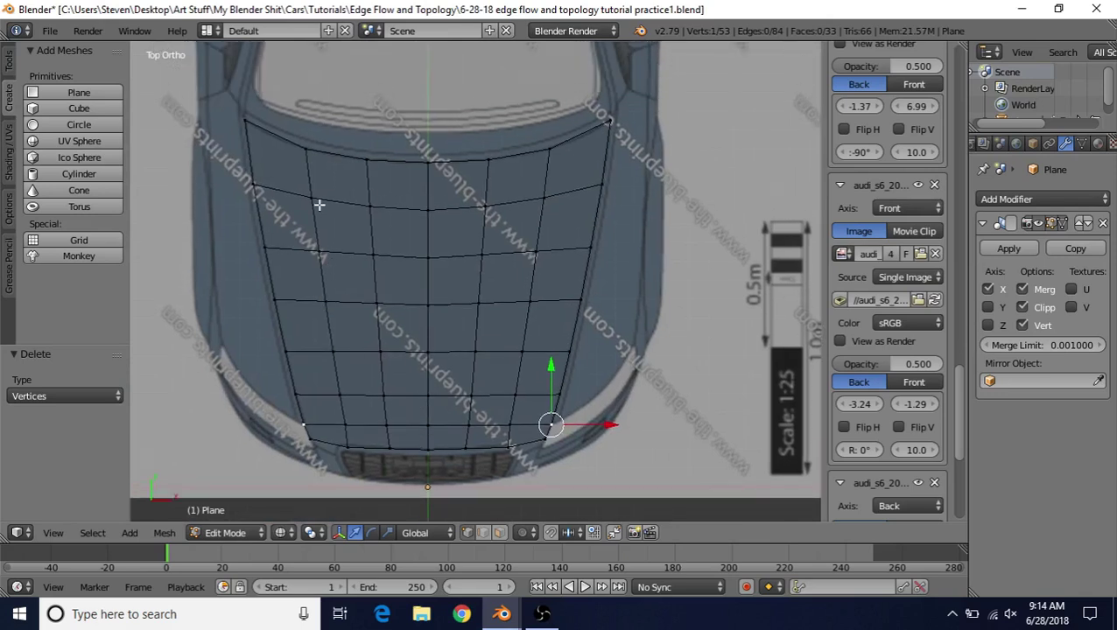
middle_click_drag(456, 264, 499, 366, "shift")
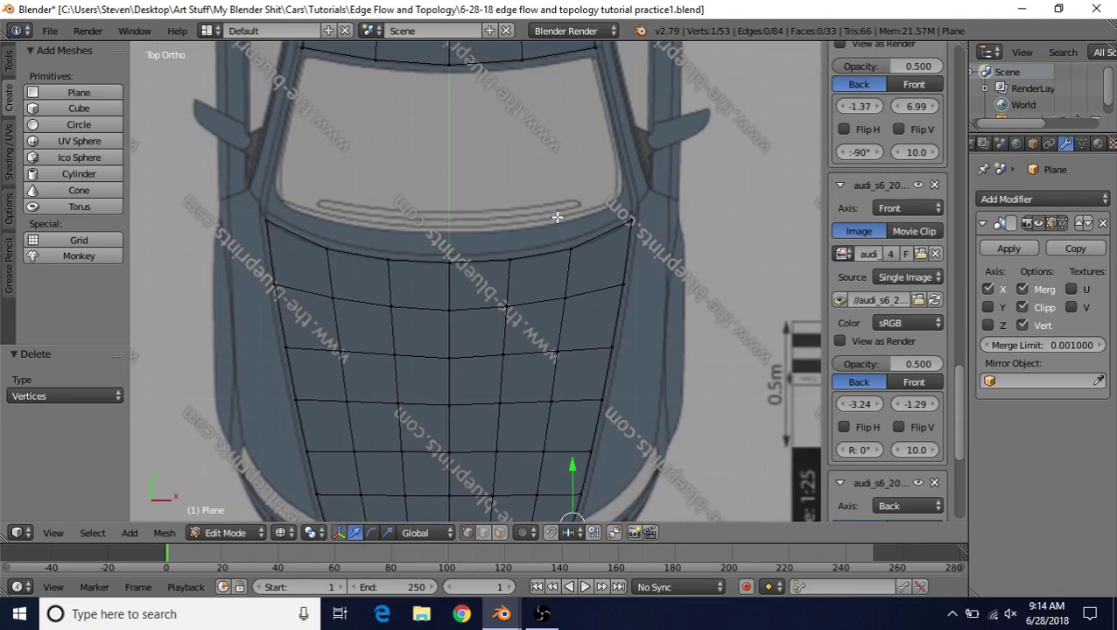
middle_click_drag(506, 191, 566, 133, "shift")
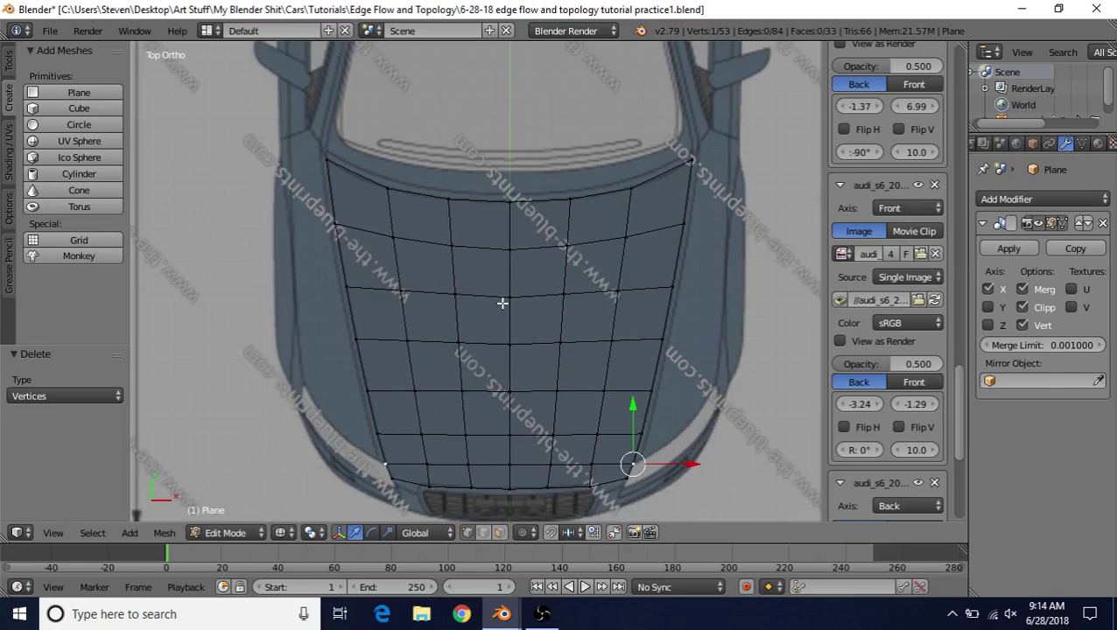
middle_click_drag(502, 313, 522, 245, "shift")
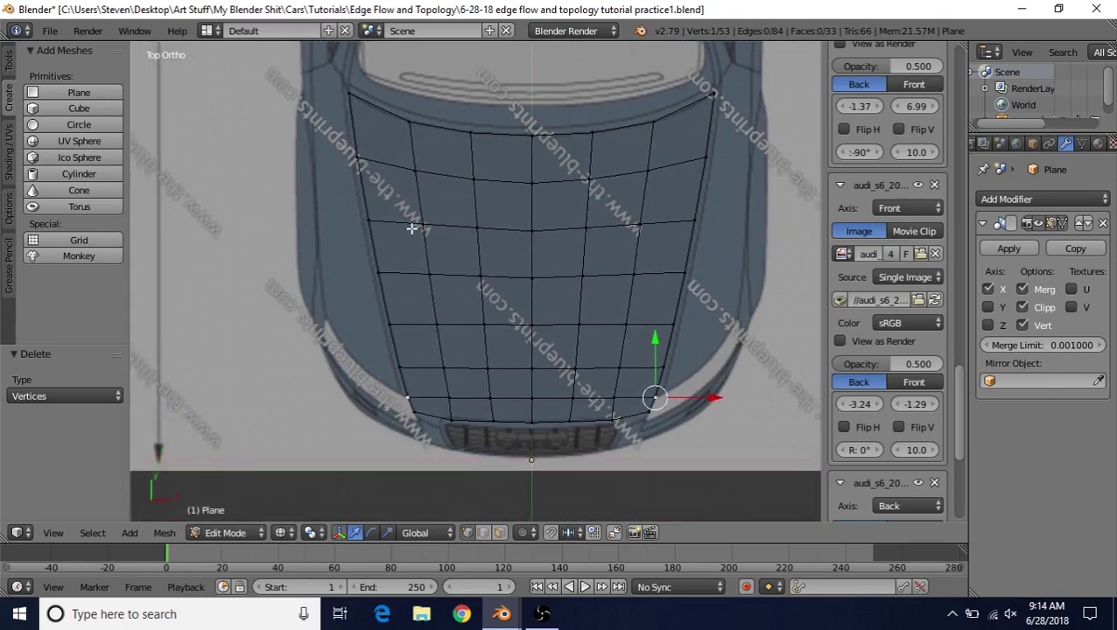
middle_click_drag(469, 193, 397, 257, "shift")
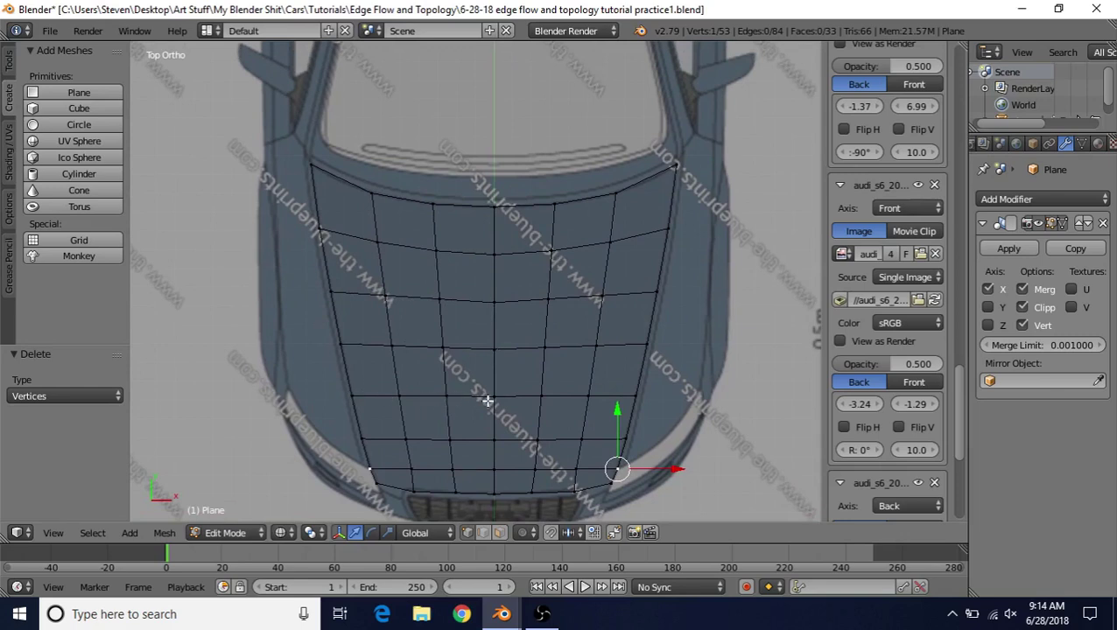
middle_click_drag(488, 433, 491, 341, "shift")
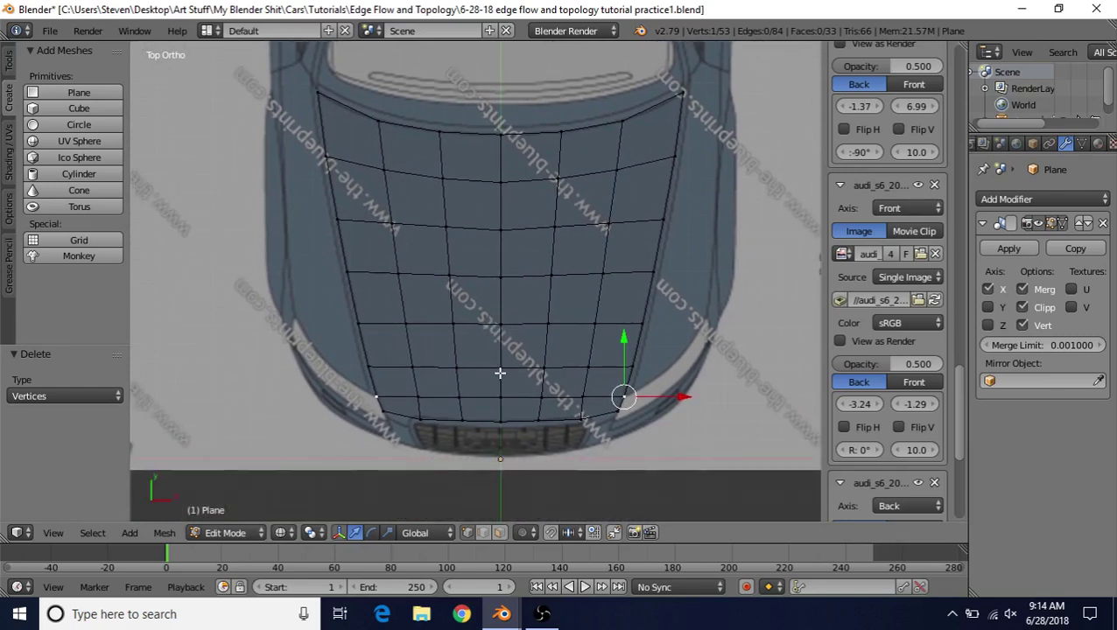
middle_click_drag(468, 400, 497, 315, "shift")
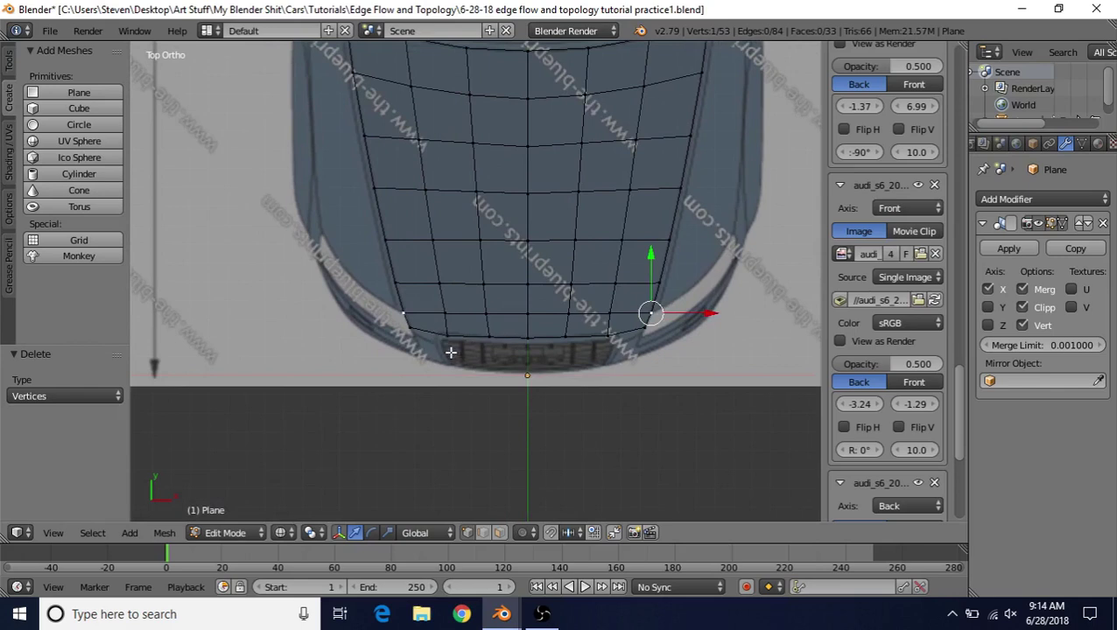
middle_click_drag(446, 274, 416, 447, "shift")
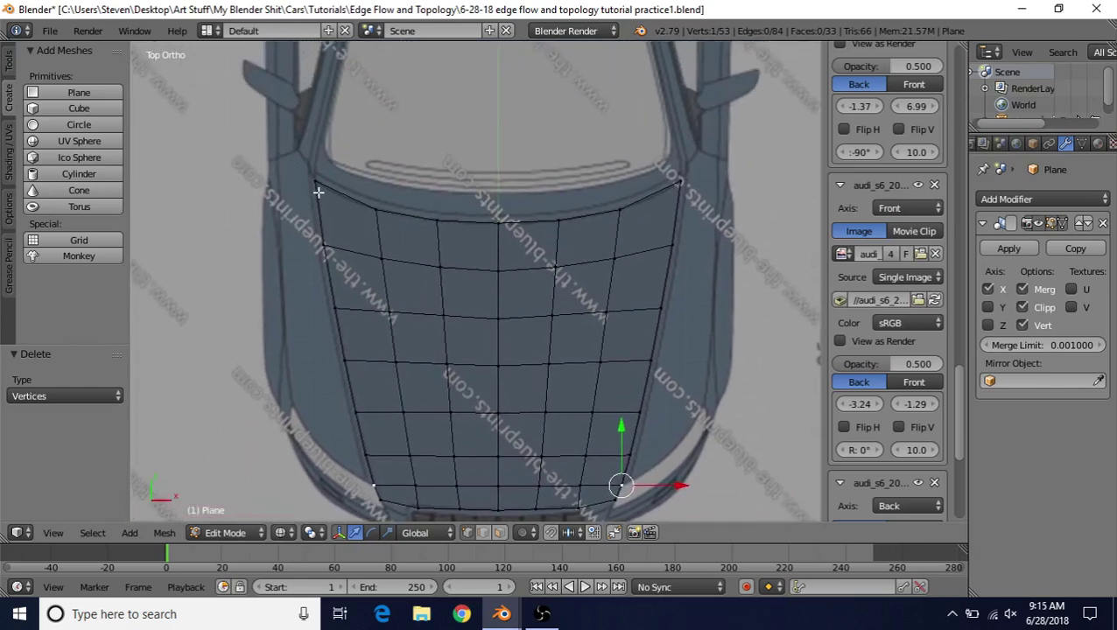
middle_click_drag(409, 273, 516, 174, "shift")
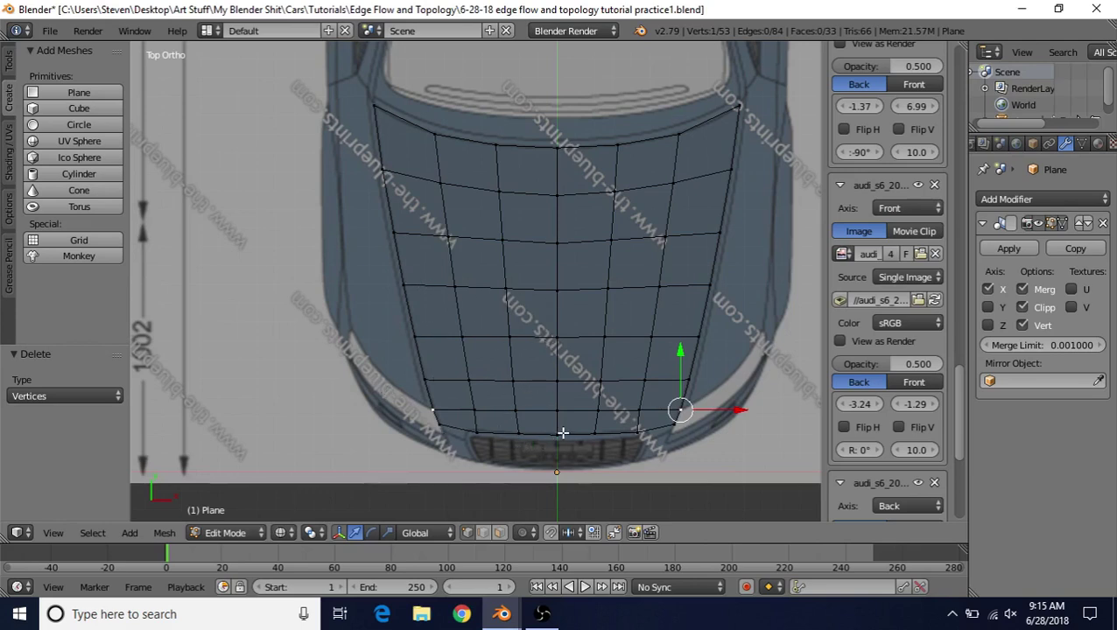
middle_click_drag(562, 433, 279, 199, "shift")
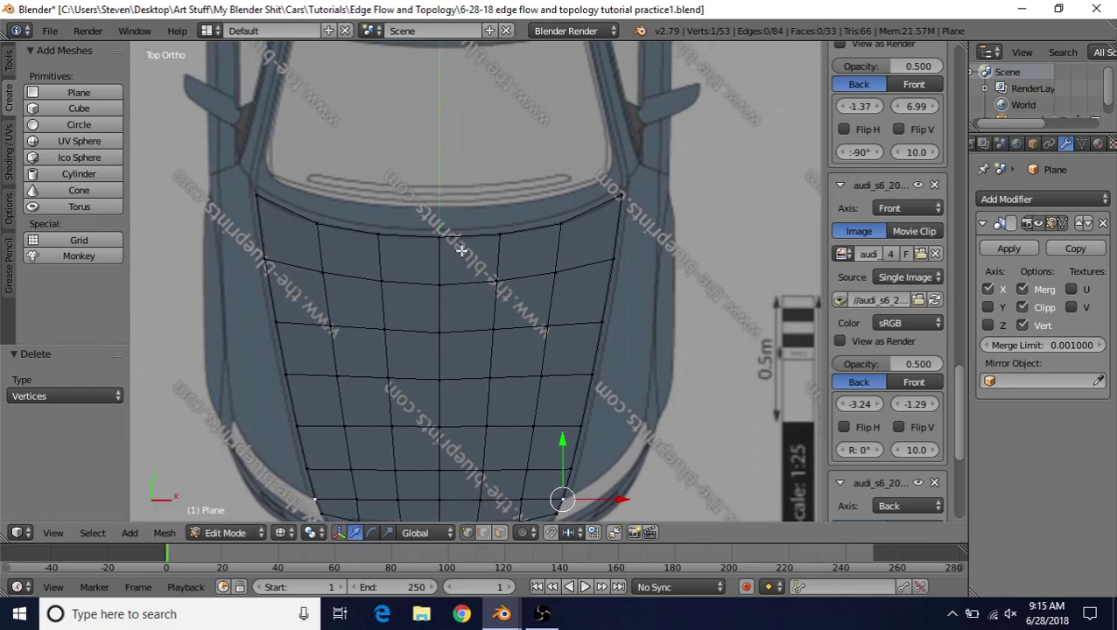
middle_click_drag(450, 315, 572, 258, "shift")
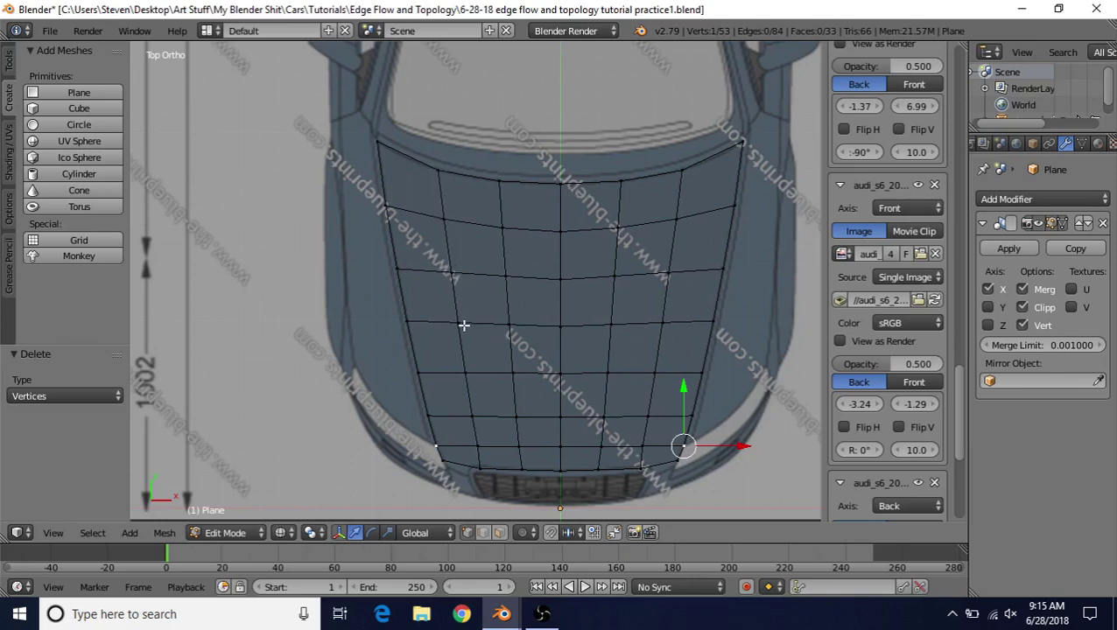
middle_click_drag(456, 322, 417, 274, "shift")
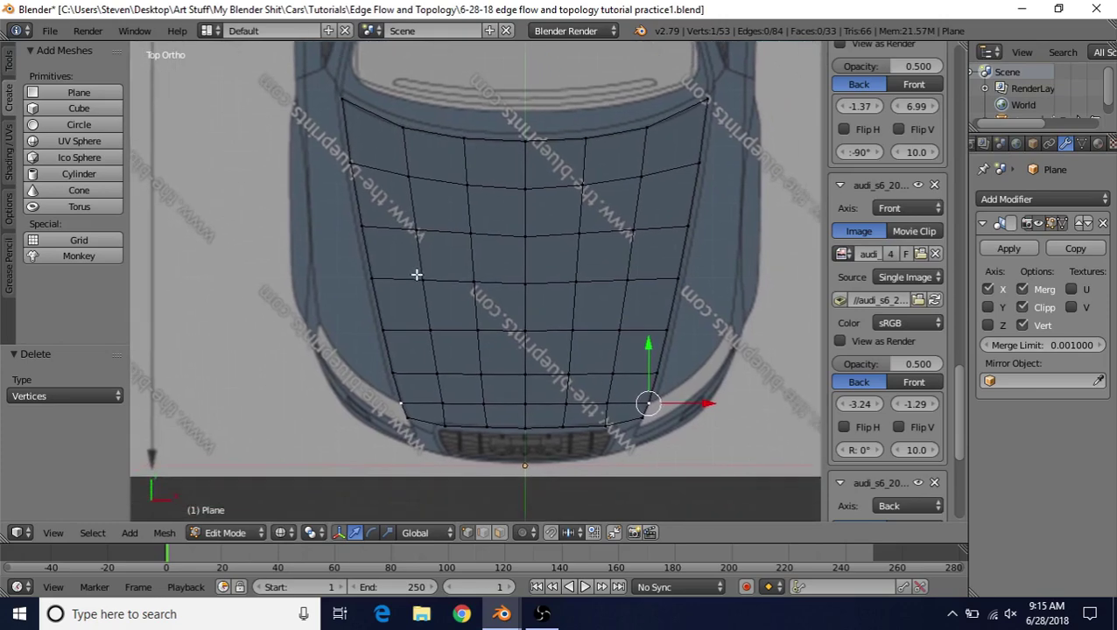
Select the crosswise edge loop just ahead of the hood's rear edge and dissolve its edges
middle_click_drag(374, 204, 334, 279, "shift")
right_click(378, 236, "alt")
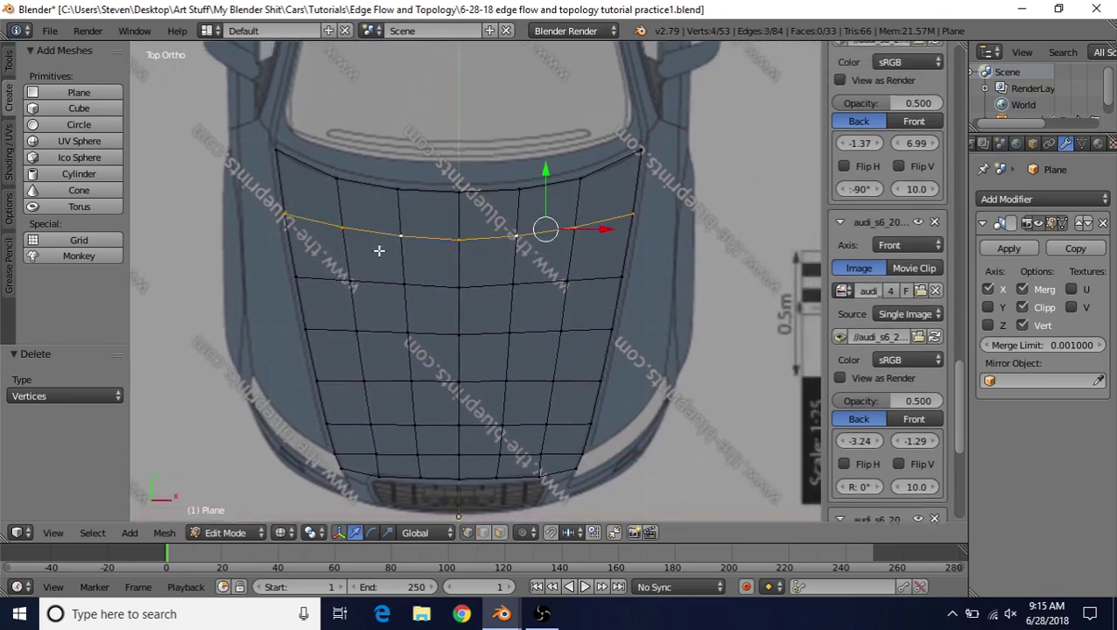
key("x")
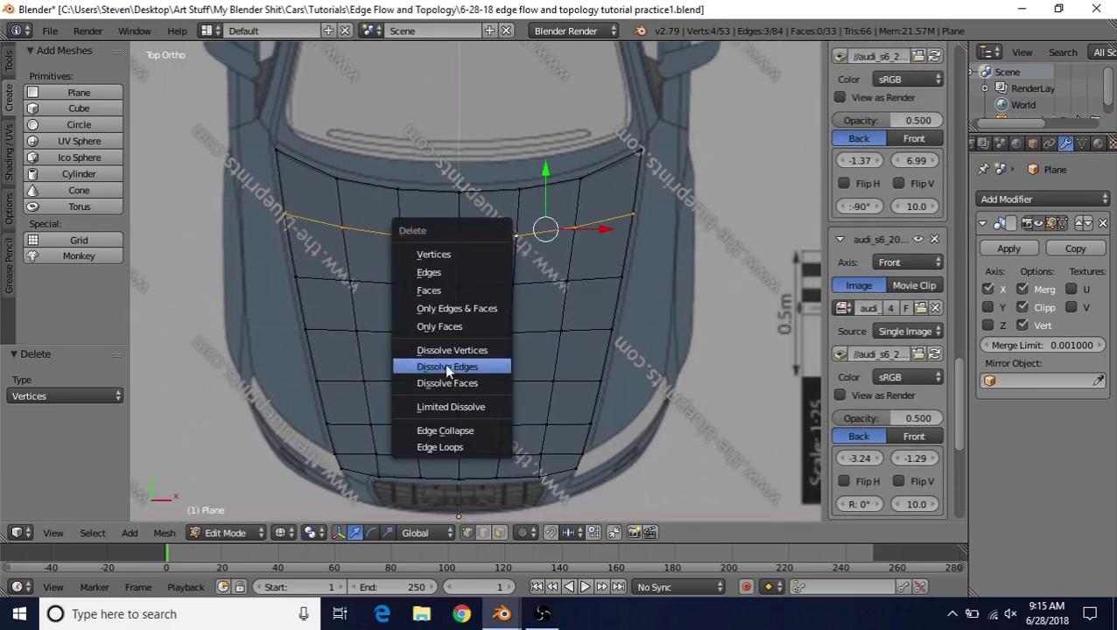
left_click(447, 366)
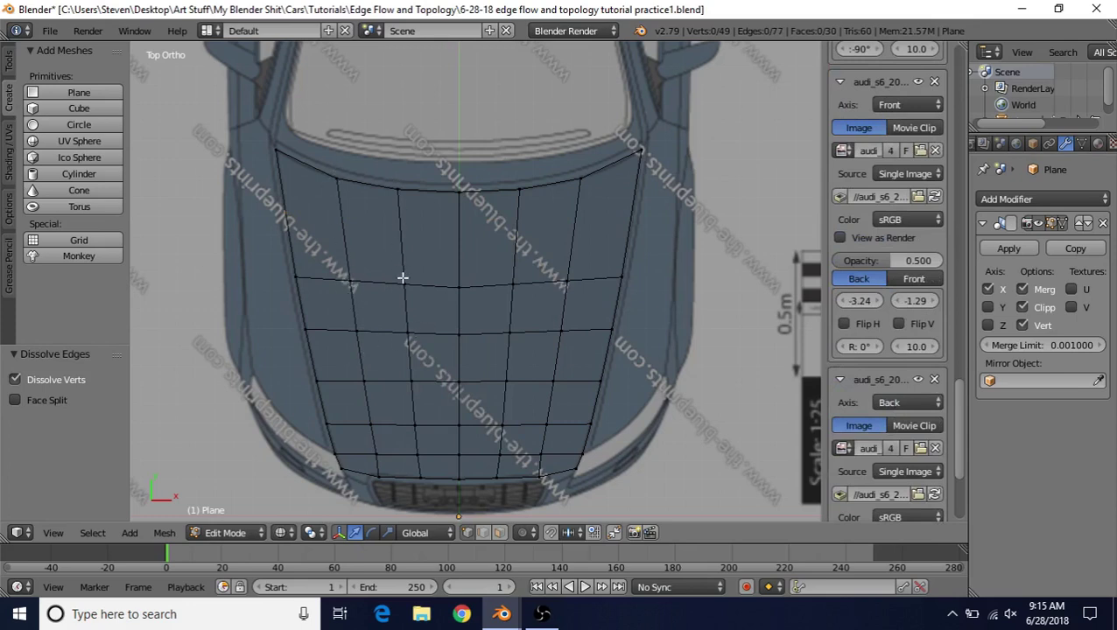
Try a loop cut across the hood's widened rear row, restore the original edge loop and deselect everything
key("ctrl+r")
left_click(395, 250)
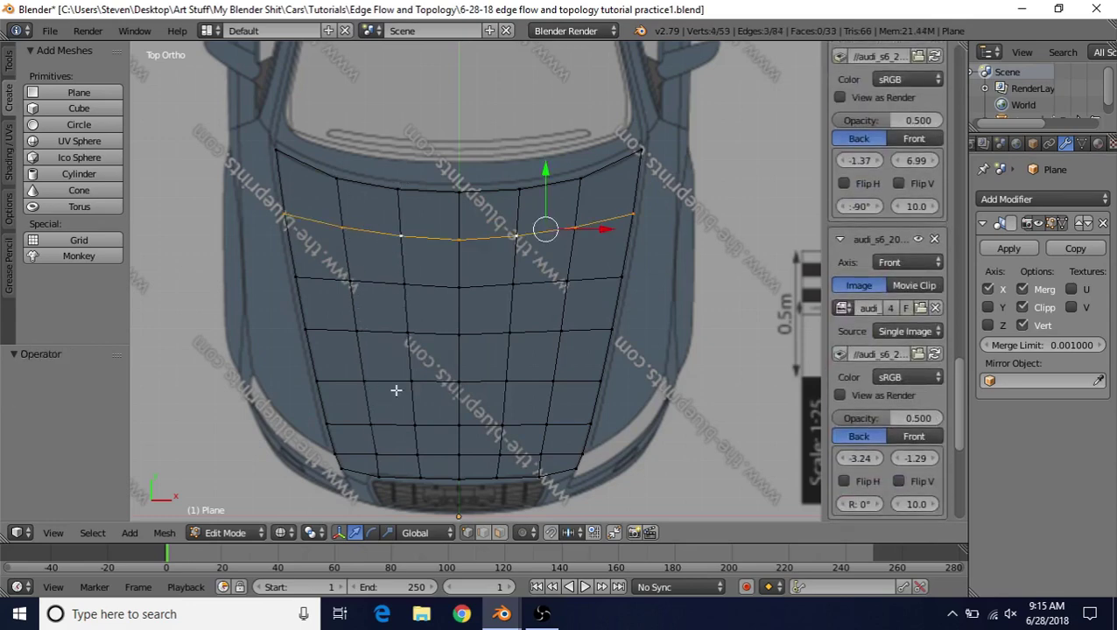
middle_click_drag(395, 391, 498, 246, "shift")
key("a")
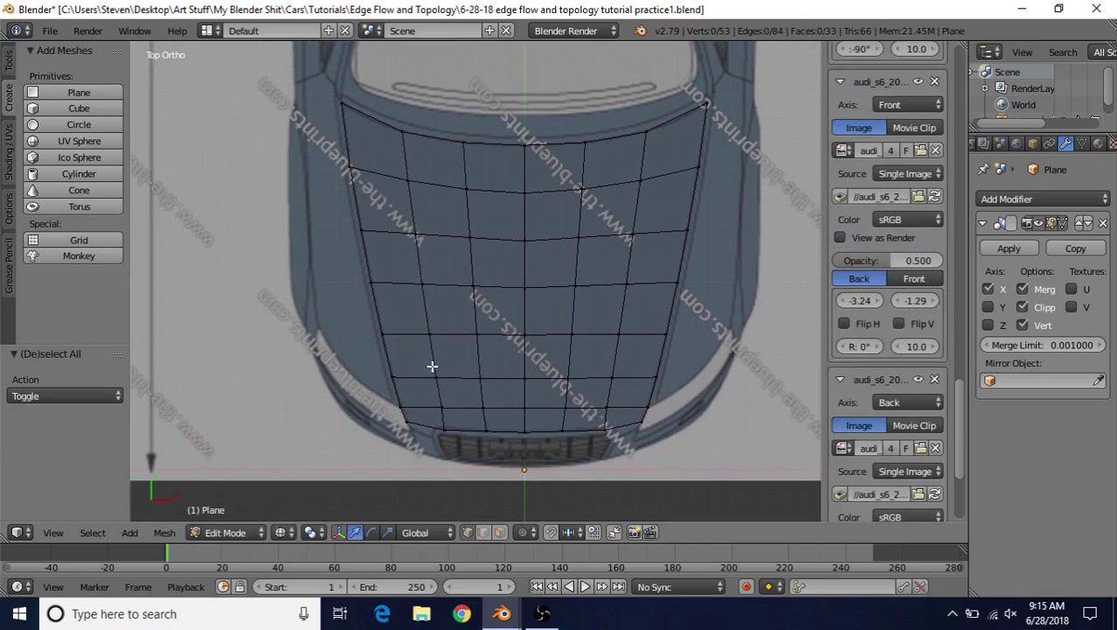
Add a new plane at the 3D cursor to the mesh holding the roof and hood
middle_click_drag(483, 355, 522, 350, "shift")
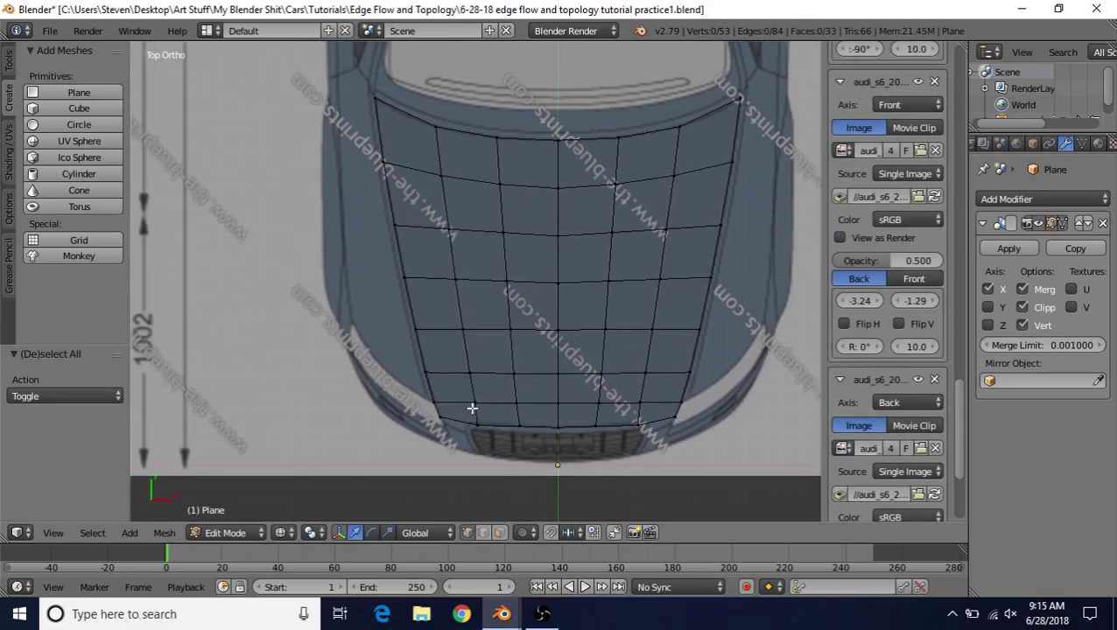
scroll(531, 401, "down", 2)
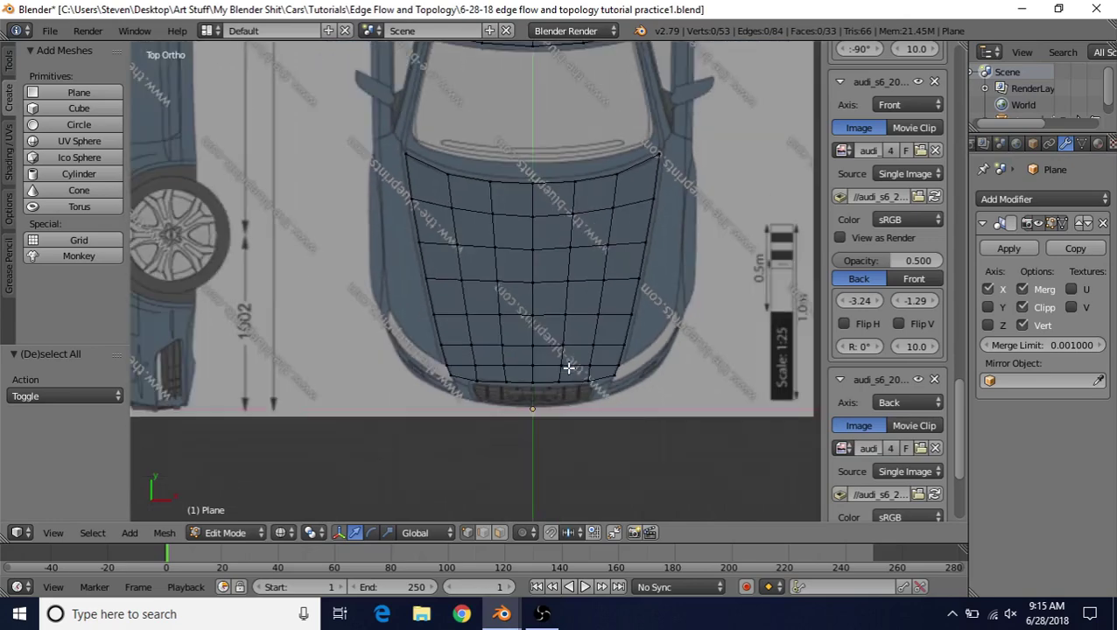
middle_click_drag(568, 368, 468, 306)
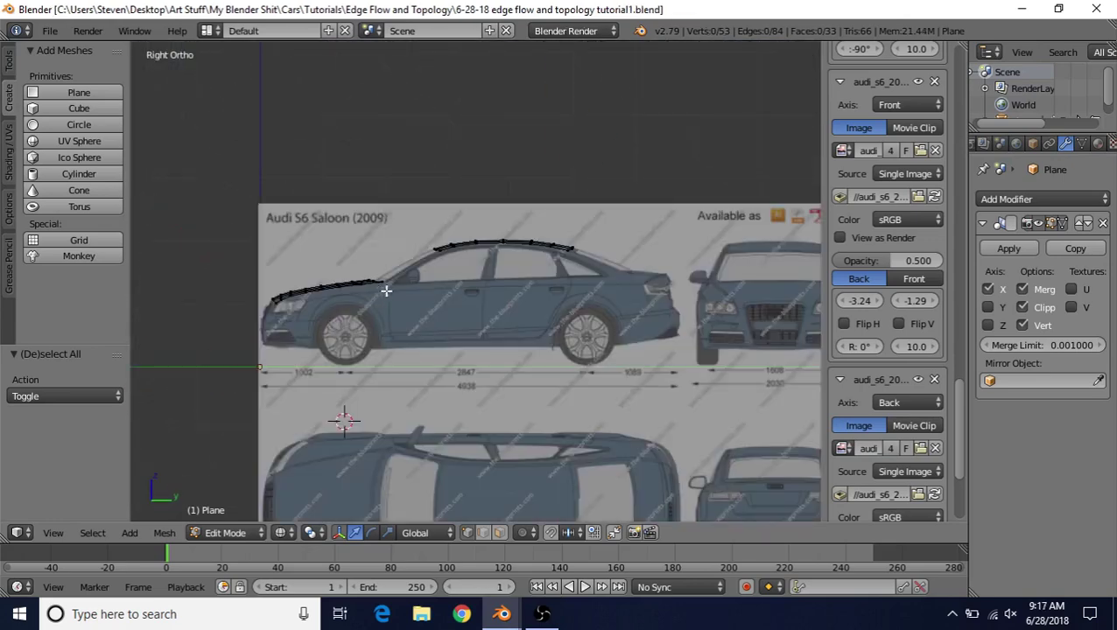
middle_click_drag(472, 302, 494, 315)
middle_click_drag(432, 393, 436, 399)
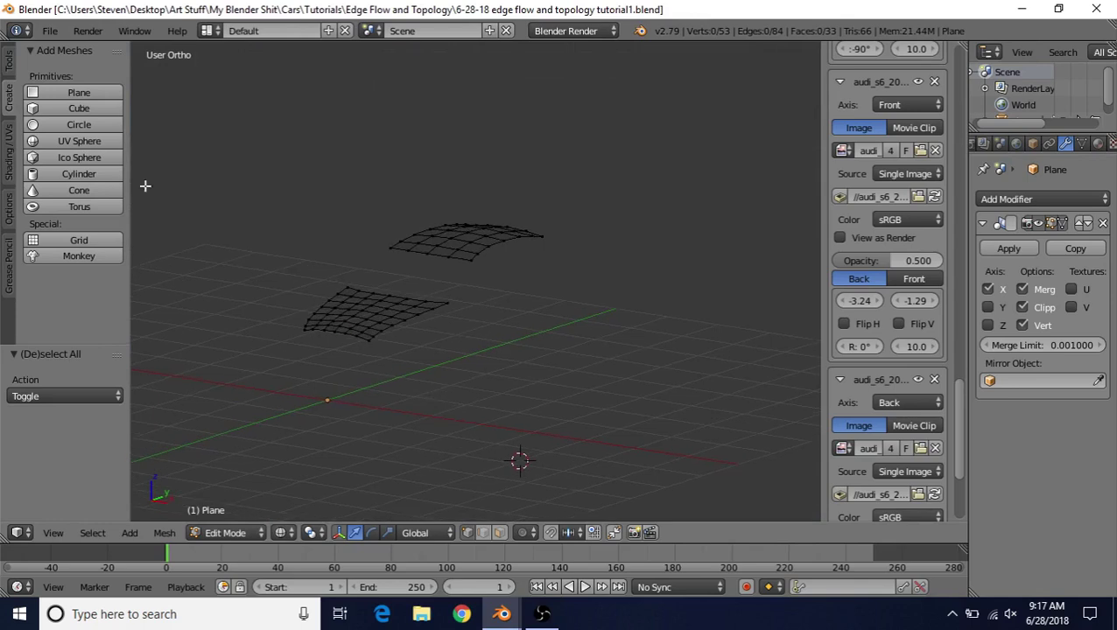
left_click(68, 93)
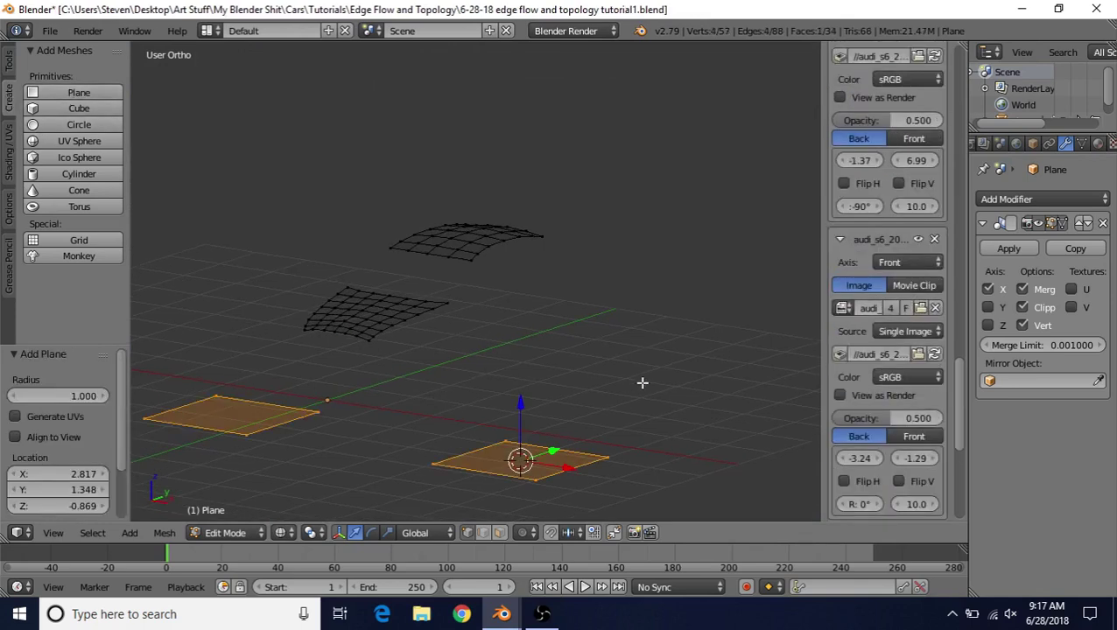
Rotate the new plane 90° about the Y axis and show it from the right side against the blueprint
type("ry90")
key("Return")
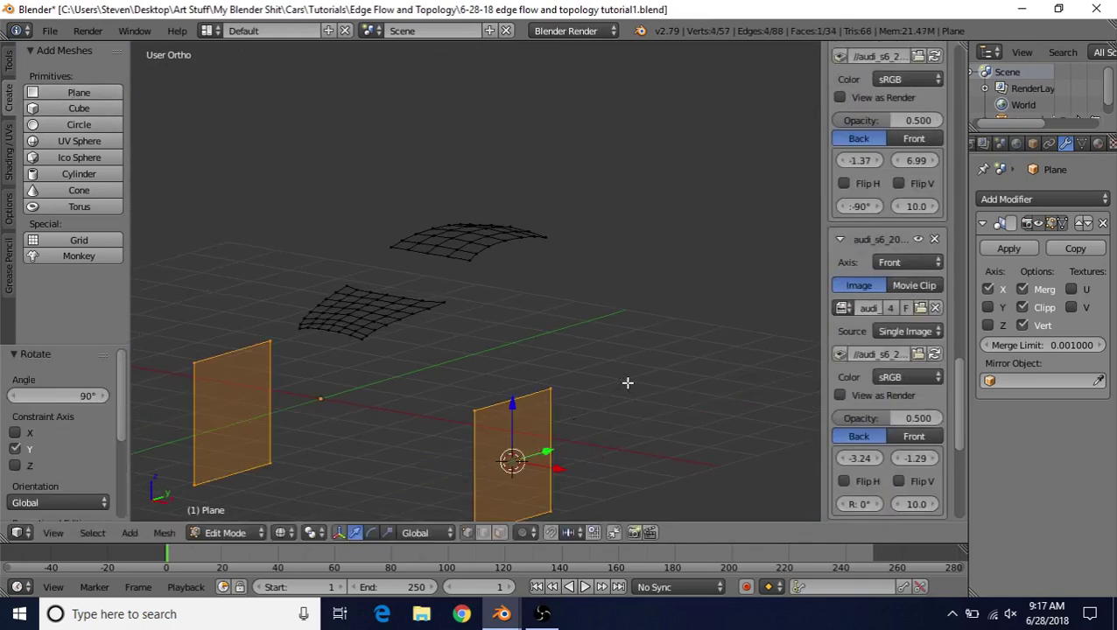
key("KP_3")
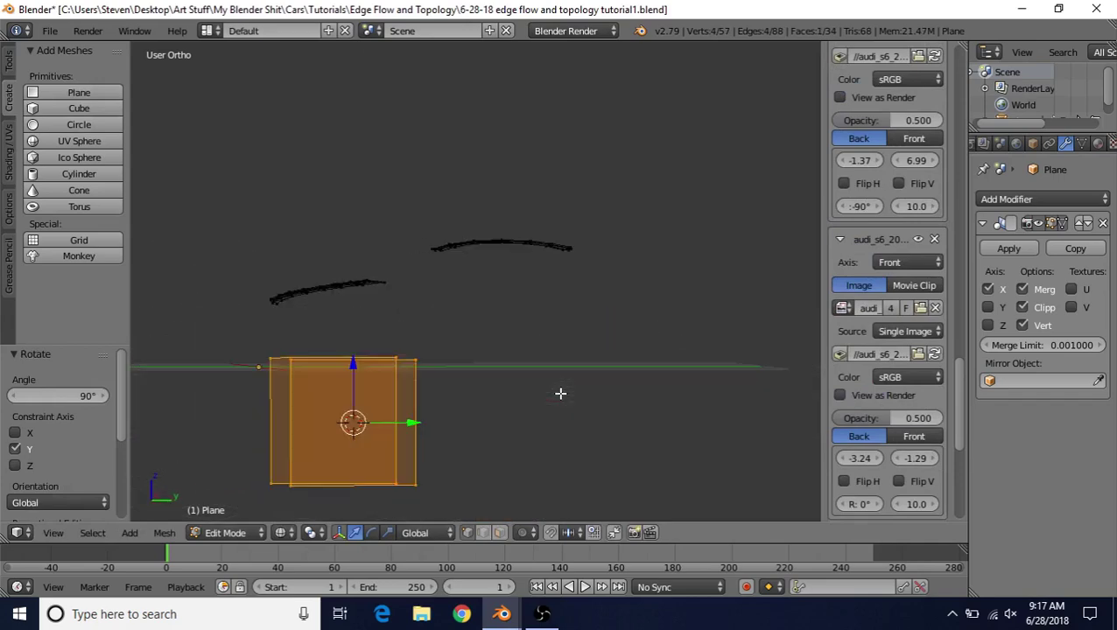
scroll(561, 393, "up", 2)
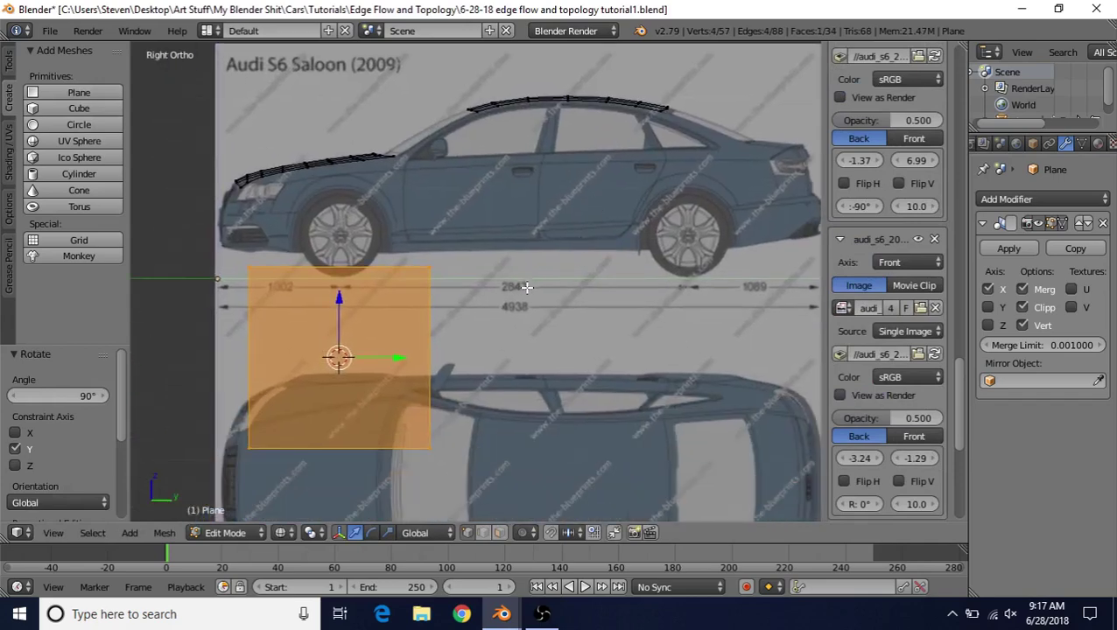
Move the plane up onto the front door area and scale it to 0.53 of its size
key("g")
left_click(626, 185)
key("s")
left_click(568, 170)
key("g")
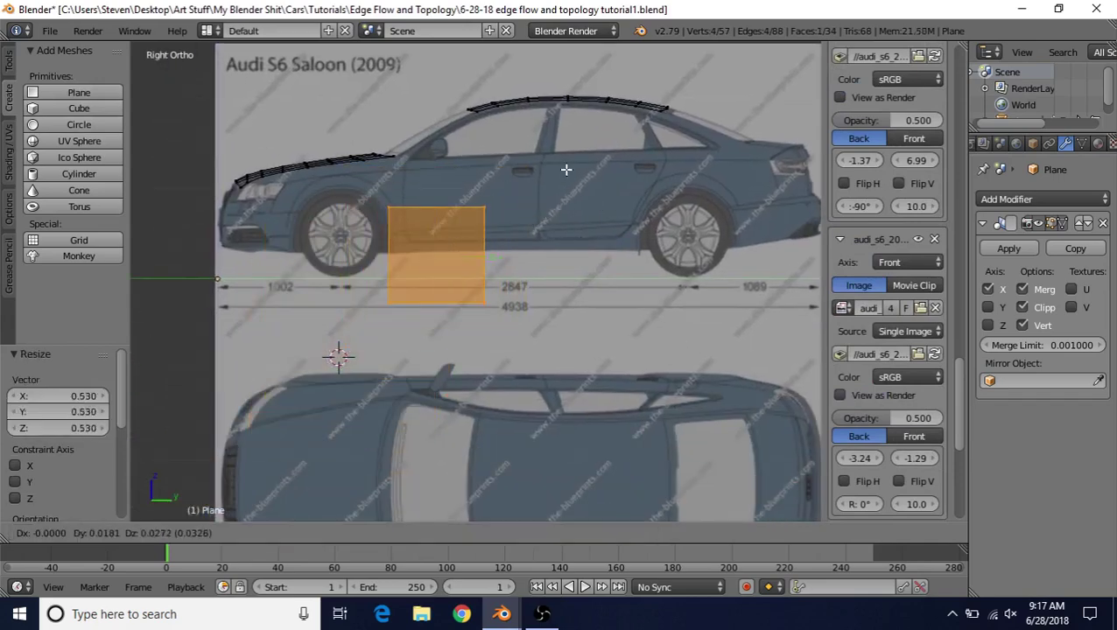
left_click(601, 167)
Reposition the whole plane so its upper front corner sits on the front door's front edge, below the mirror
scroll(569, 280, "up", 4)
key("g")
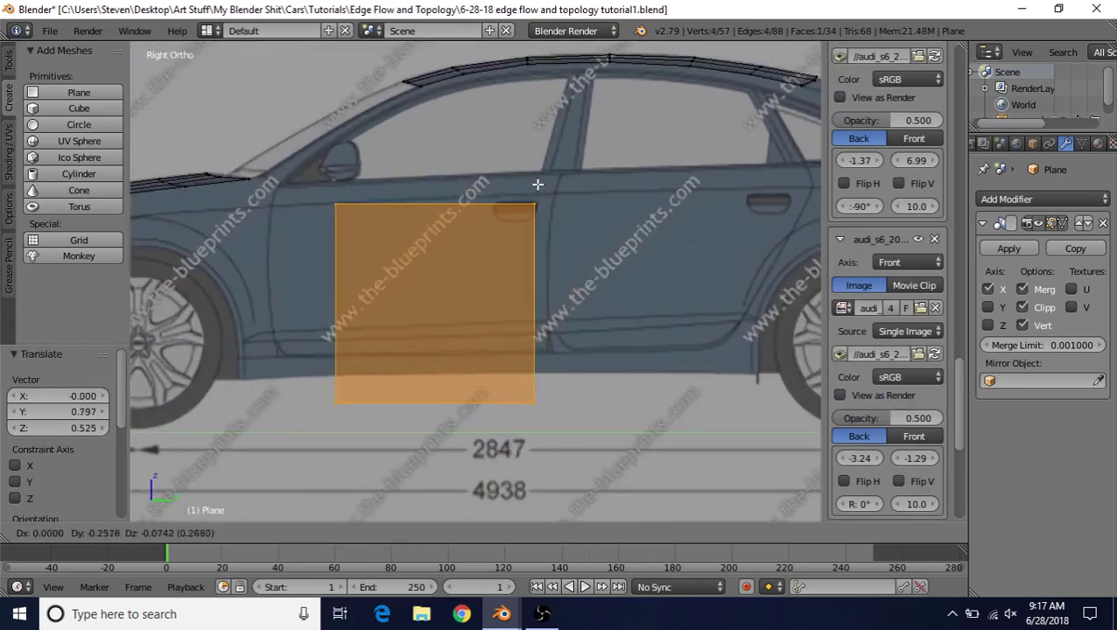
left_click(490, 168)
key("g")
left_click(484, 166)
key("ctrl+l")
key("g")
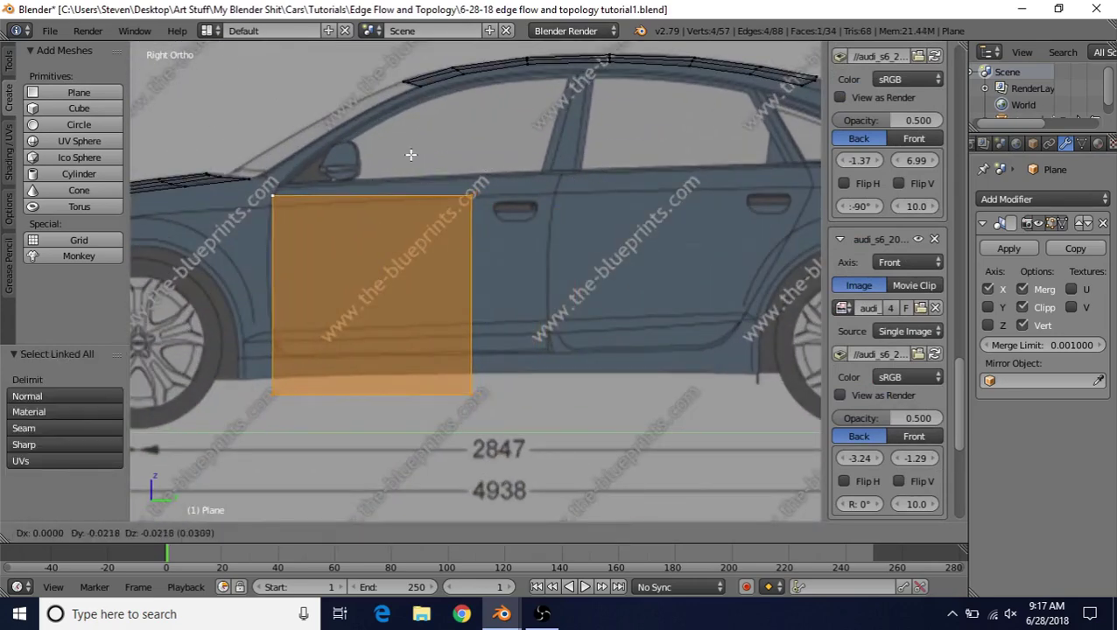
left_click(411, 164)
Move the other three corner vertices to the rear door's upper rear edge and the doors' lower front and rear corners
right_click(469, 208)
key("g")
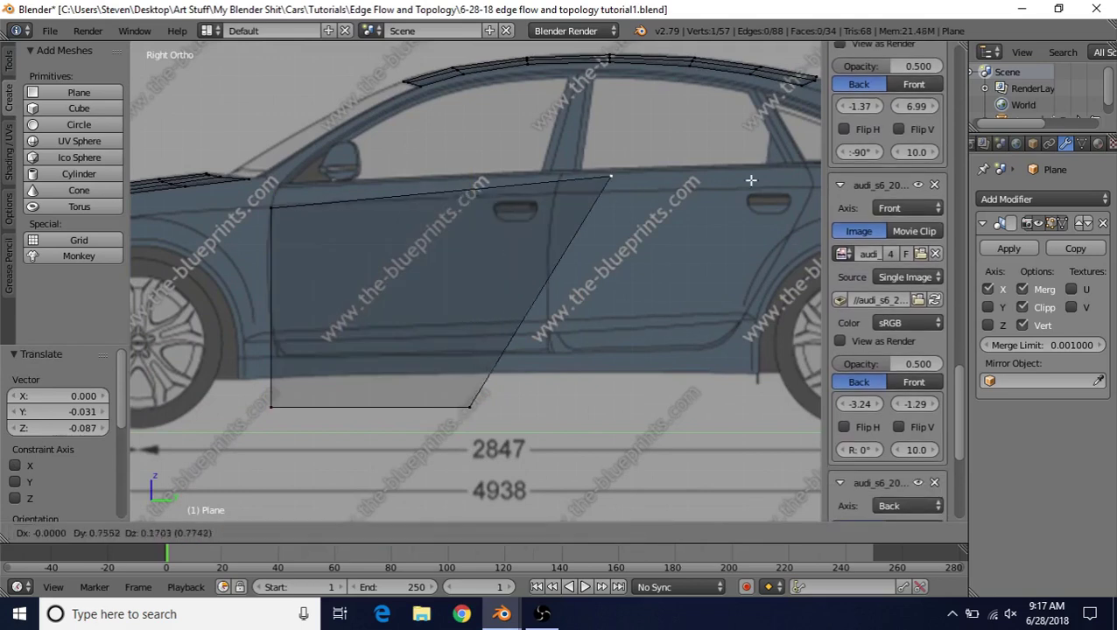
left_click(229, 195)
right_click(271, 406)
key("g")
left_click(274, 302)
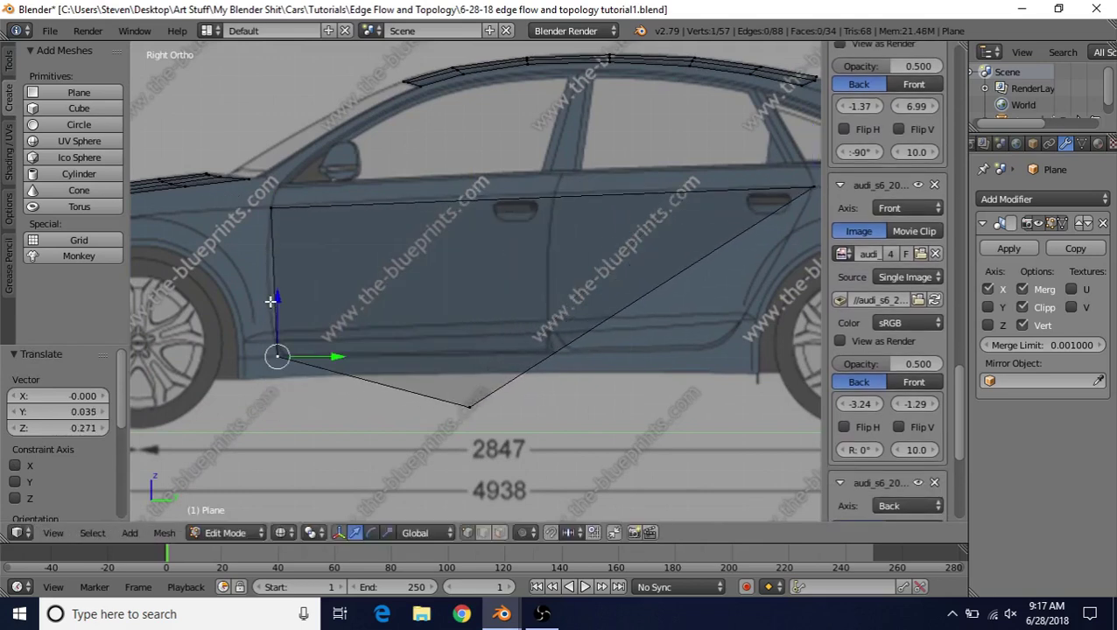
right_click(469, 406)
key("g")
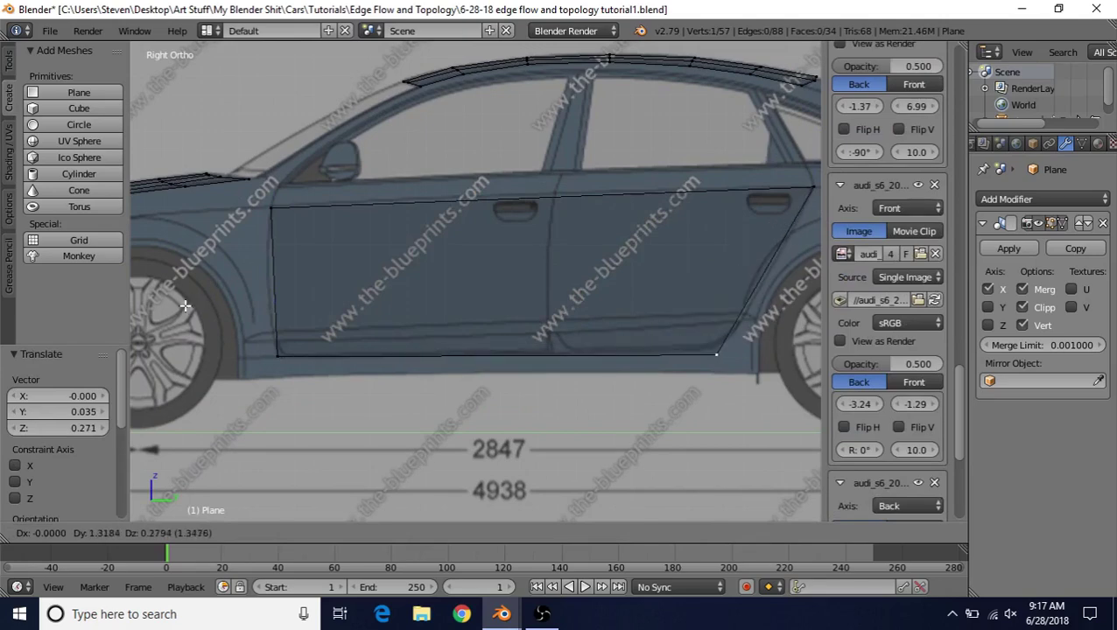
left_click(192, 295)
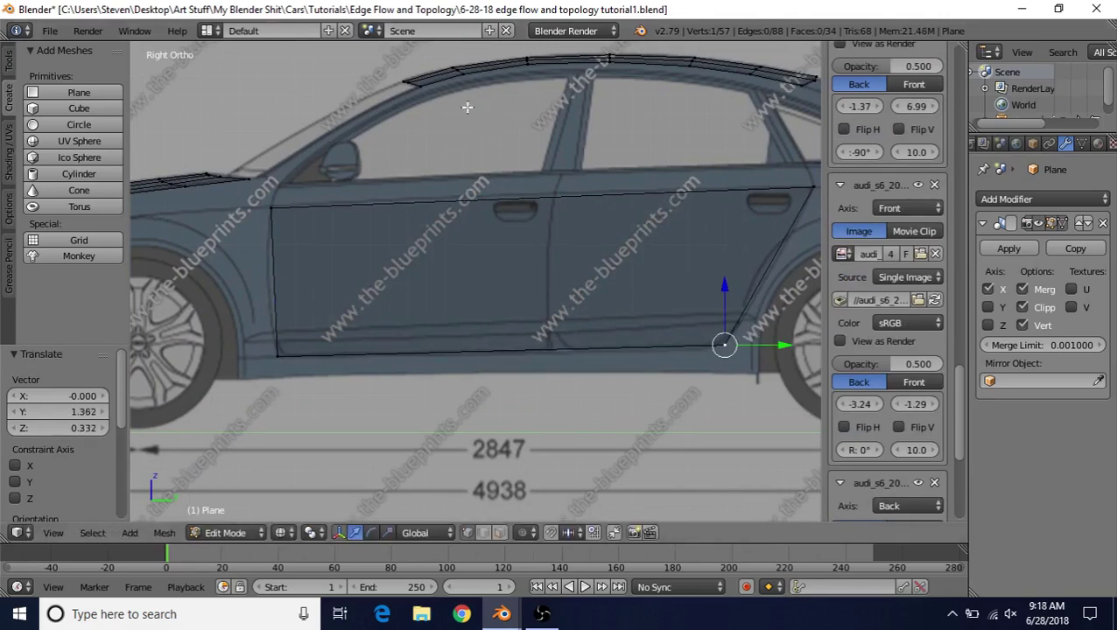
key("KP_7")
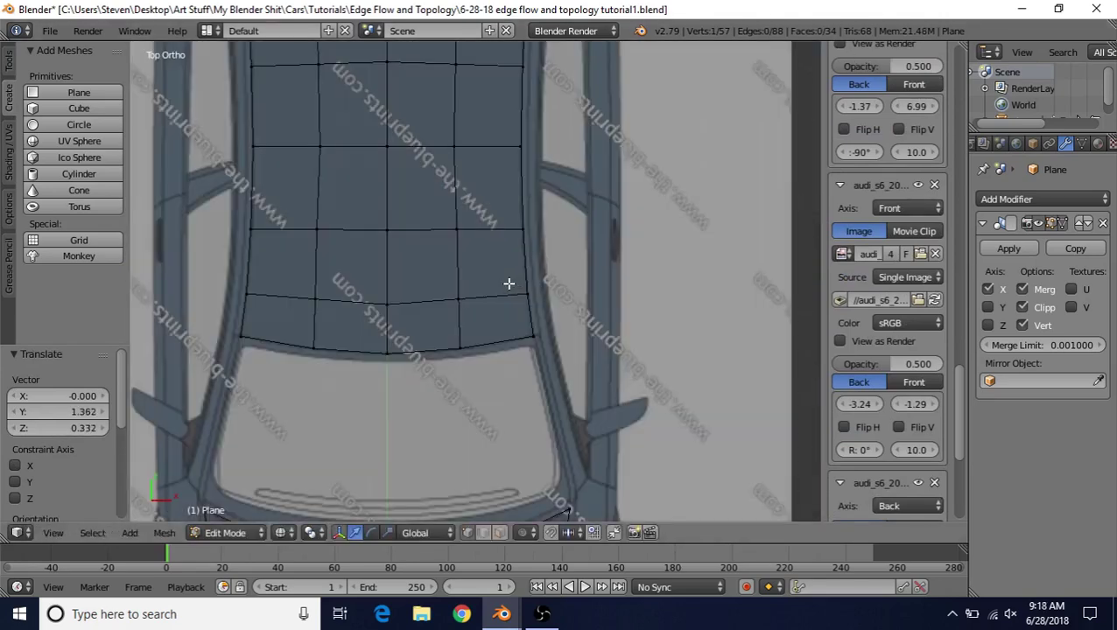
scroll(509, 284, "down", 2)
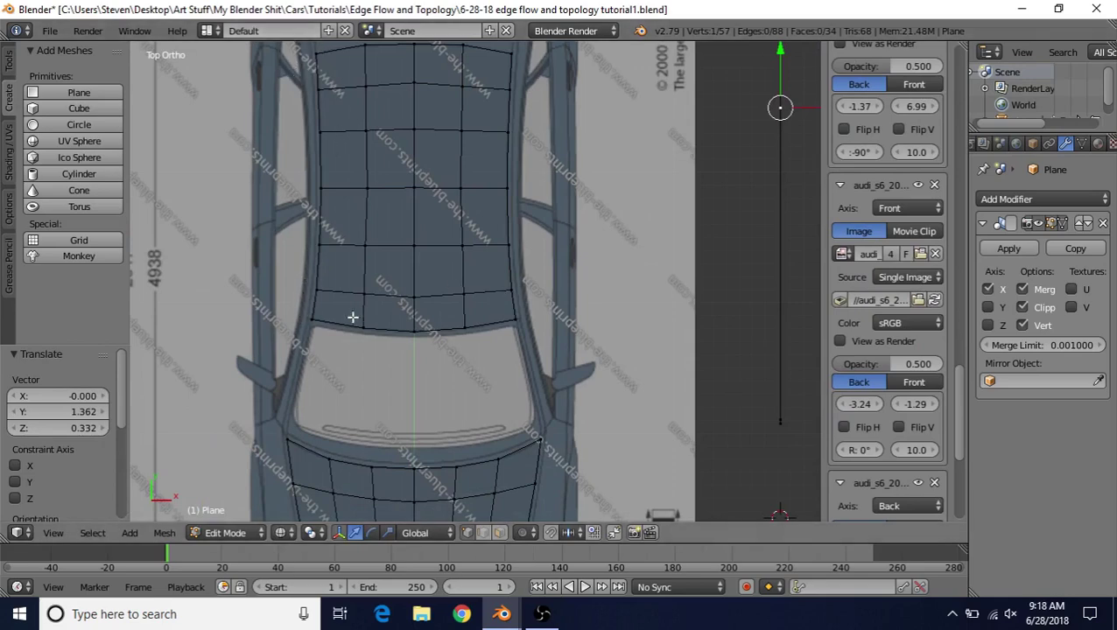
key("KP_3")
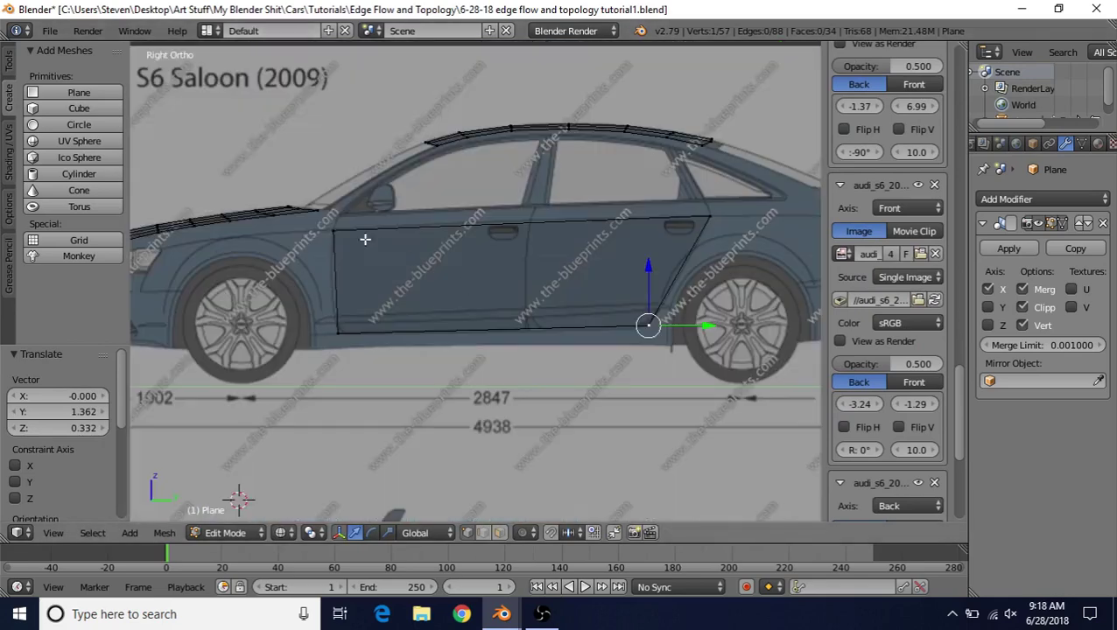
Add three evenly spaced vertical loop cuts across the door panel without sliding them
scroll(556, 374, "up", 3)
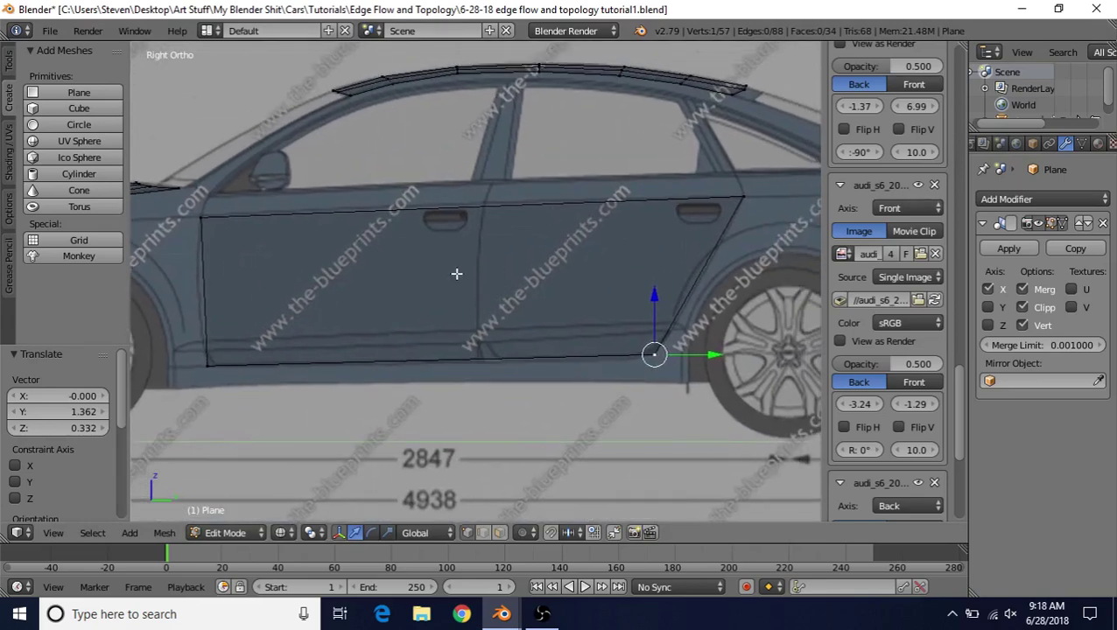
key("ctrl+r")
scroll(403, 219, "up", 2)
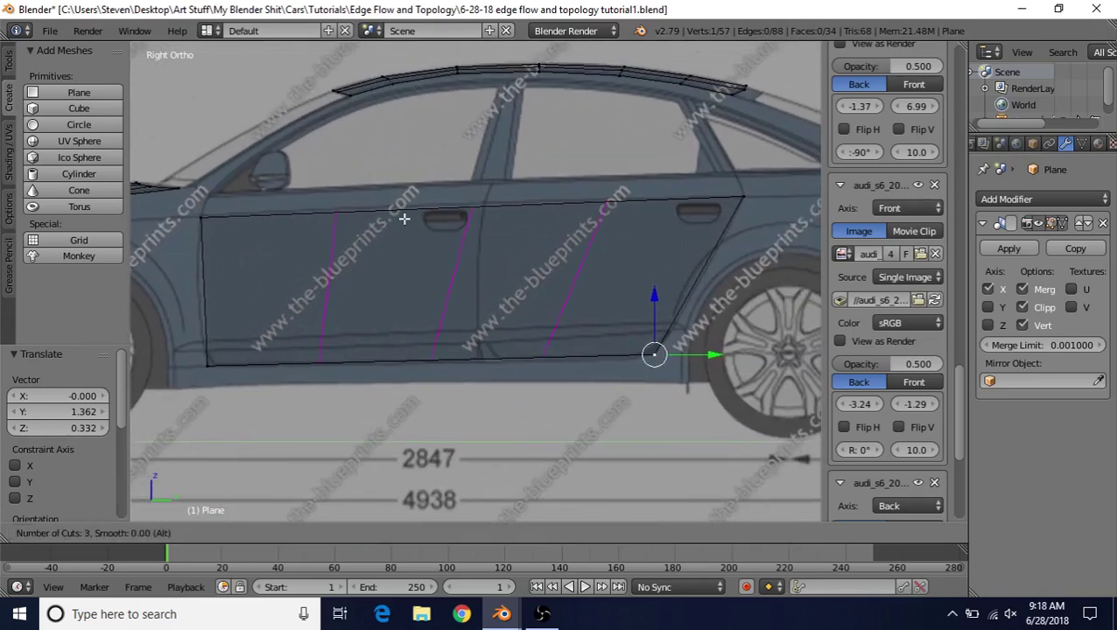
left_click(403, 219)
right_click(403, 219)
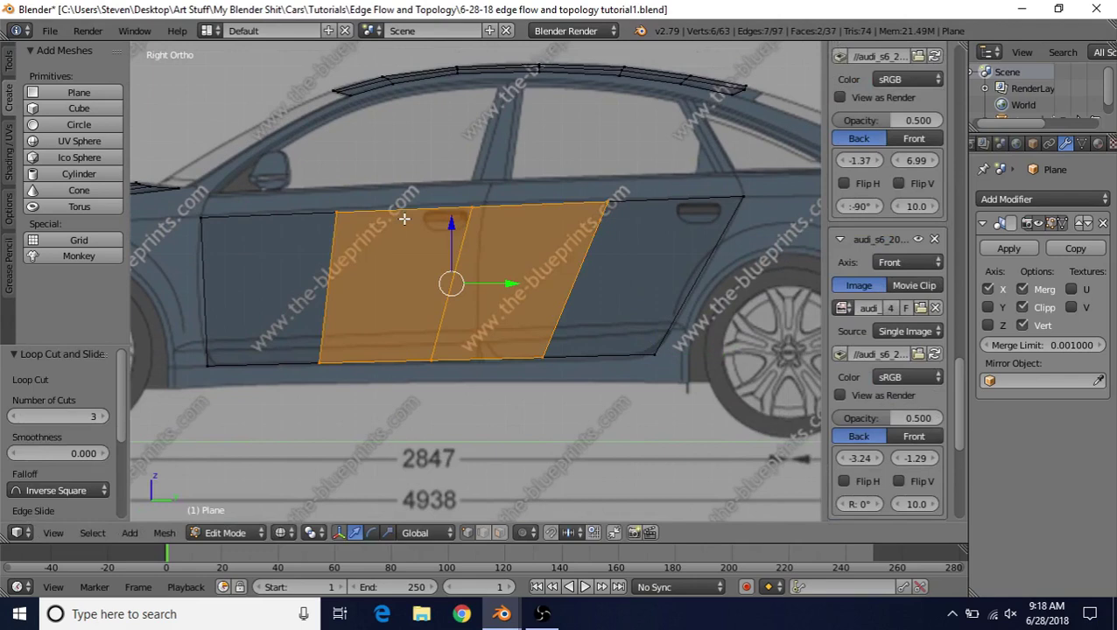
Examine the spacing between neighbouring vertices along the door panel's lower edge
right_click(236, 371)
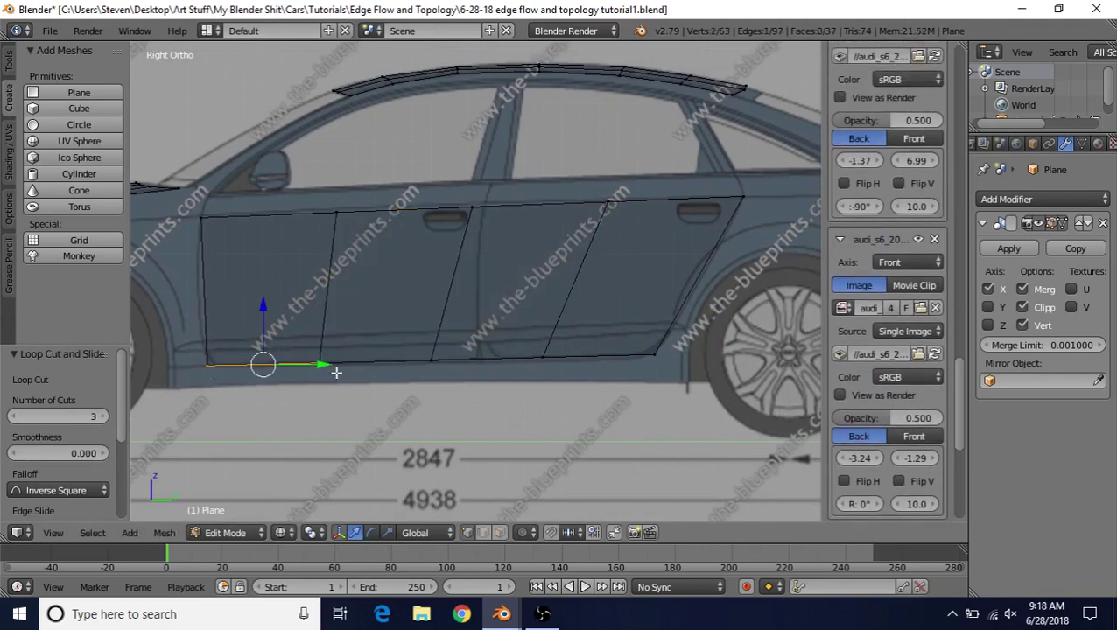
right_click(322, 366)
right_click(433, 360, "shift")
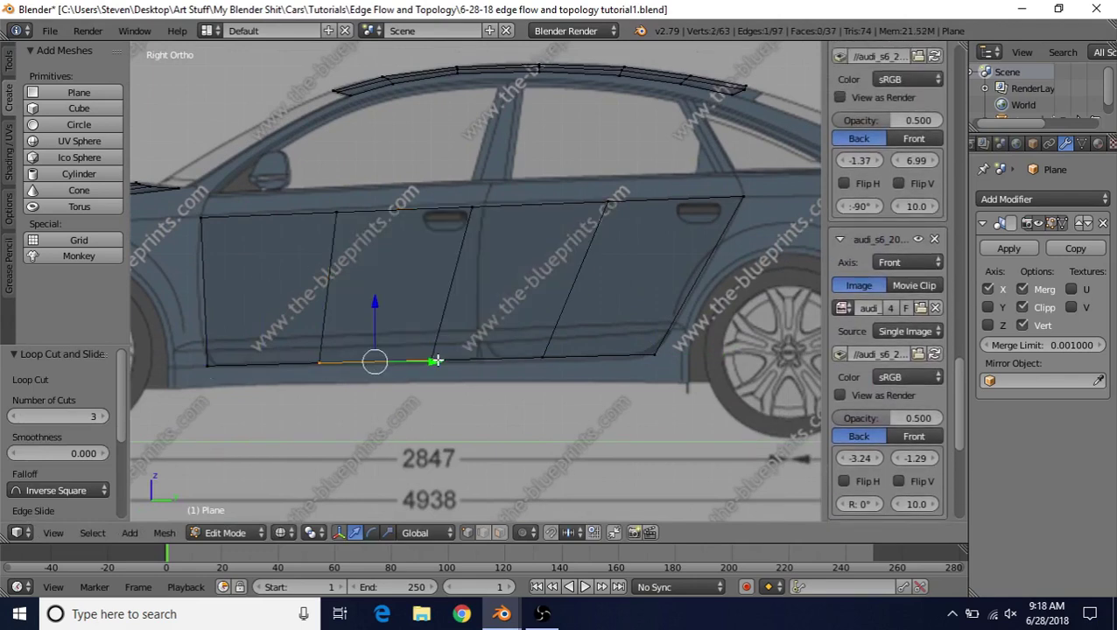
right_click(543, 357)
right_click(656, 354, "shift")
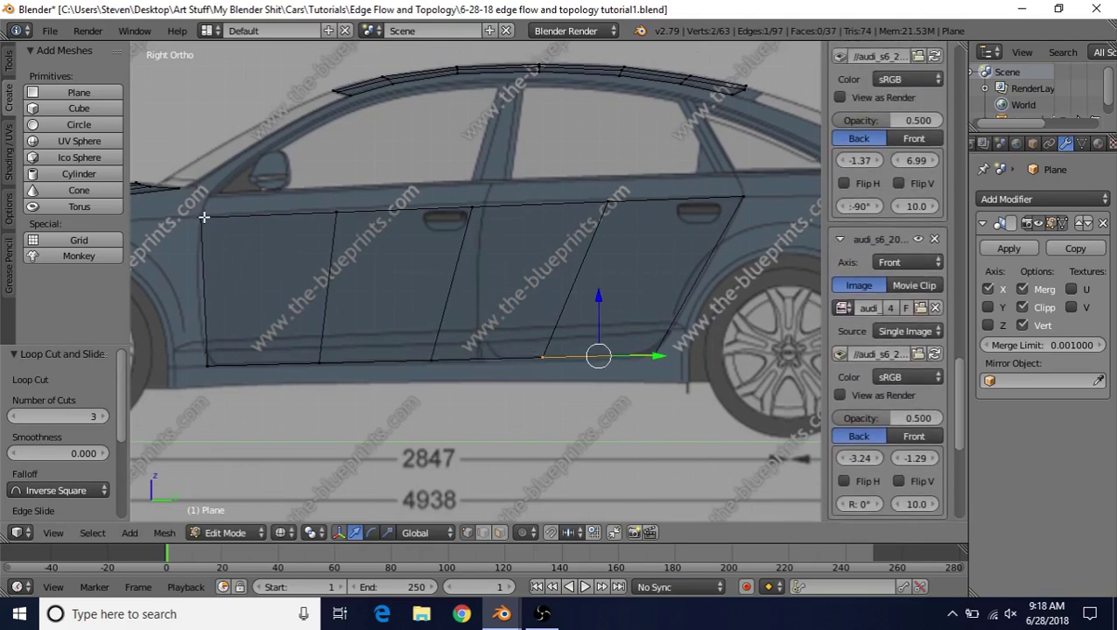
right_click(207, 364)
right_click(319, 362)
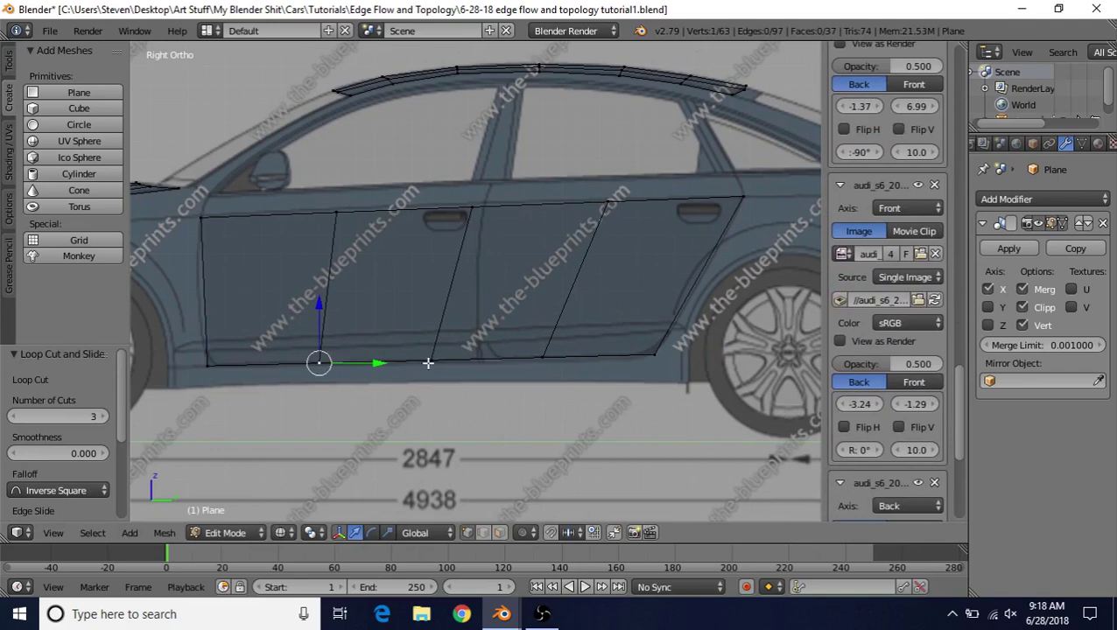
right_click(433, 360)
right_click(542, 357)
right_click(656, 354)
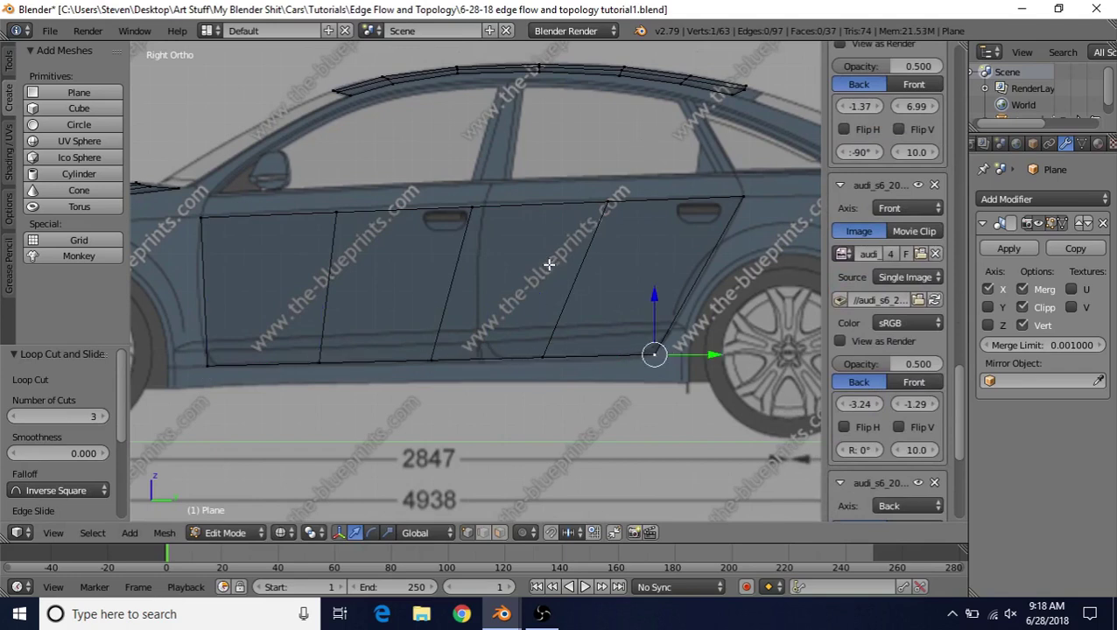
Compare the vertex spacing along the door panel's upper edge, and undo the recent selections
middle_click_drag(317, 228, 357, 214, "shift")
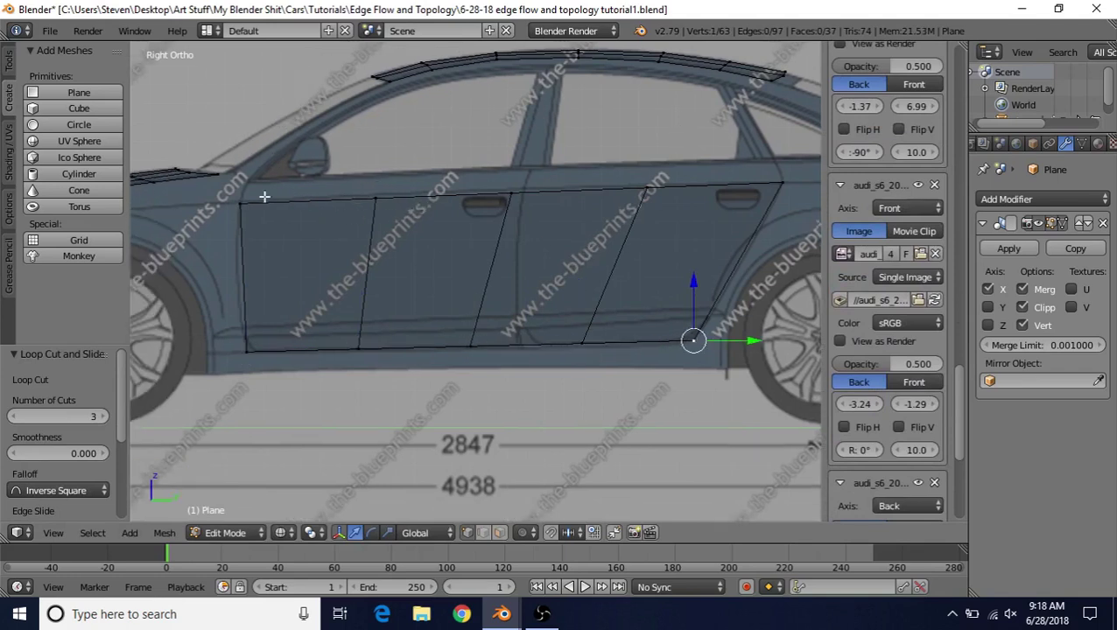
right_click(374, 198)
right_click(509, 194, "shift")
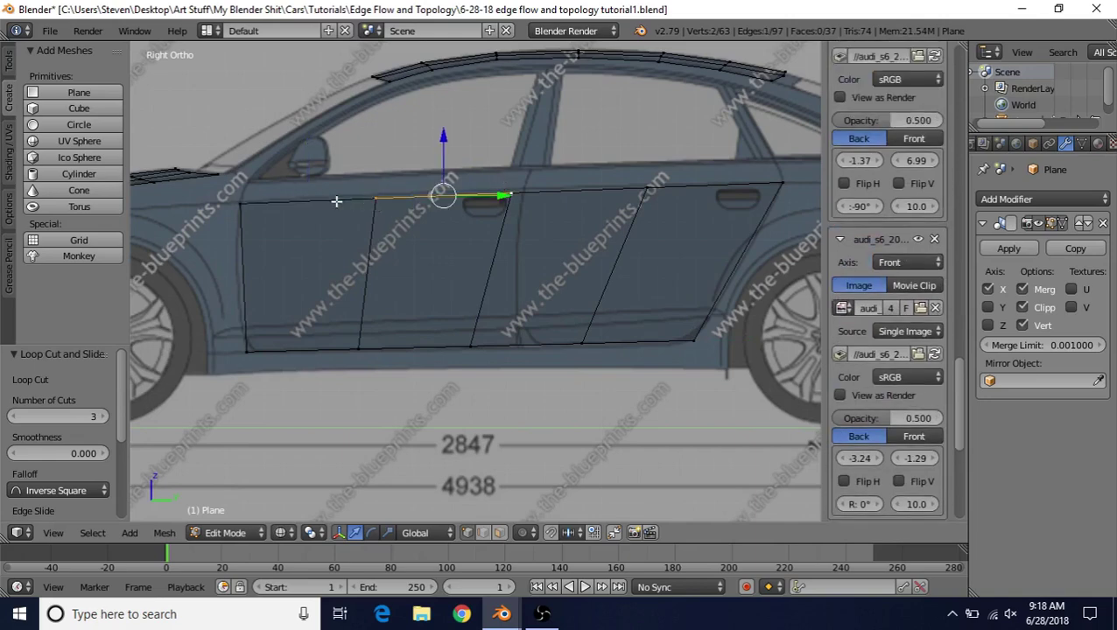
right_click(374, 198)
scroll(595, 290, "down", 2)
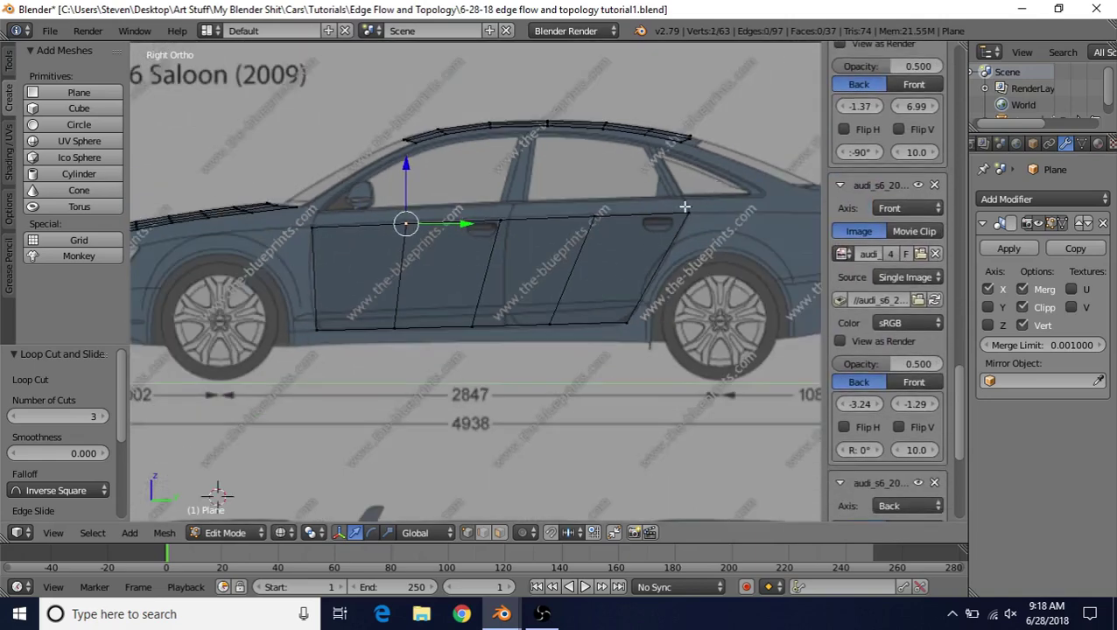
key("ctrl+z")
key("ctrl+z")
key("ctrl+z")
key("ctrl+z")
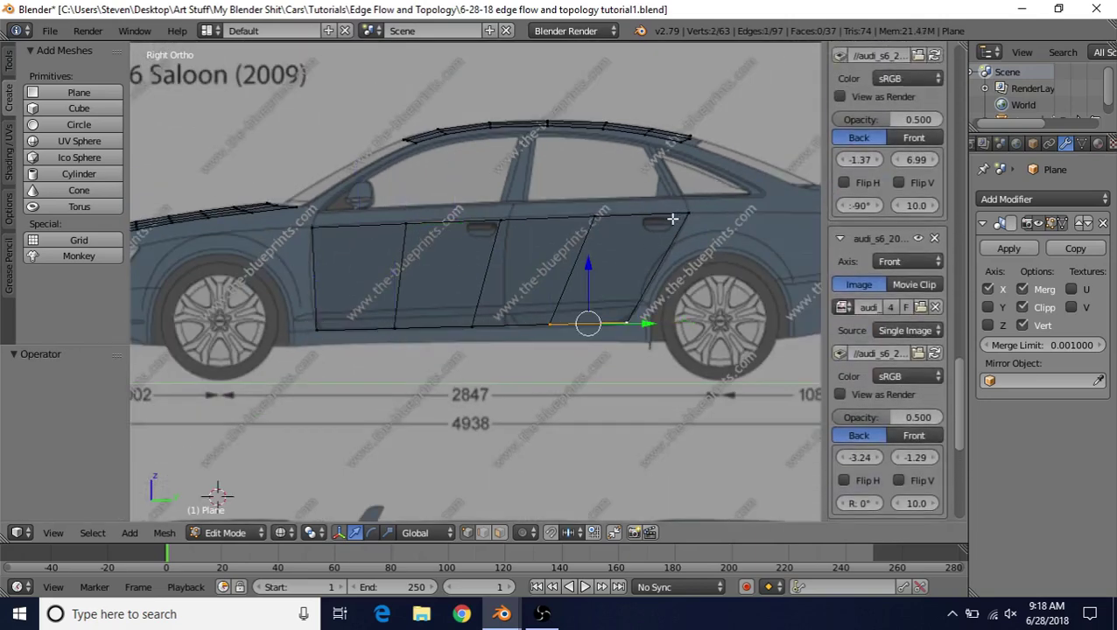
key("ctrl+z")
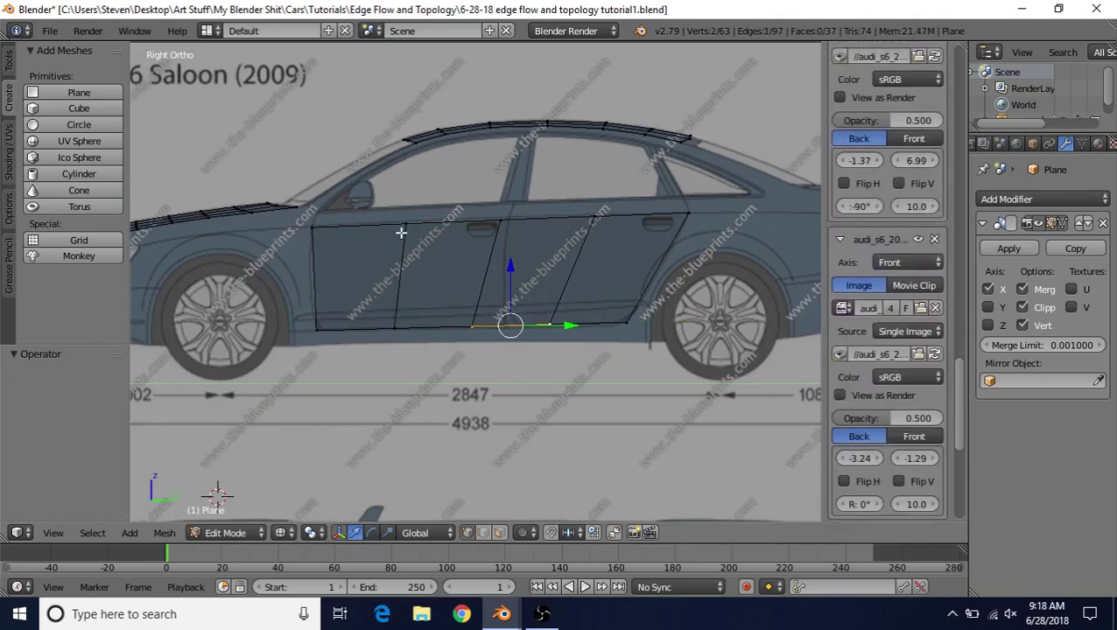
Raise the three inner vertices of the panel's upper edge along Z by 0.016, 0.026 and 0.010, from front to rear
right_click(401, 232)
scroll(401, 232, "up", 1)
left_click_drag(391, 175, 399, 170)
right_click(495, 189)
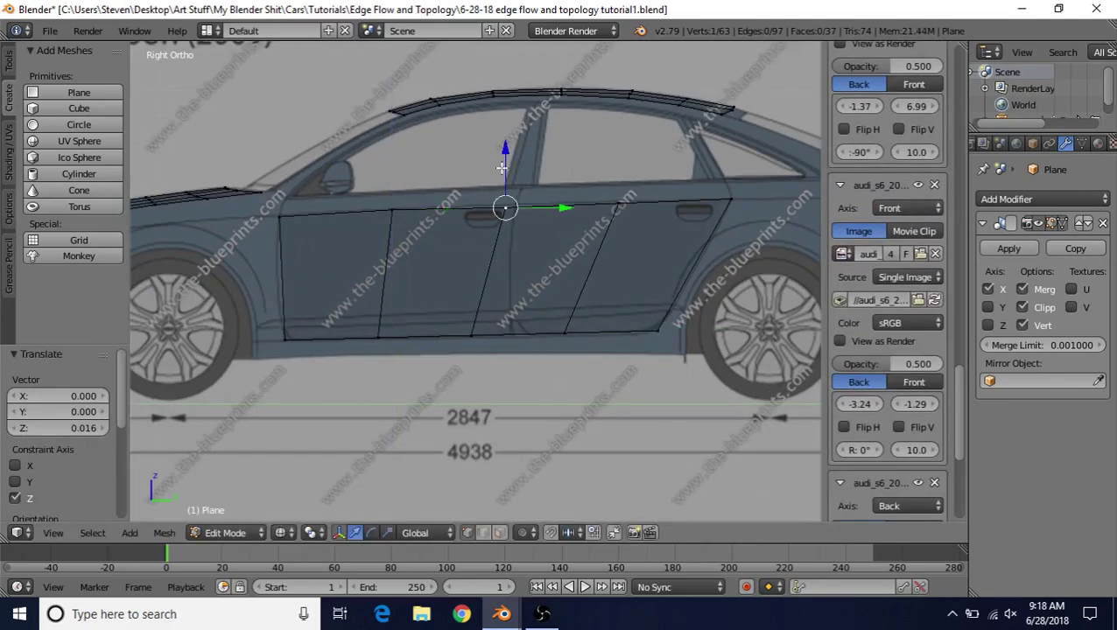
left_click_drag(500, 168, 506, 149)
right_click(623, 191)
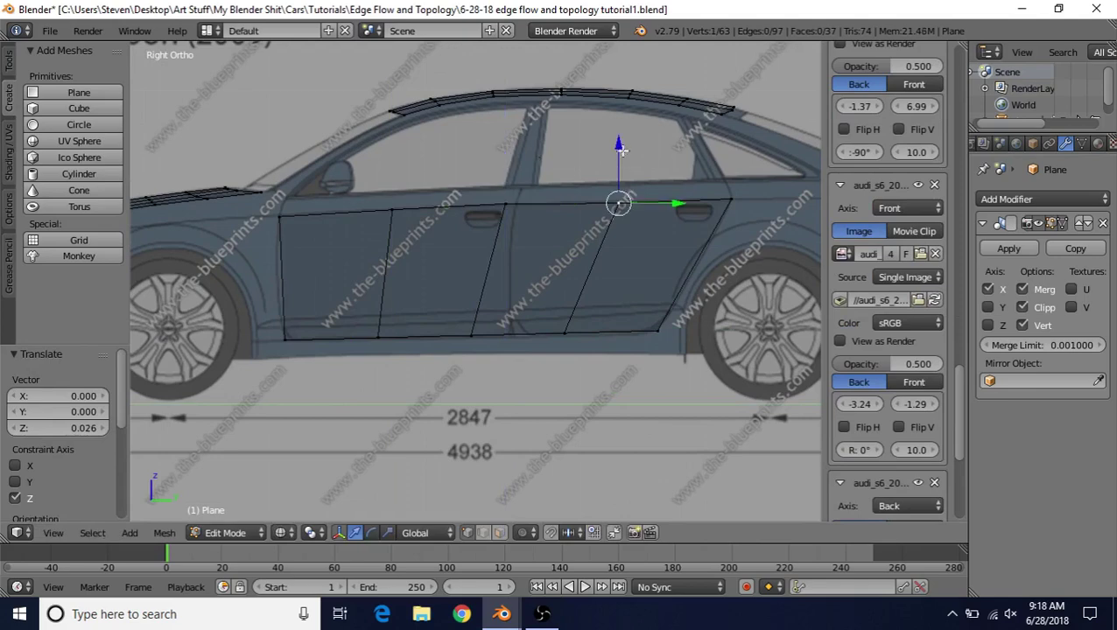
left_click_drag(621, 148, 615, 140)
Raise the door panel's upper front corner vertex by 0.012 along Z
scroll(595, 201, "up", 3)
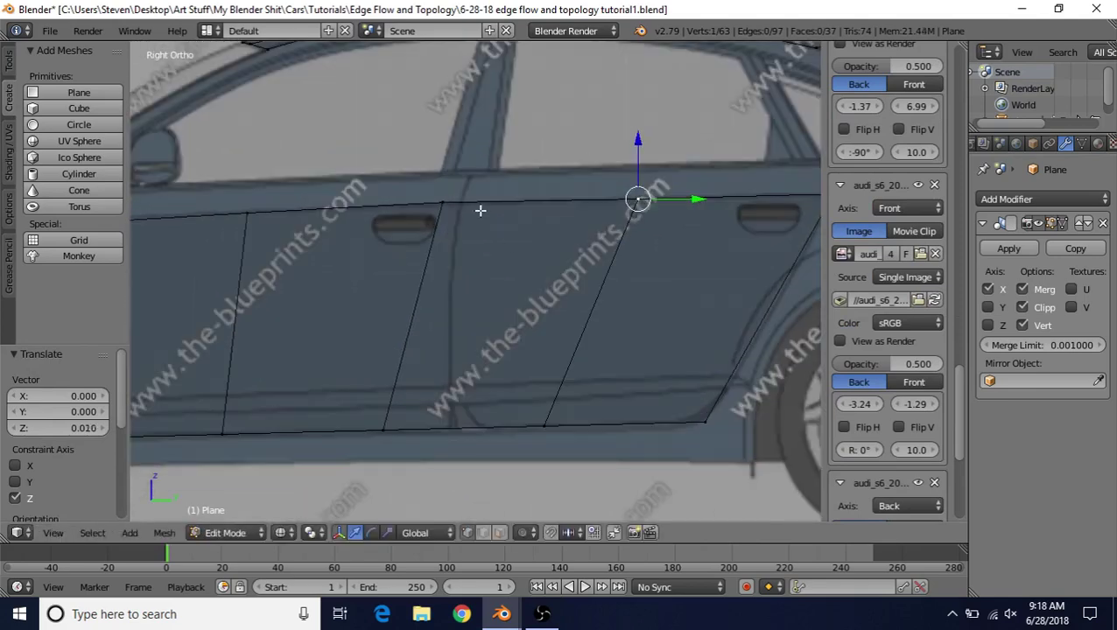
middle_click_drag(355, 222, 515, 226, "shift")
right_click(205, 230)
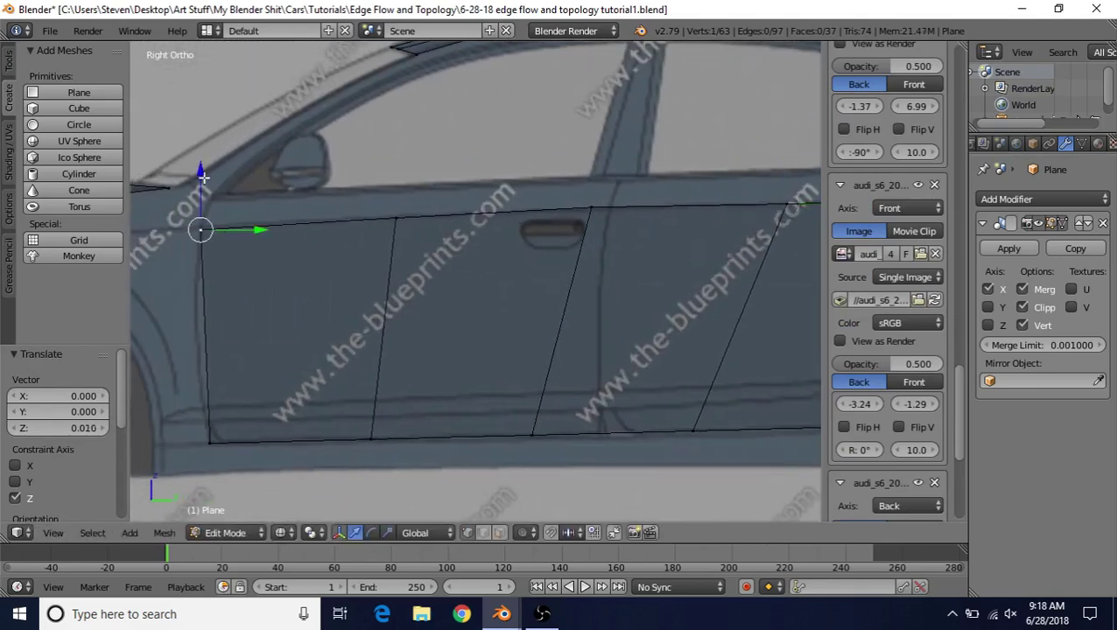
left_click_drag(200, 177, 200, 172)
Move the upper edge's middle vertex onto the gap between the doors and shift the vertex behind it about 0.039 rearward
middle_click_drag(570, 291, 439, 300, "shift")
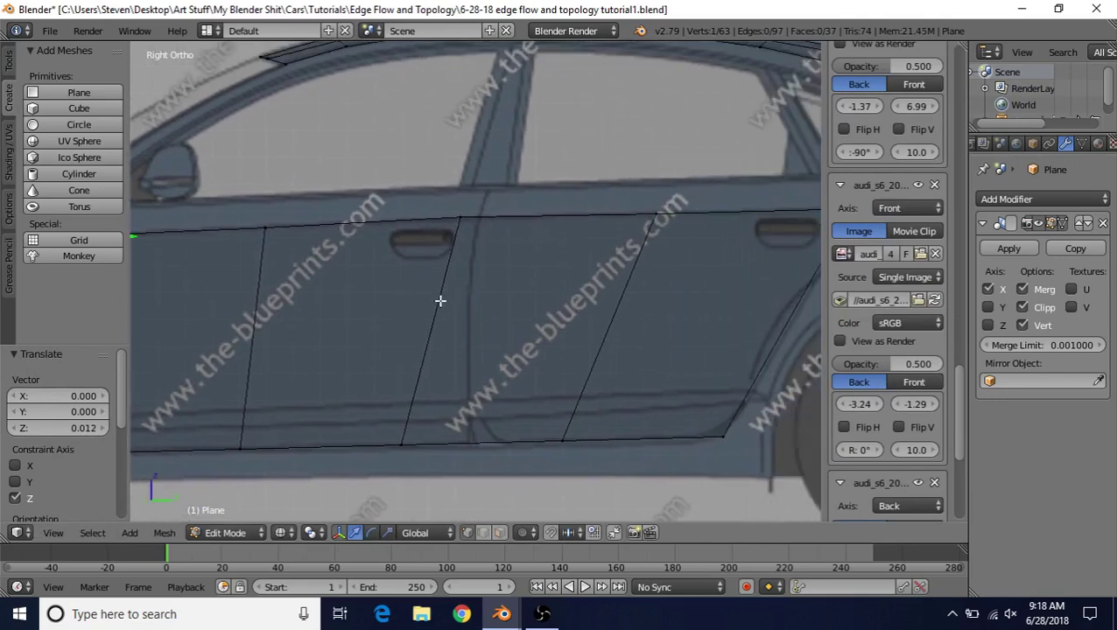
right_click(464, 224)
key("g")
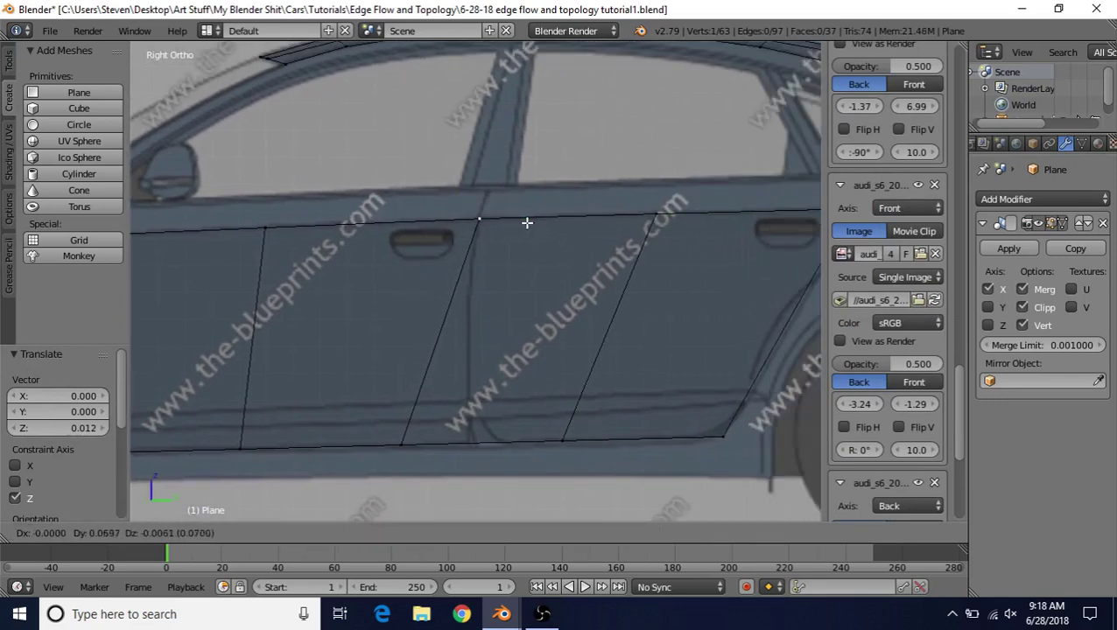
left_click(527, 222)
scroll(526, 253, "down", 6, "ctrl")
right_click(497, 217)
key("g")
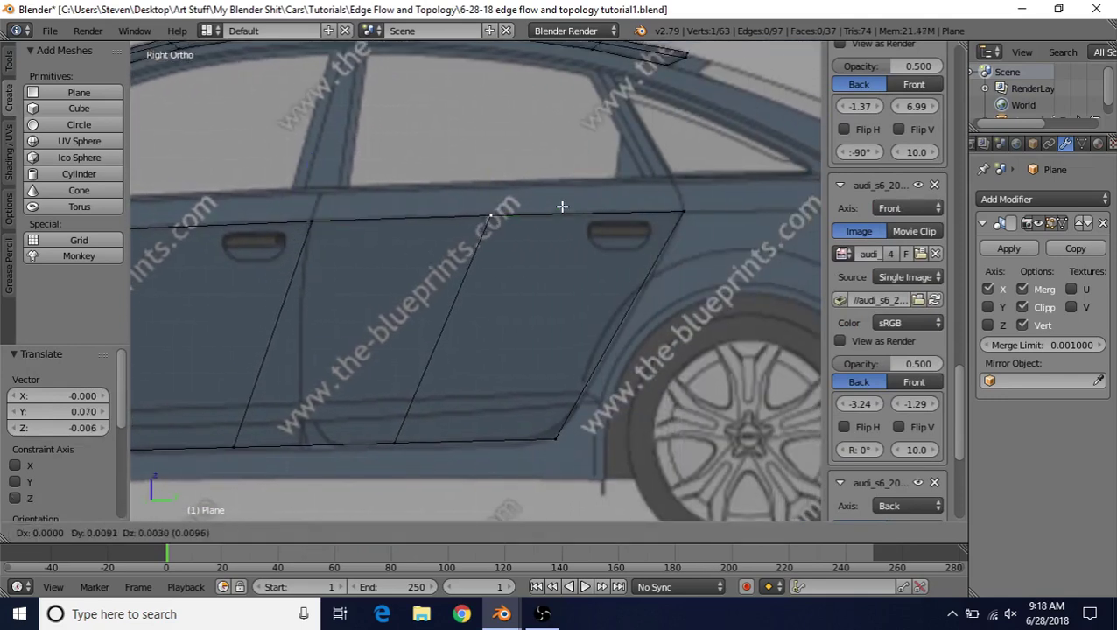
left_click(569, 206)
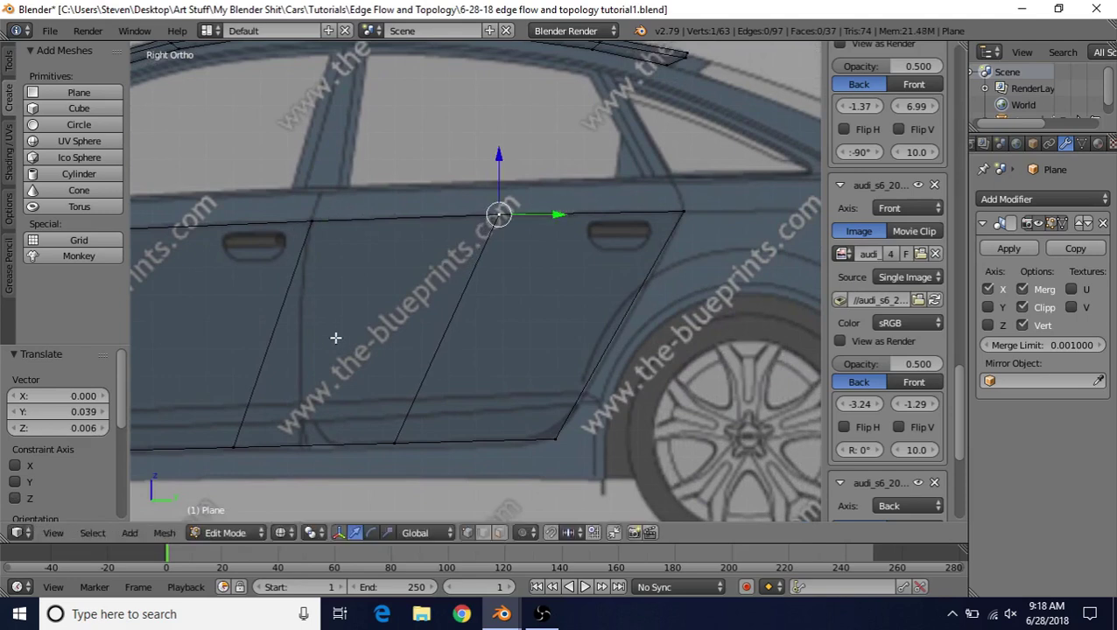
Move the lower edge's middle vertex 0.249 rearward onto the door gap and the vertex behind it 0.127 rearward
middle_click_drag(279, 432, 459, 344, "shift")
right_click(459, 344)
key("g")
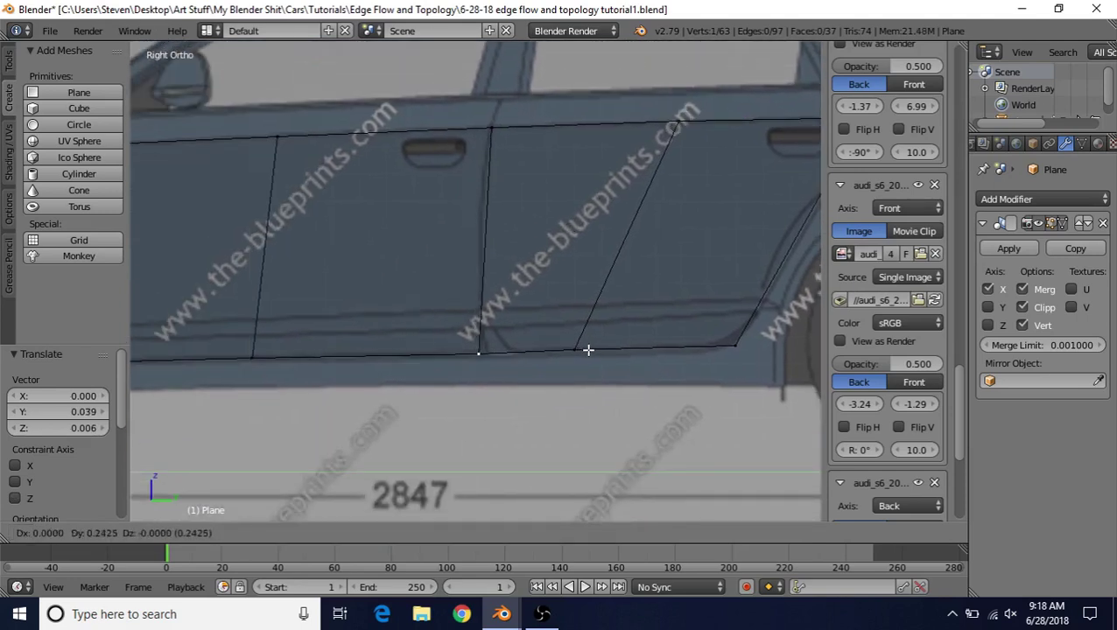
left_click(590, 350)
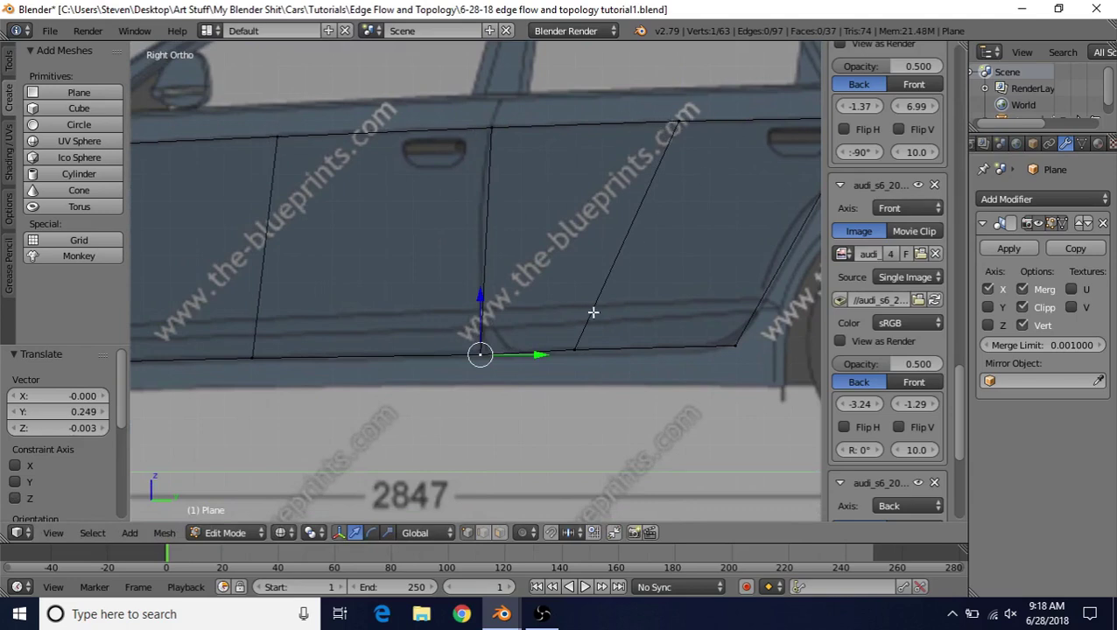
right_click(573, 350)
key("g")
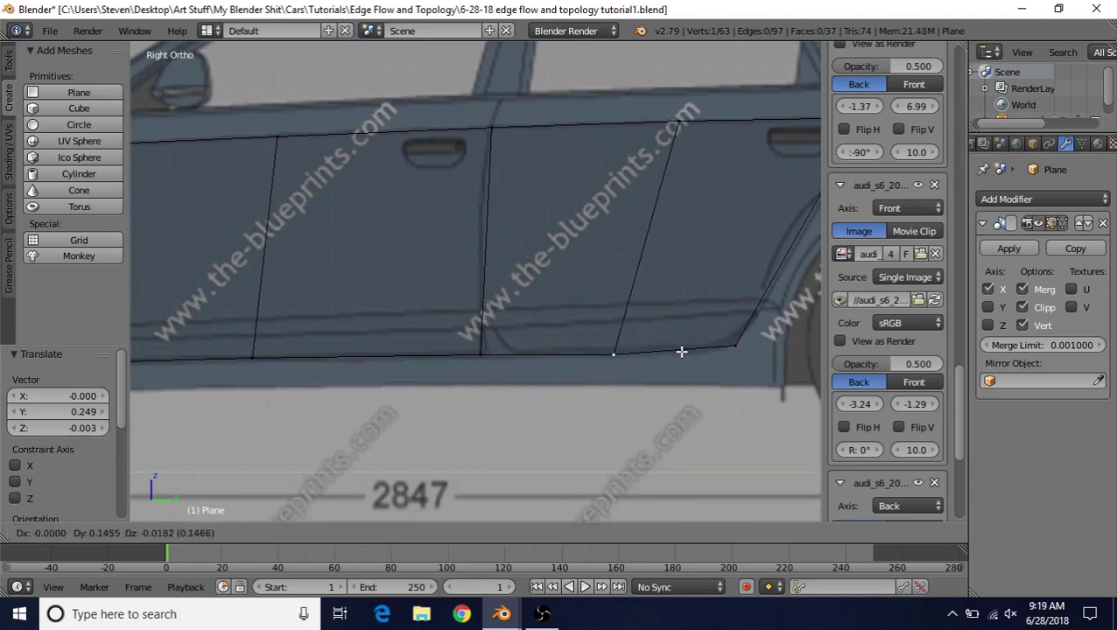
left_click(674, 350)
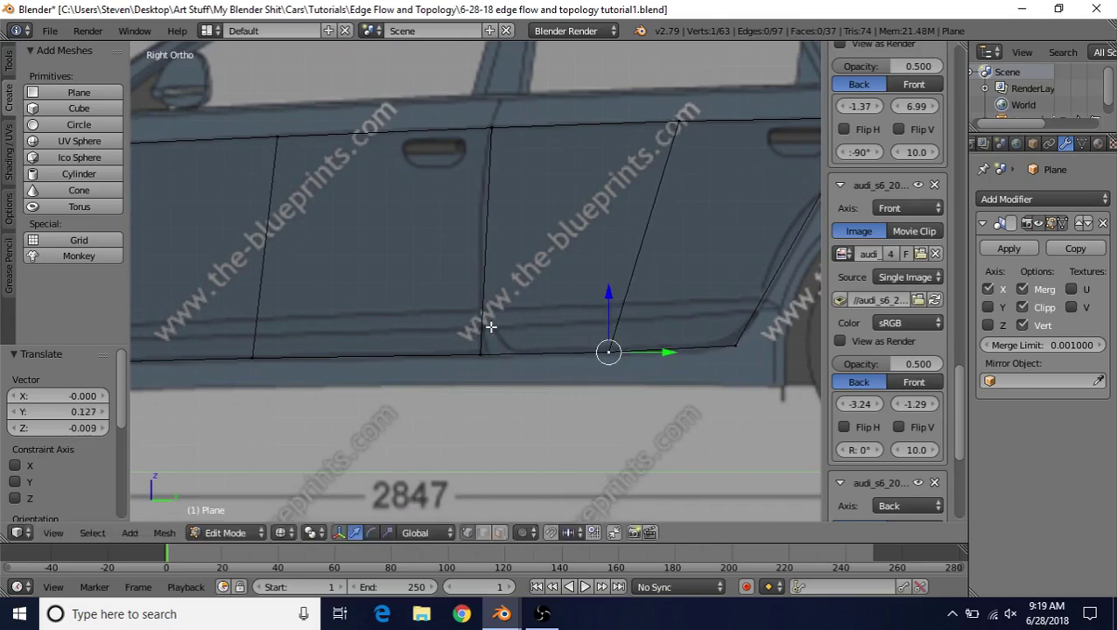
Shift the lower vertex of the front door's inner vertical edge rearward by 0.061, and by another 0.022
right_click(252, 357)
key("g")
left_click(329, 344)
scroll(515, 298, "down", 2)
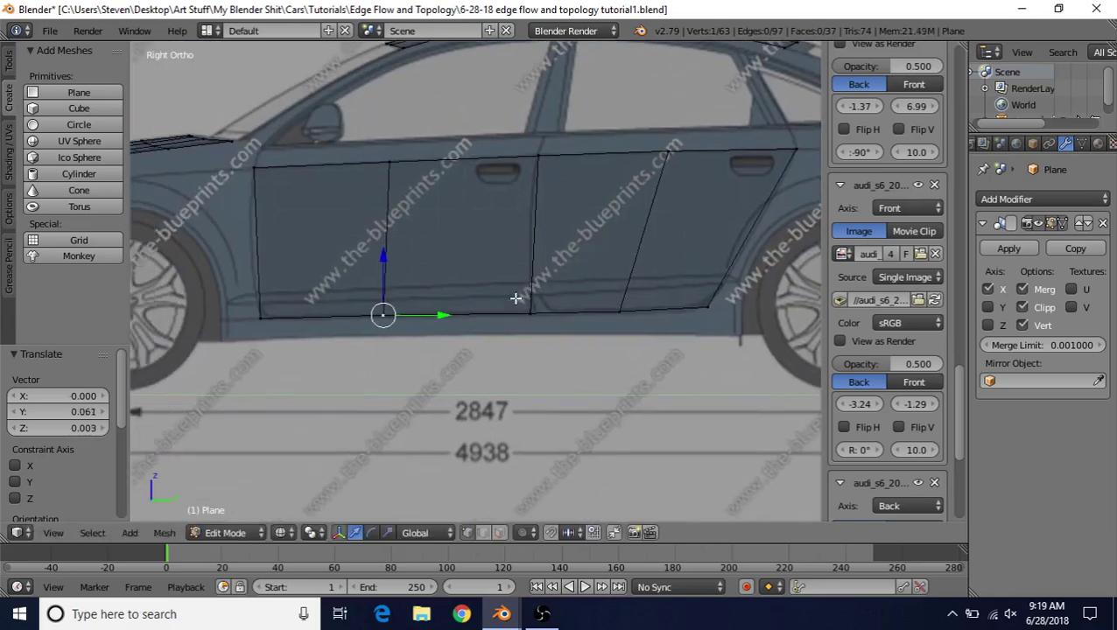
key("g")
left_click(462, 257)
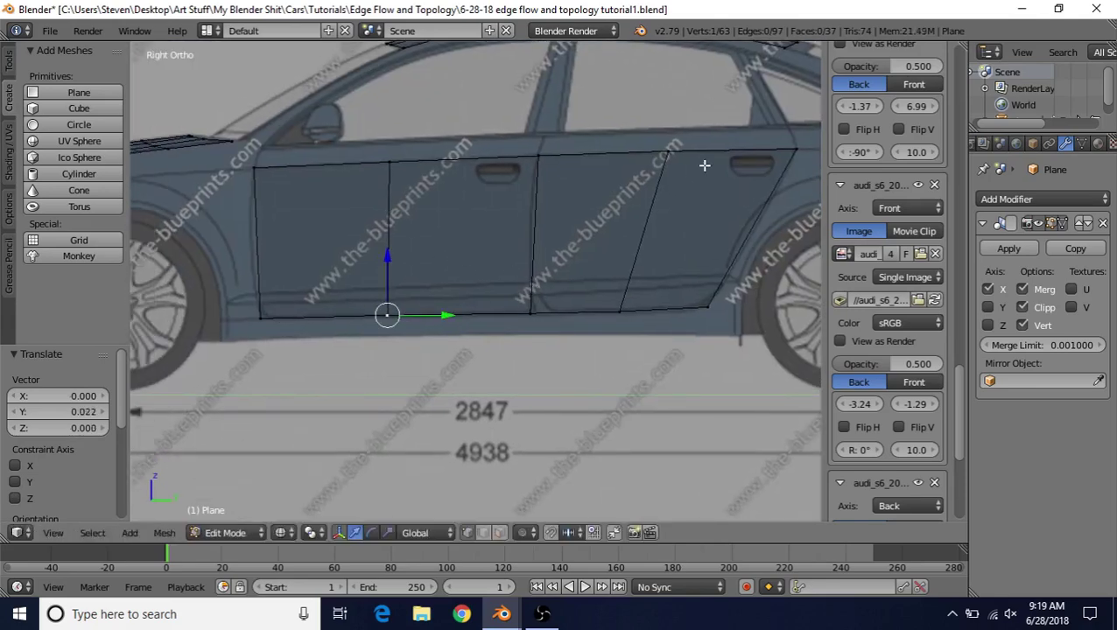
Shift the front door's inner vertical edge forward and add an edge loop between it and the door gap, spacing the loops evenly
middle_click_drag(492, 276, 511, 301, "shift")
right_click(410, 232, "alt")
key("q")
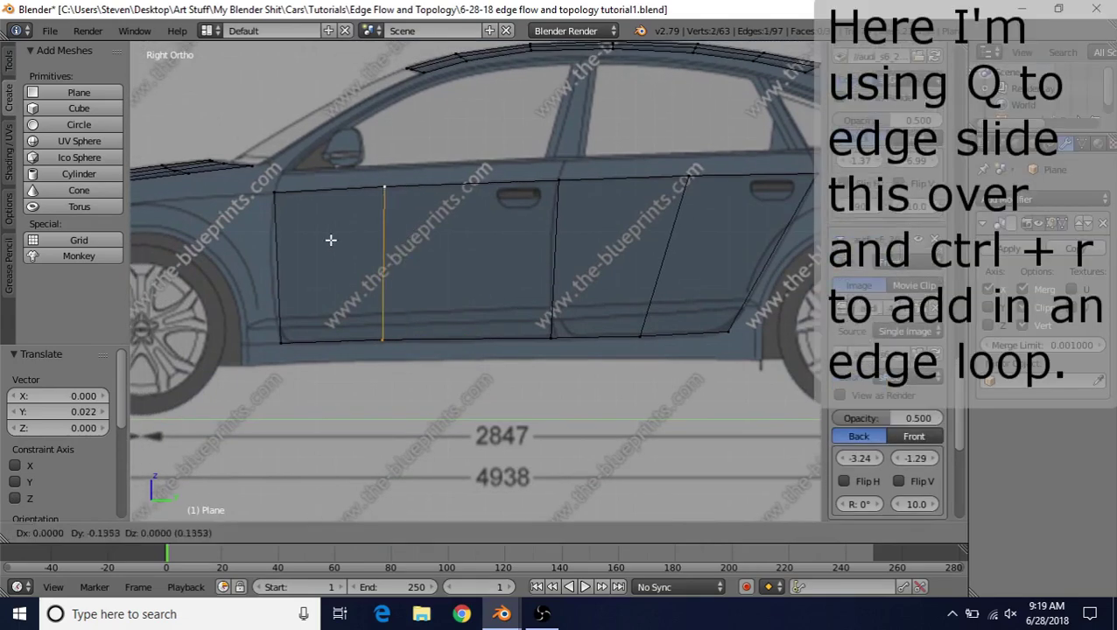
left_click(359, 229)
key("ctrl+r")
left_click(479, 200)
right_click(487, 237)
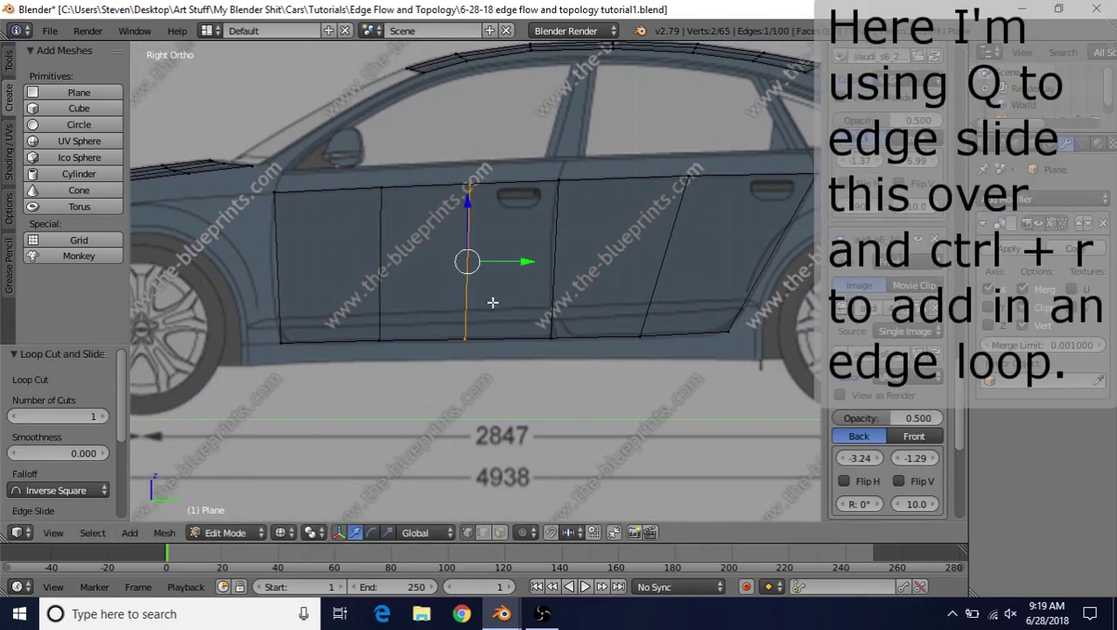
scroll(519, 273, "up", 2)
key("g")
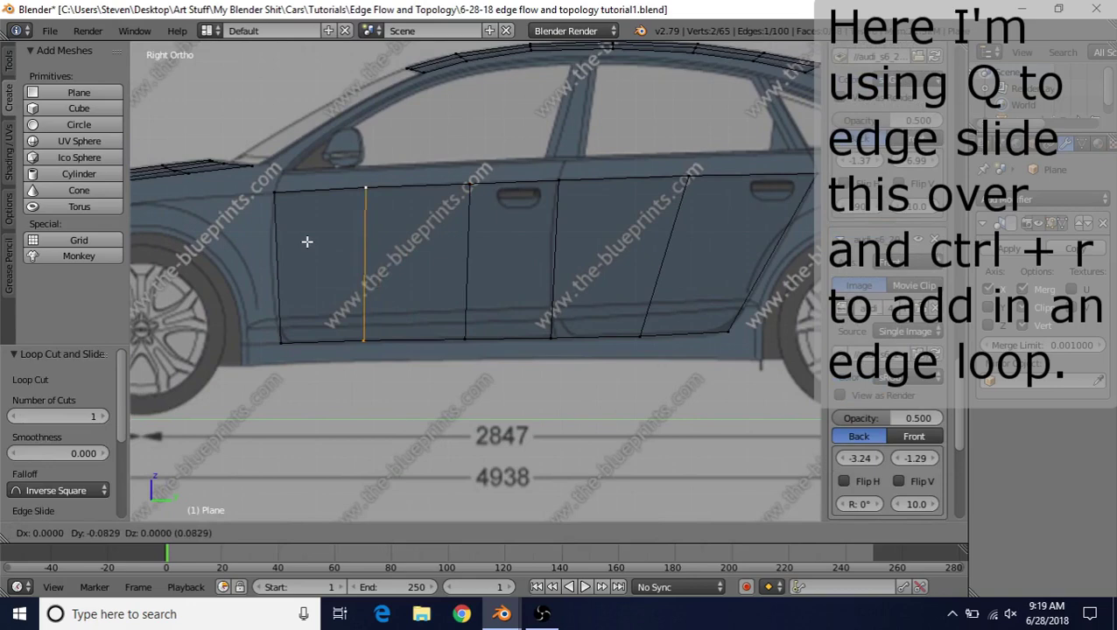
left_click(306, 241)
Move the lower vertex of the rear door's inner edge rearward and add an edge loop between that edge and the door gap
right_click(458, 344)
key("g")
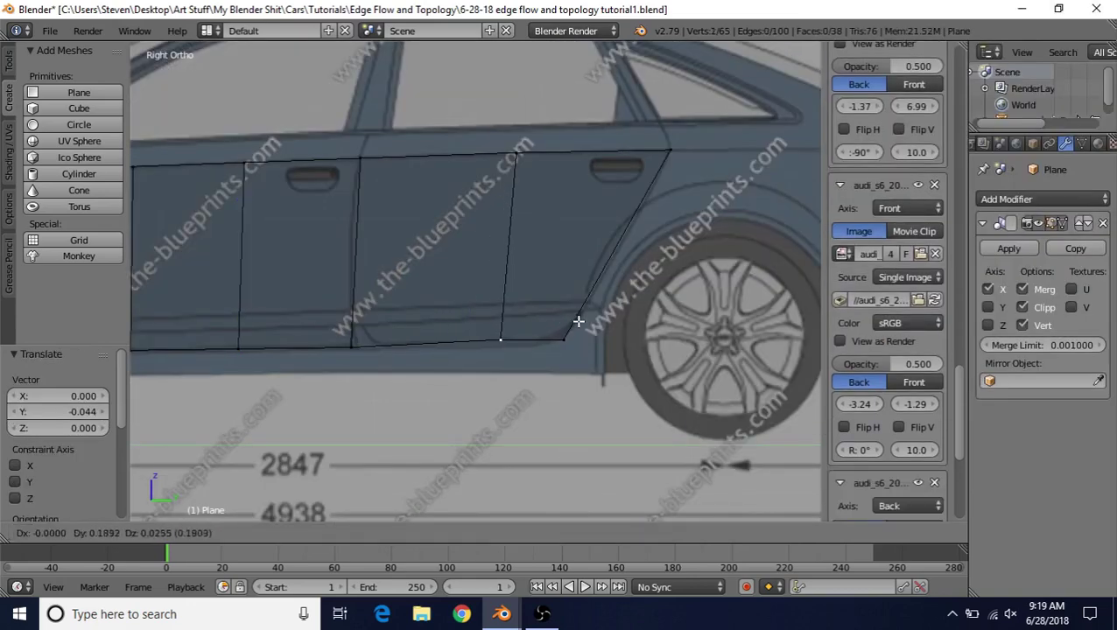
left_click(572, 325)
key("ctrl+r")
left_click(429, 176)
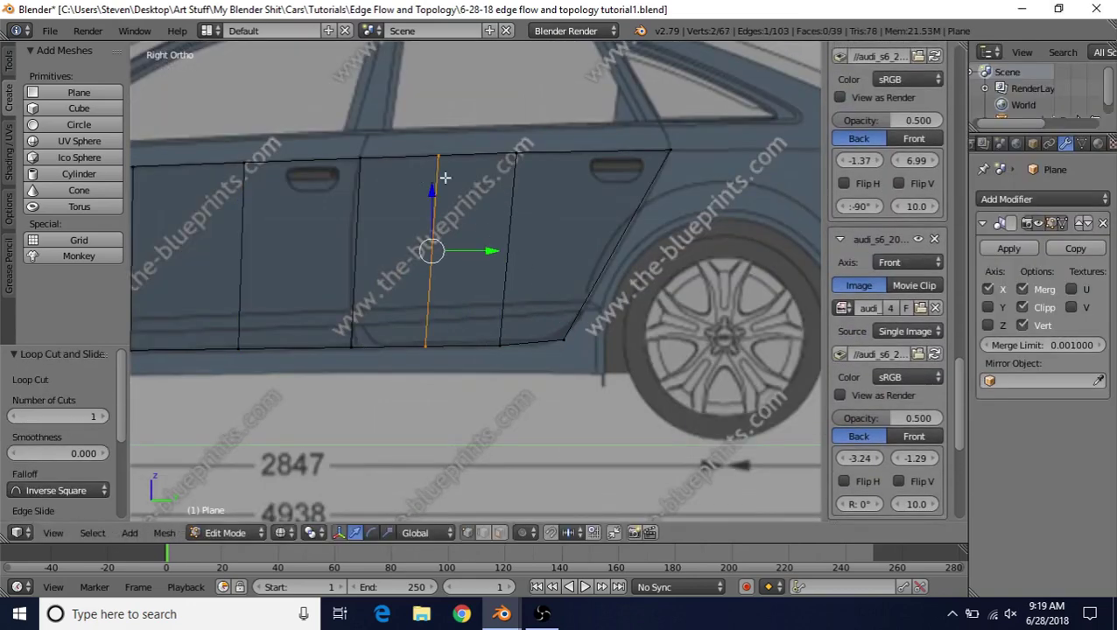
Shift the rear door's rearmost inner edge 0.073 rearward, and its upper vertex a further 0.073 along the upper edge
key("g")
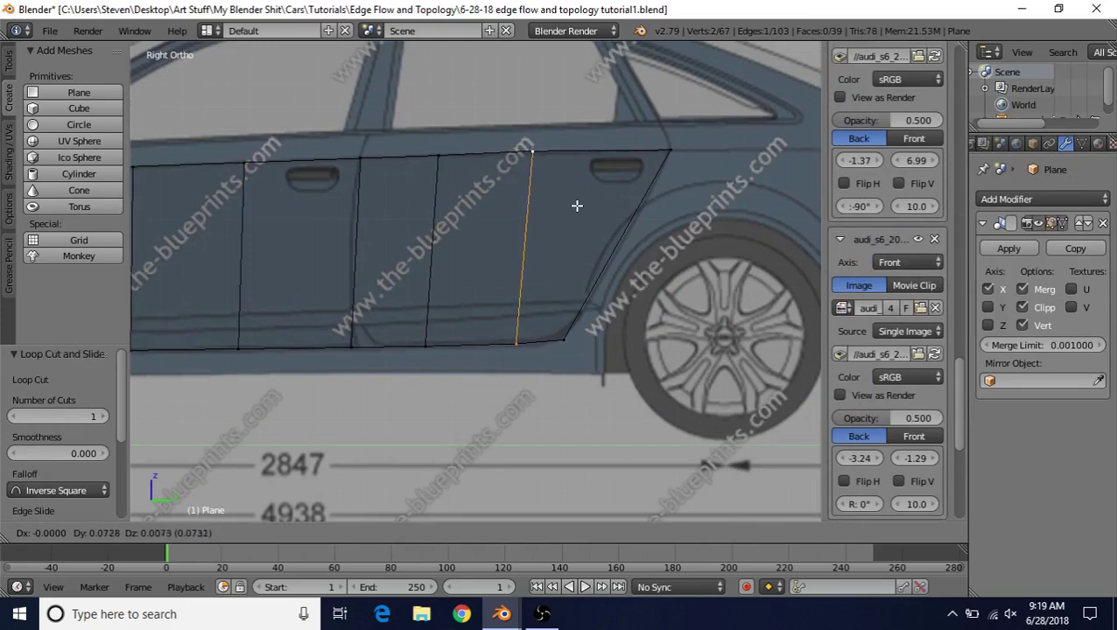
left_click(576, 205)
right_click(531, 150)
key("g")
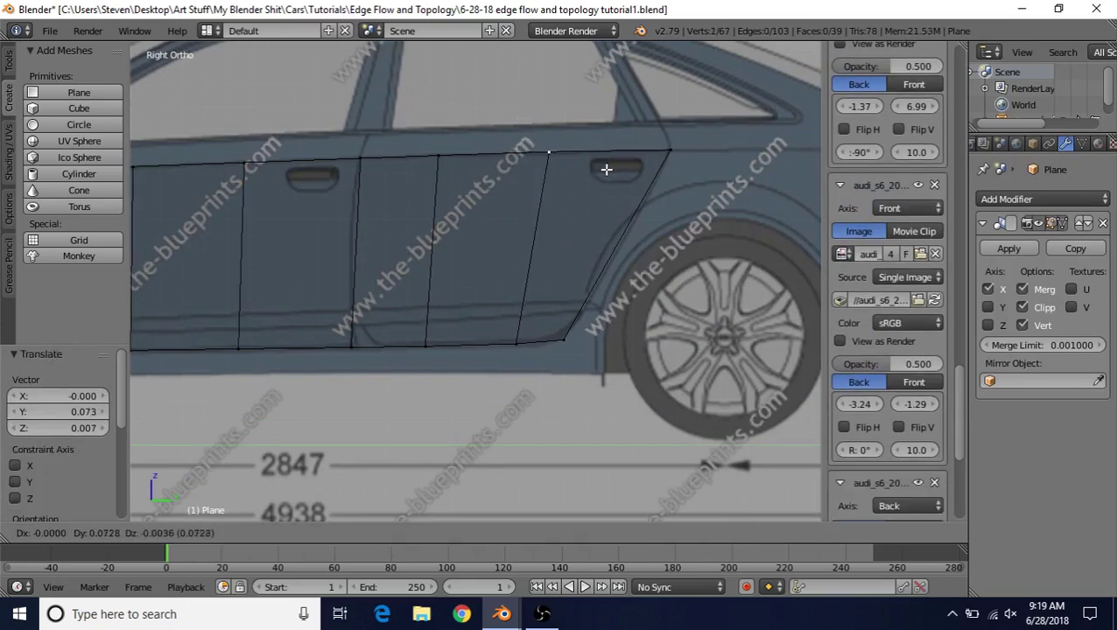
left_click(605, 169)
Move the edge loop just behind the door gap 0.047 rearward and raise its upper vertex by 0.007
right_click(442, 163)
key("g")
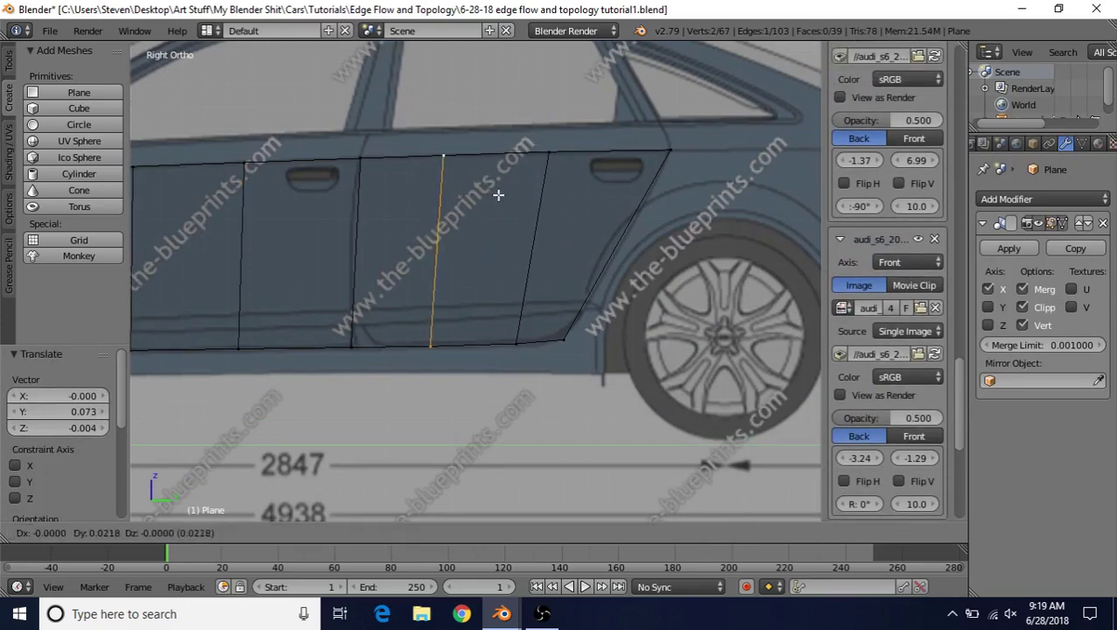
left_click(504, 195)
right_click(451, 156)
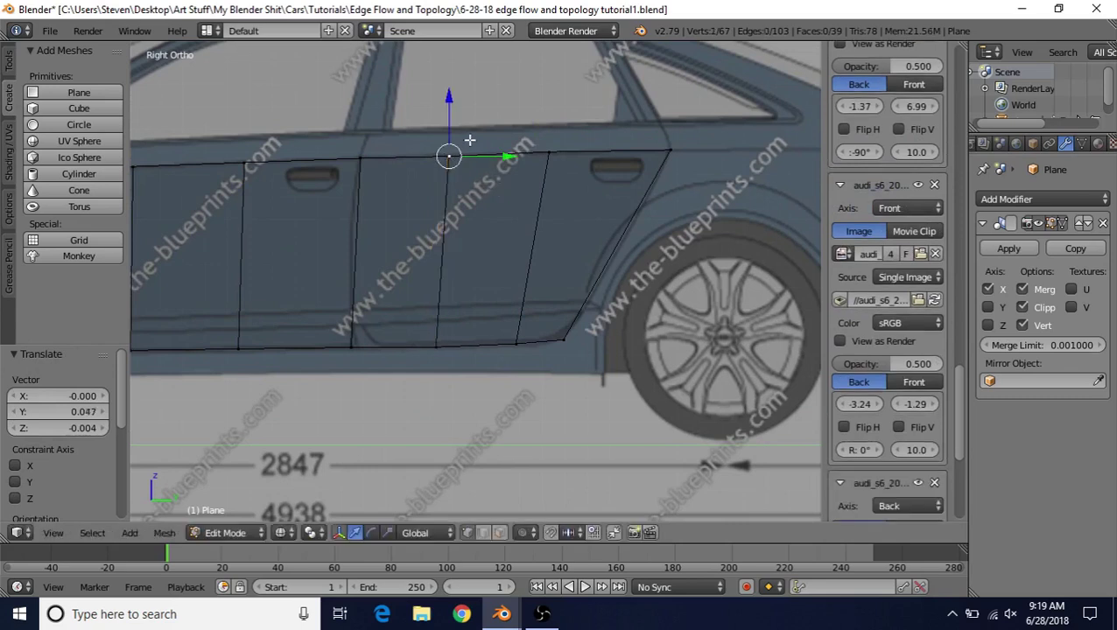
right_click(436, 281)
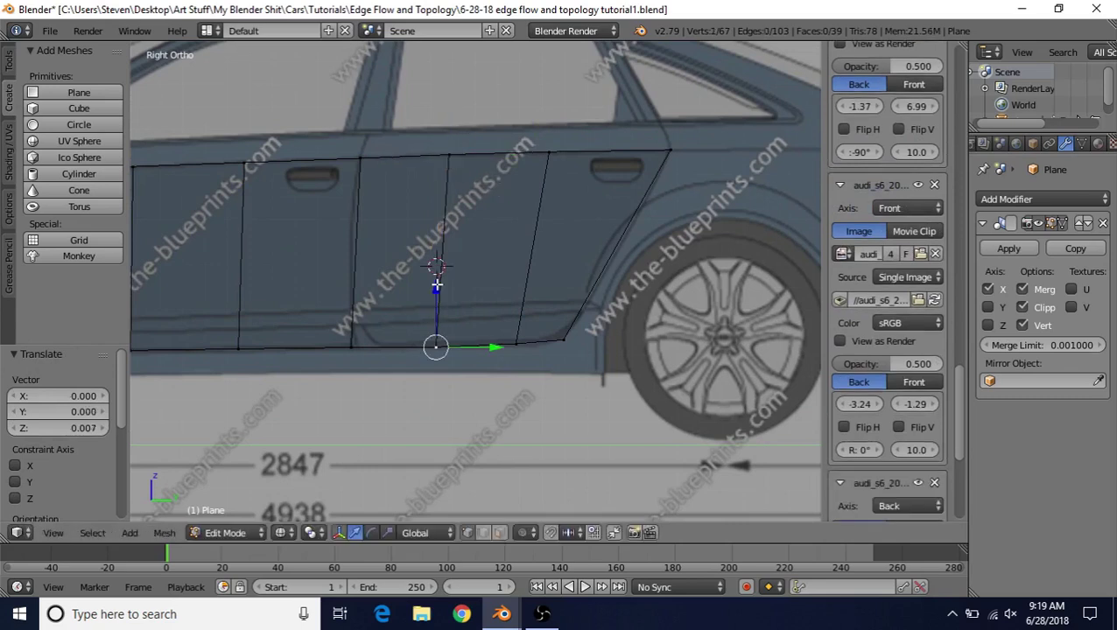
Snap the 3D cursor back to the scene's center
key("shift+s")
left_click(437, 287)
scroll(427, 401, "down", 3)
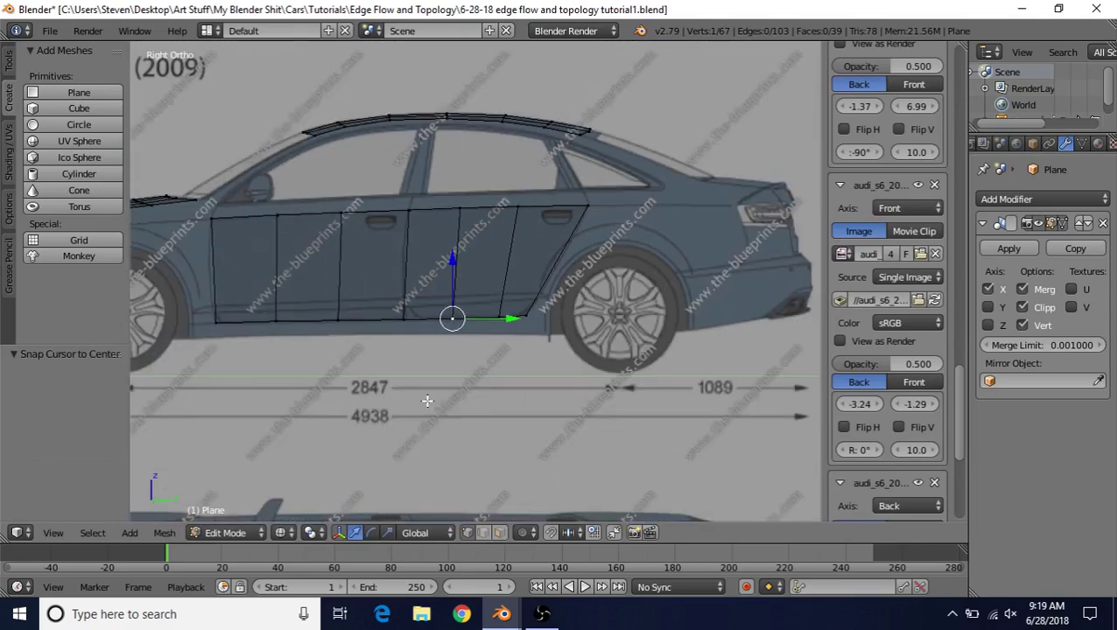
middle_click_drag(425, 303, 492, 315, "shift")
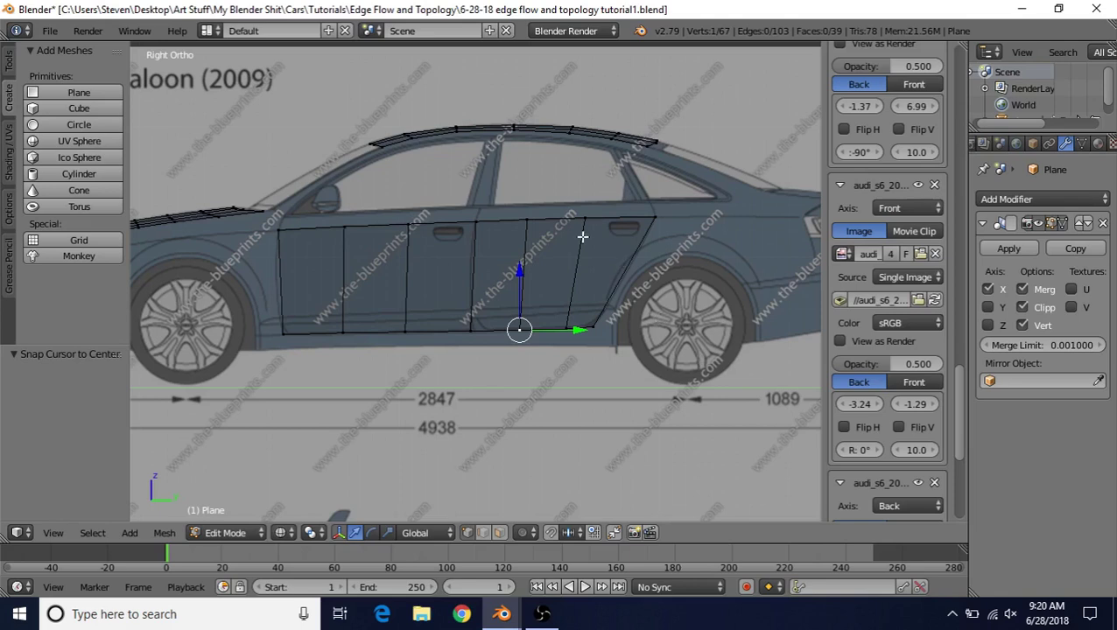
scroll(309, 218, "down", 2)
scroll(347, 231, "up", 2)
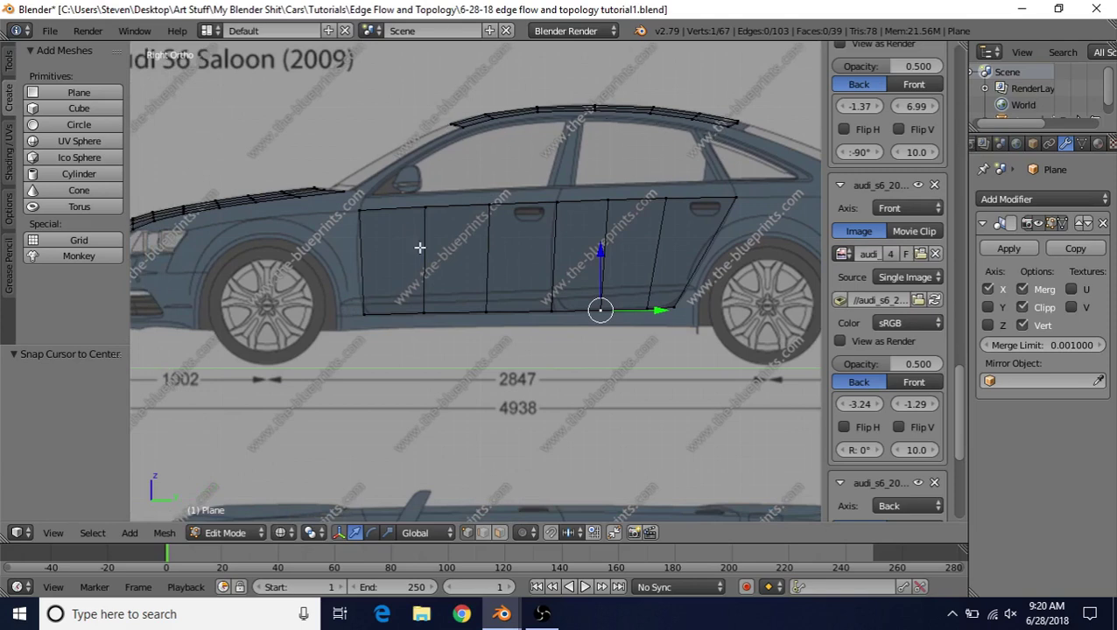
scroll(431, 227, "down", 2)
scroll(623, 264, "up", 2)
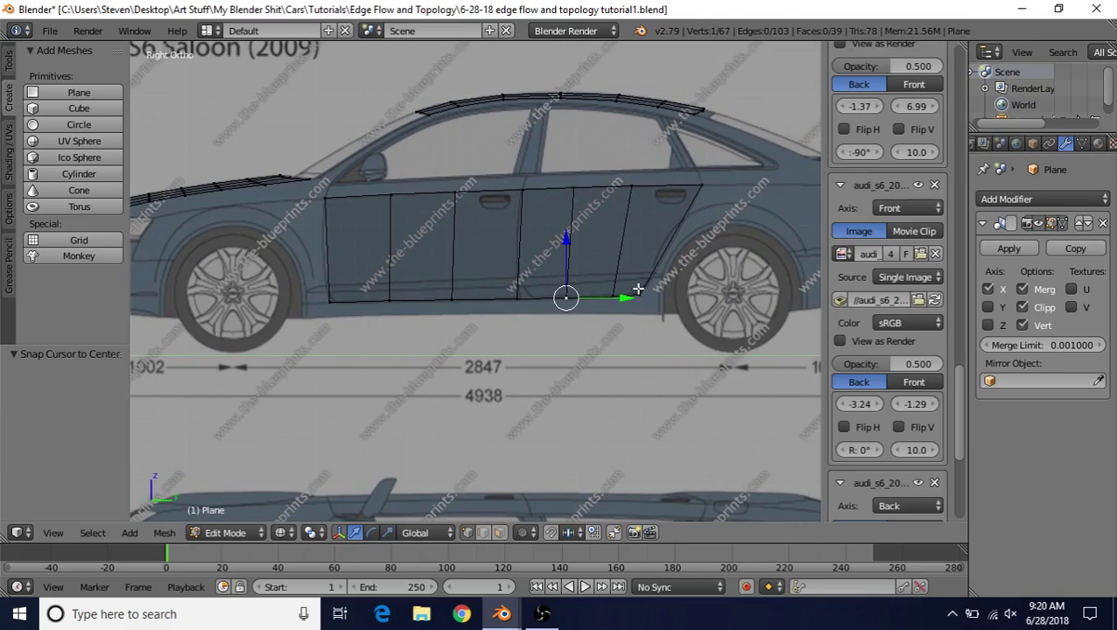
scroll(395, 235, "left", 2, "ctrl")
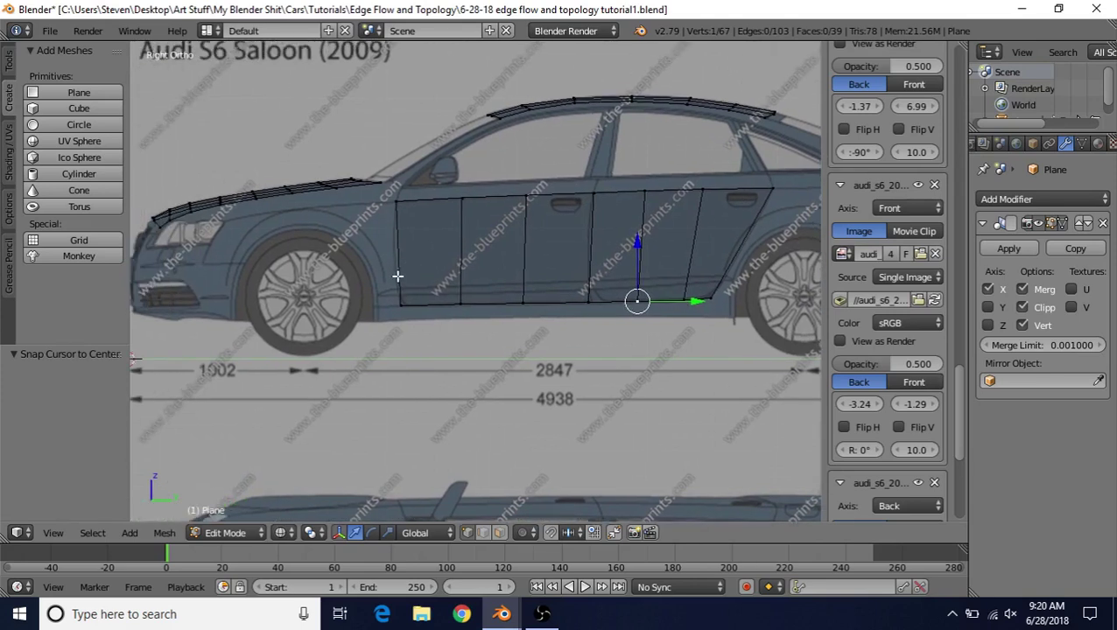
middle_click_drag(489, 289, 530, 300, "shift")
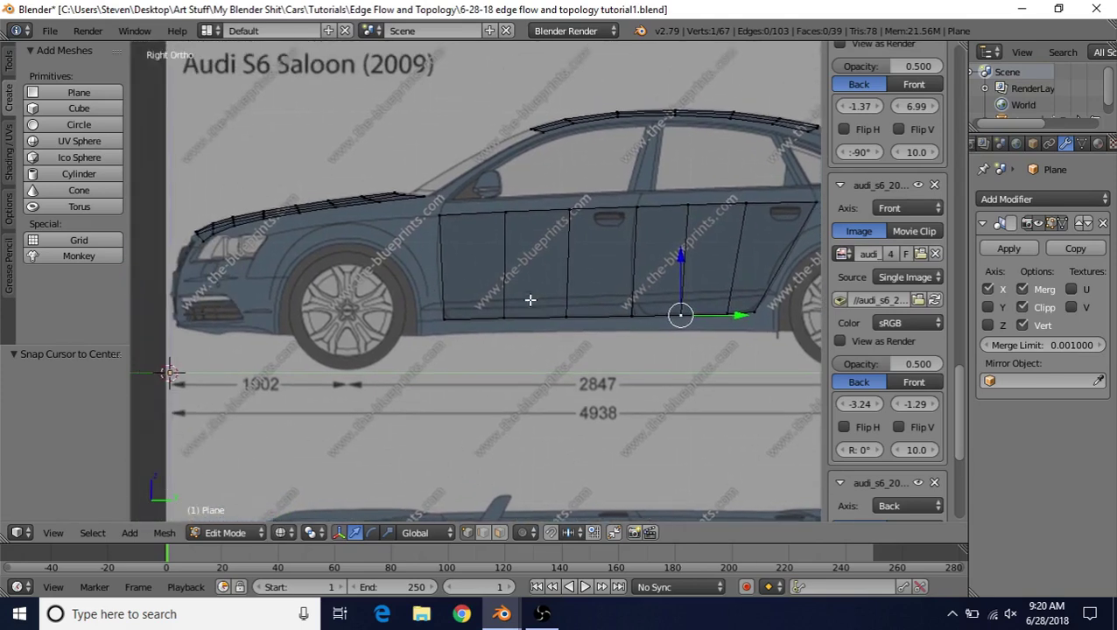
From the top view, move the whole door panel along X by -1.575 onto the car's side, and adjust it by 0.022
key("KP_7")
key("KP_Decimal")
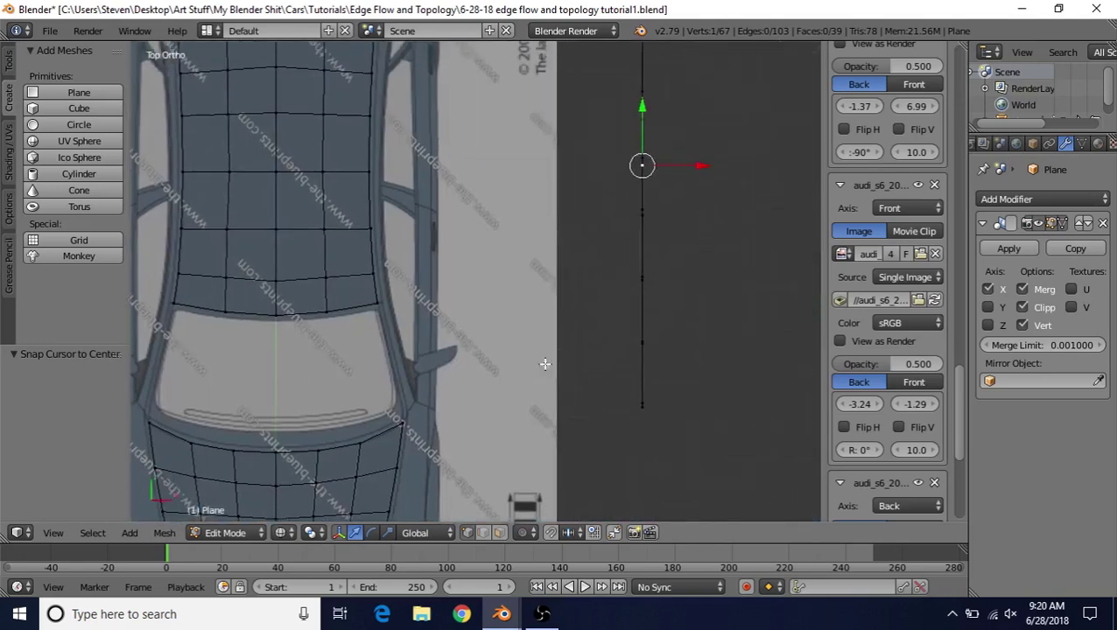
key("l")
scroll(613, 241, "down", 4)
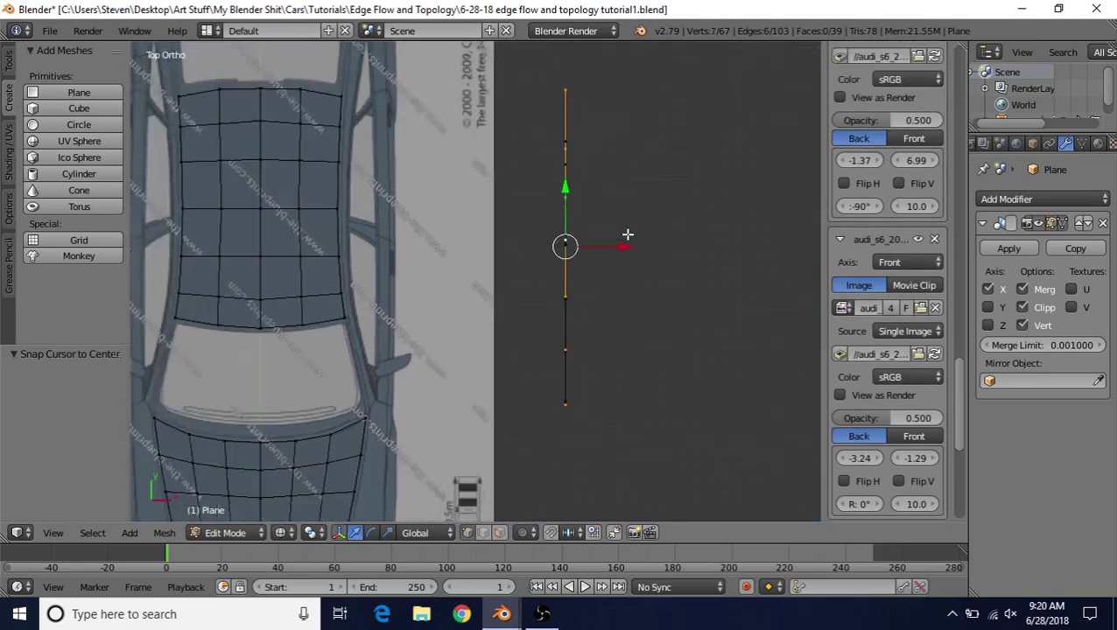
key("g")
key("x")
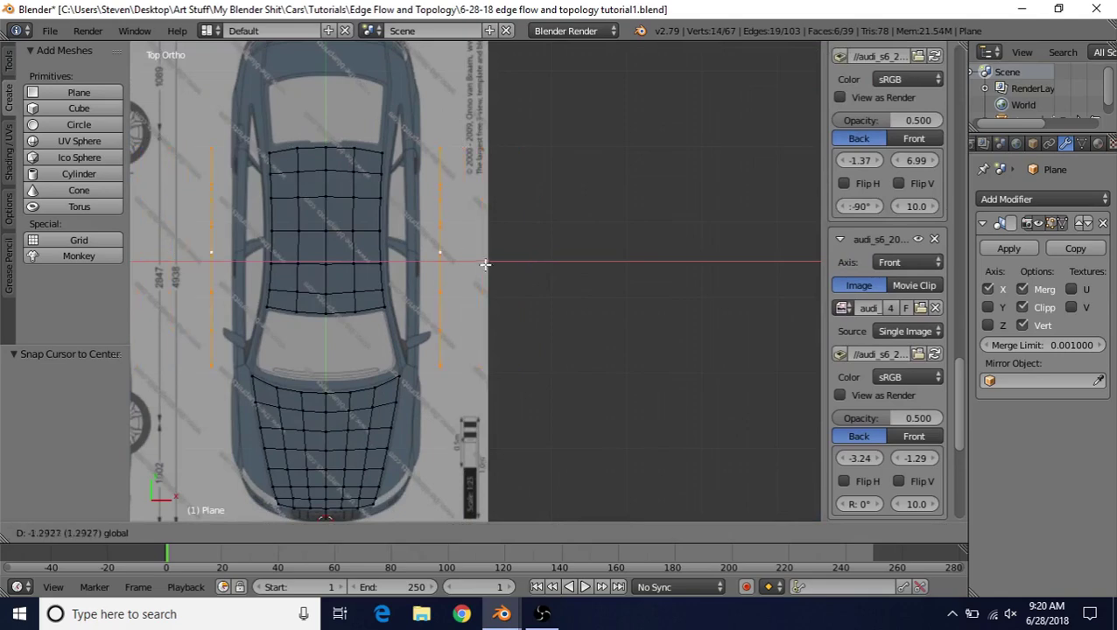
left_click(466, 253)
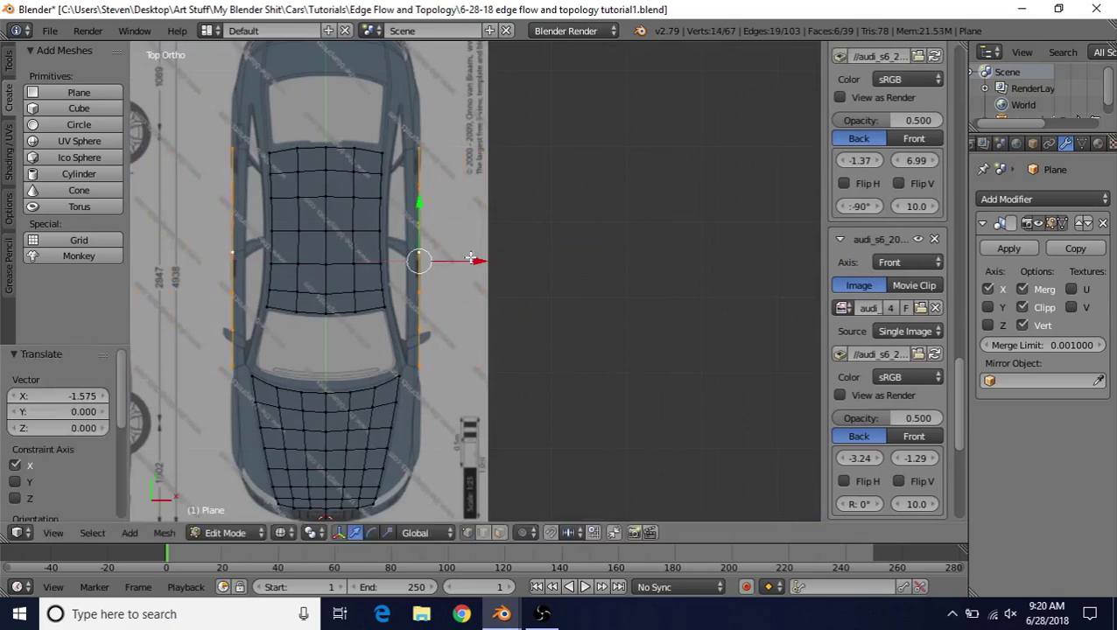
key("g")
key("x")
left_click(471, 259)
scroll(491, 325, "up", 4)
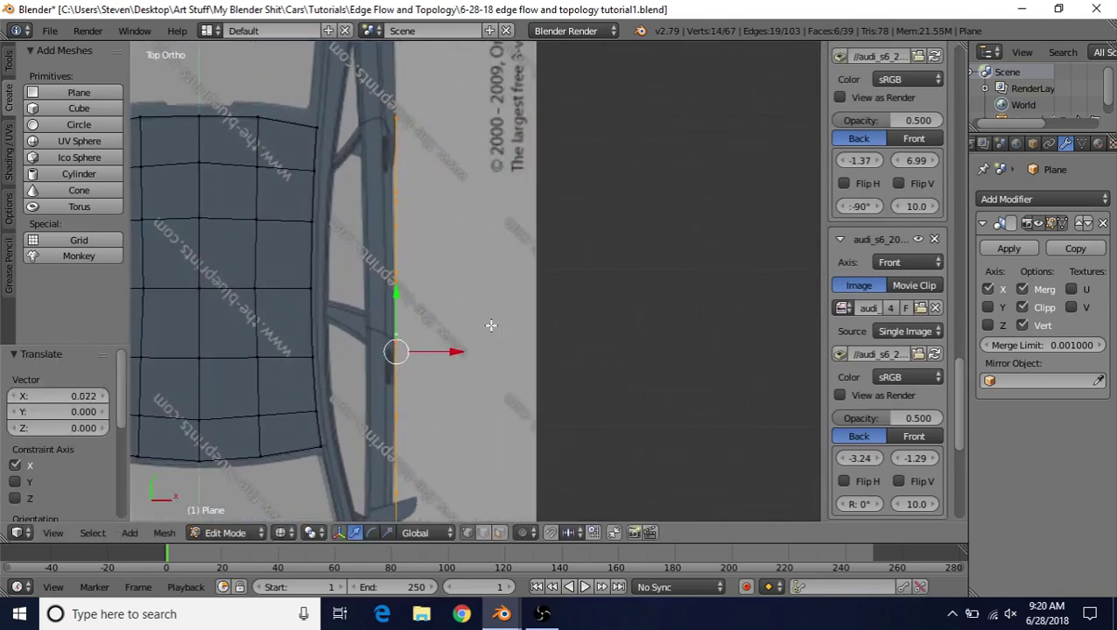
Try to move the upper edge's middle vertex at the door gap inward along X by -0.070 to match the top blueprint
key("KP_3")
scroll(403, 254, "up", 4)
right_click(395, 153)
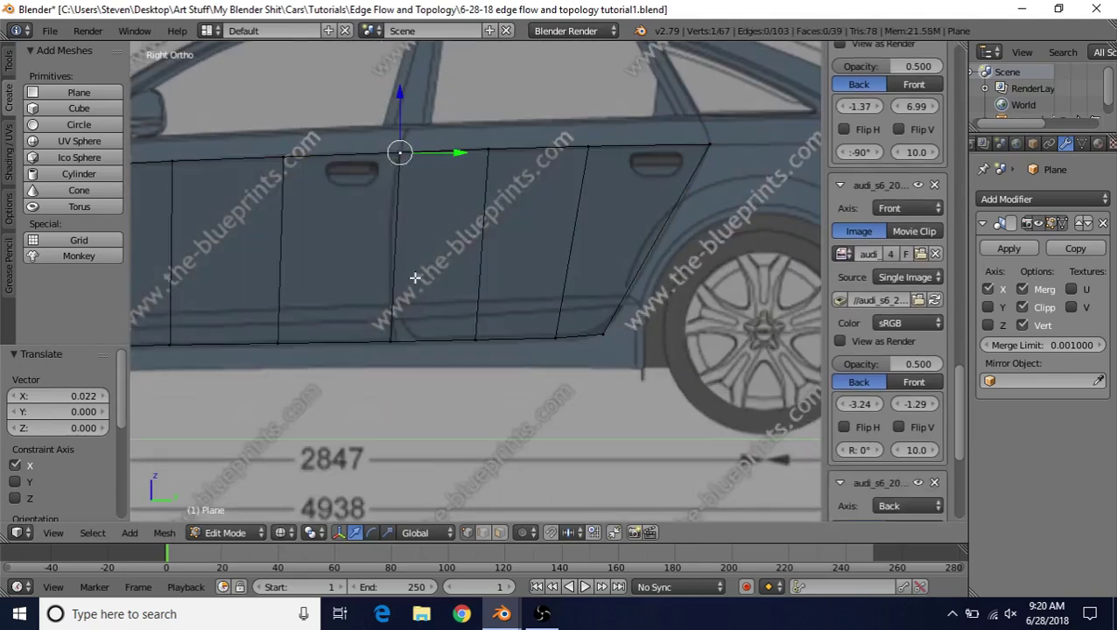
key("KP_7")
key("g")
key("x")
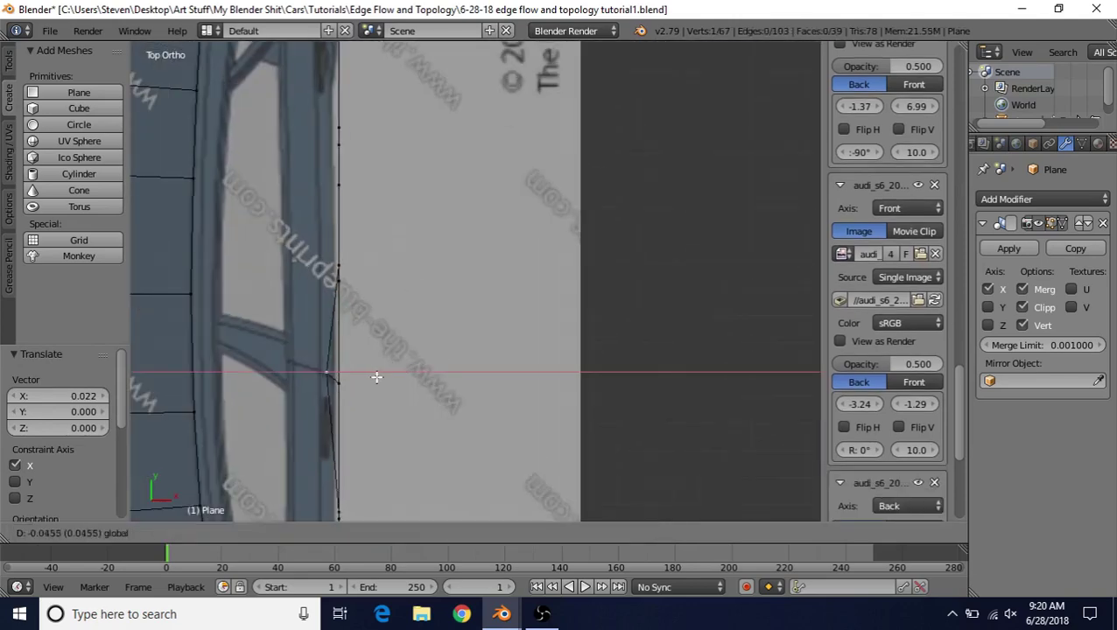
left_click(373, 377)
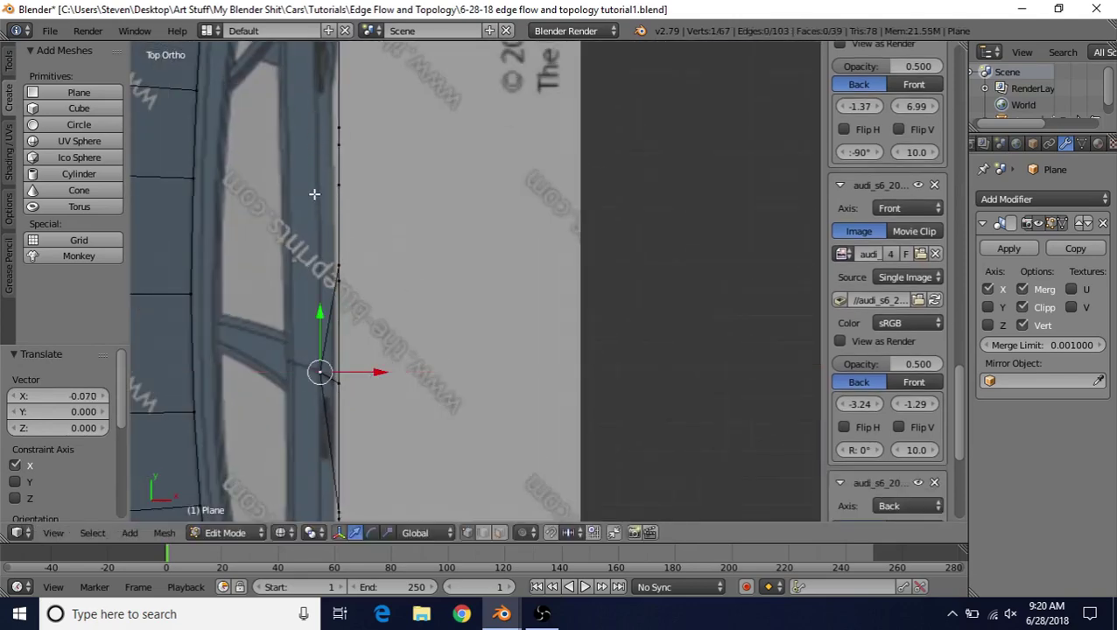
key("KP_3")
key("KP_7")
scroll(313, 226, "down", 3)
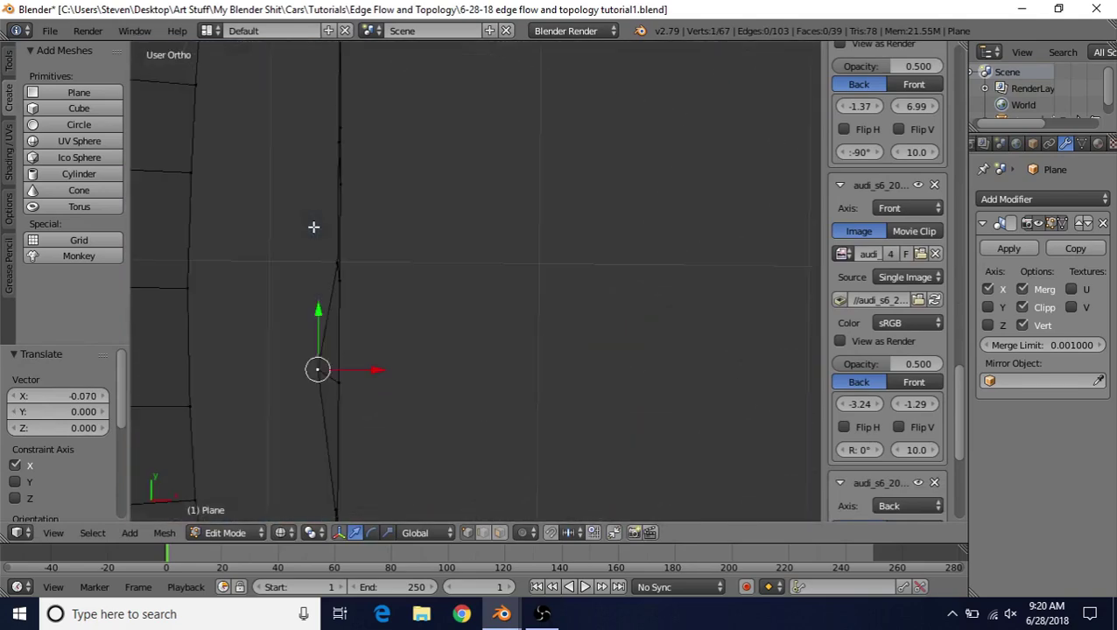
middle_click_drag(312, 226, 407, 304)
Select the door panel's entire upper edge and move it inward by -0.063 along X in the top view
key("KP_3")
right_click(442, 194, "alt")
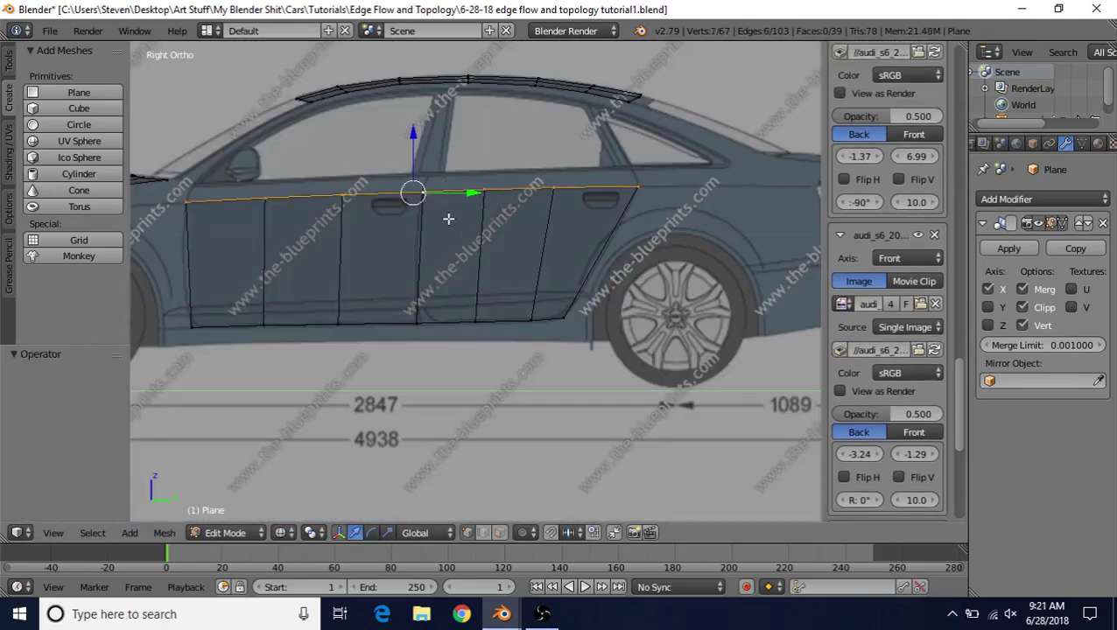
key("KP_7")
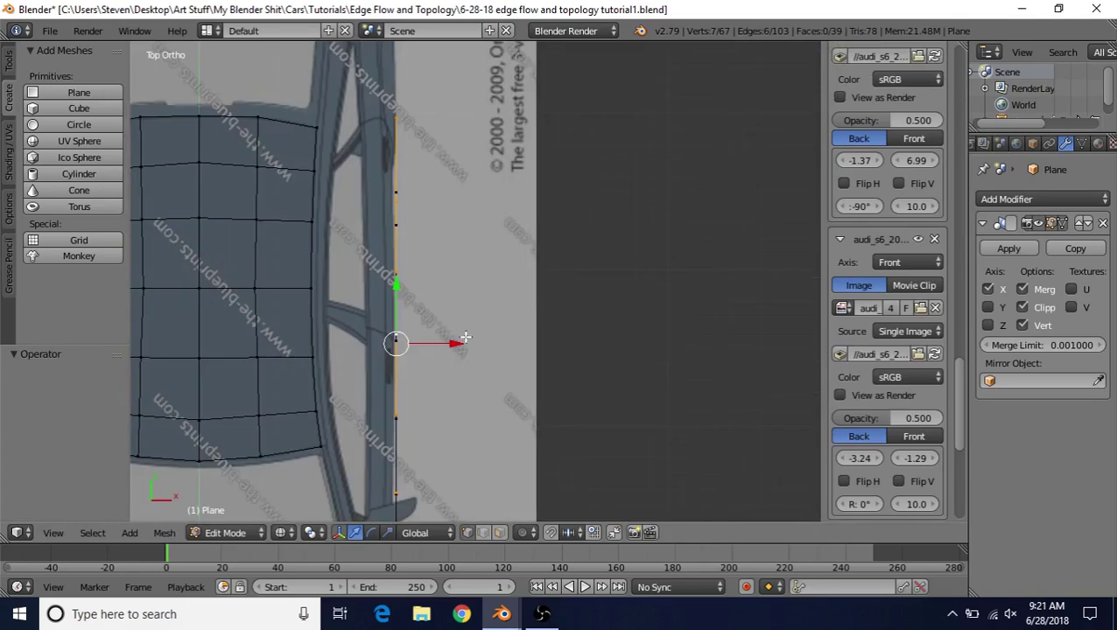
left_click_drag(459, 344, 448, 344)
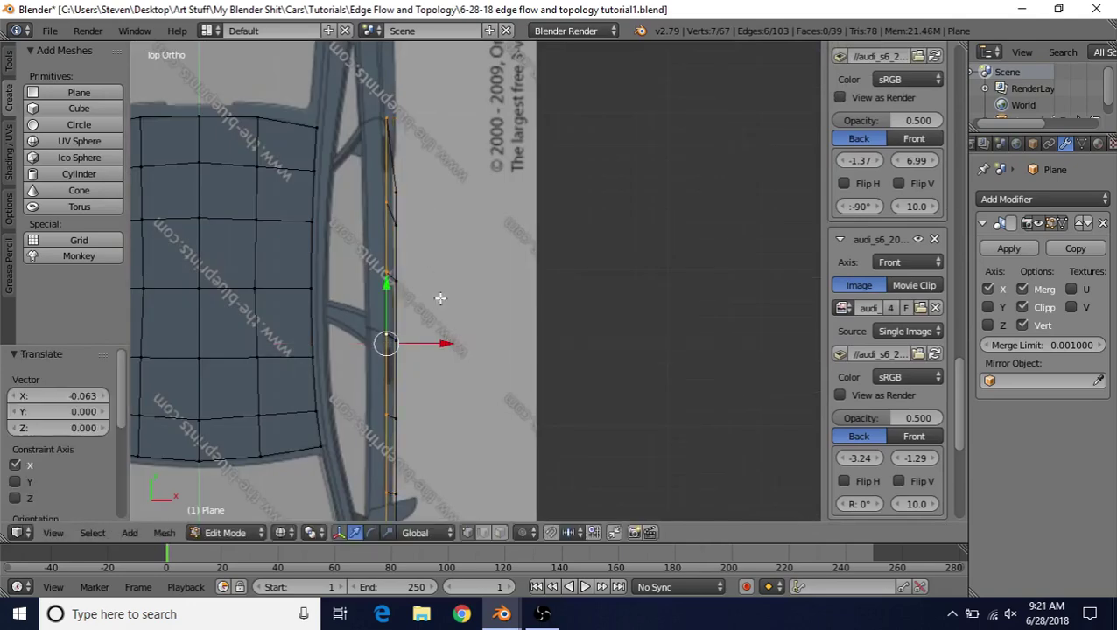
Move the rearmost upper-edge vertex of the door panel inward by -0.030 along X, and nudge the adjacent upper vertex inward
scroll(382, 230, "up", 3)
right_click(371, 233)
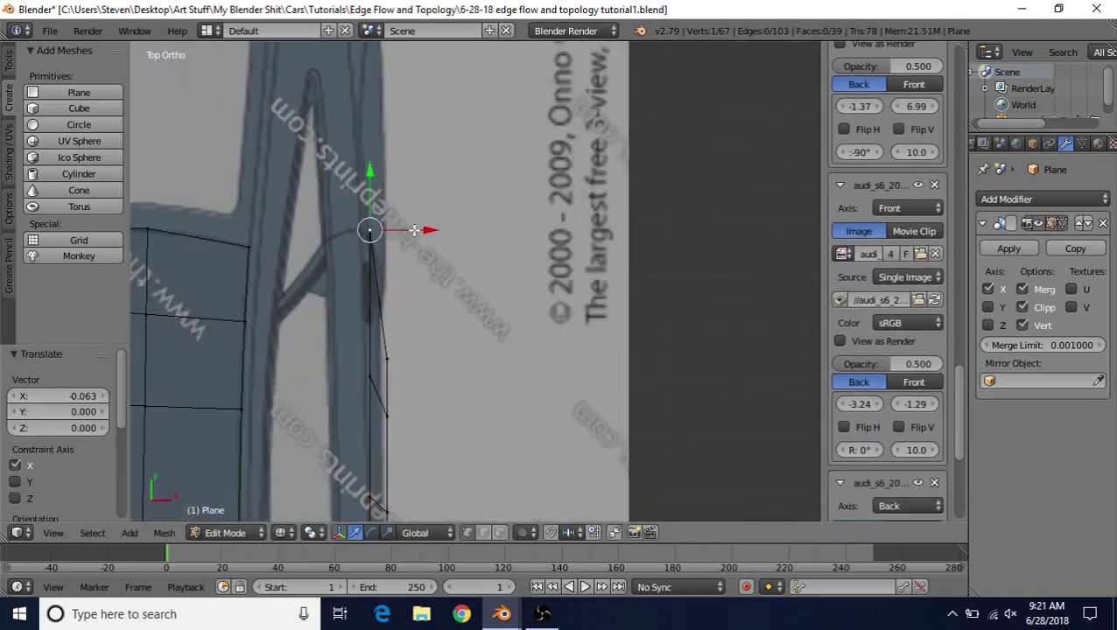
left_click_drag(416, 232, 406, 232)
right_click(368, 376)
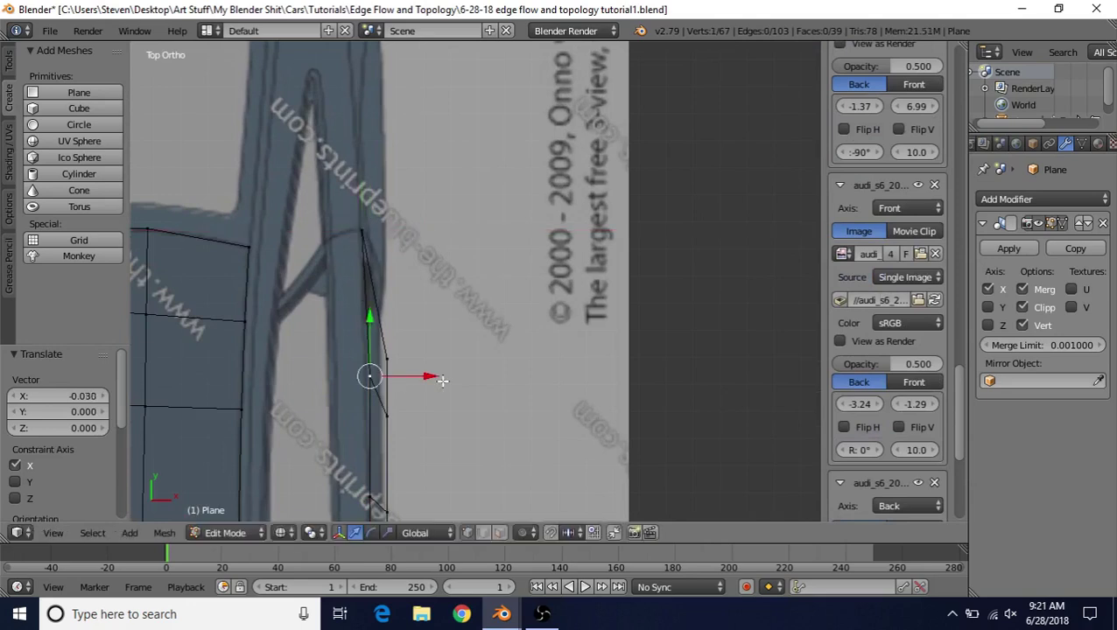
left_click_drag(431, 374, 437, 372)
Move the three rearmost lower-edge vertices inward along X by -0.027, -0.024 and -0.012, working from the rear toward the front
middle_click_drag(403, 380, 452, 227, "shift")
left_click_drag(452, 227, 434, 229)
right_click_drag(409, 277, 486, 249)
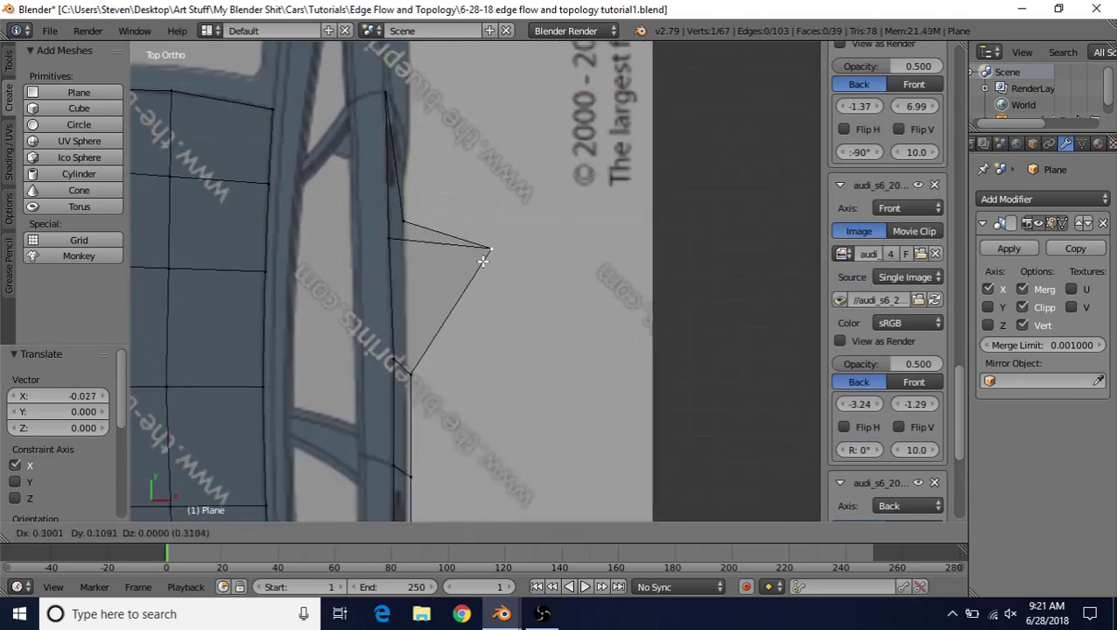
right_click(482, 276)
left_click_drag(480, 277, 471, 280)
right_click(408, 375)
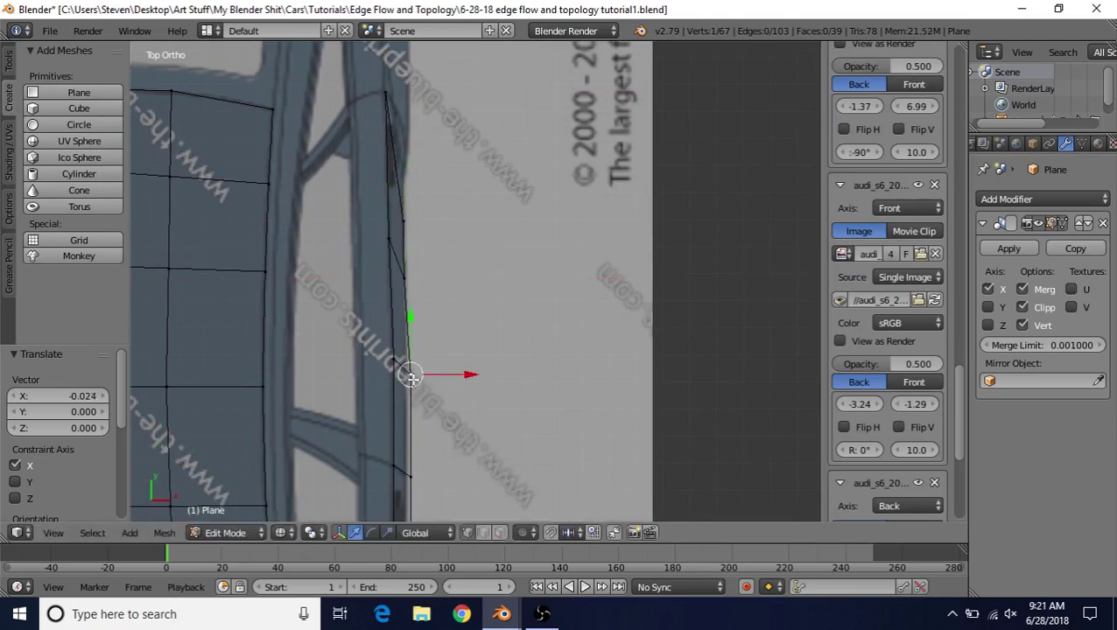
left_click_drag(477, 374, 464, 377)
Move the lower-edge vertex at the door gap and the one in front of it inward by -0.021 each along X
middle_click_drag(450, 393, 447, 361, "shift")
scroll(447, 362, "up", 1)
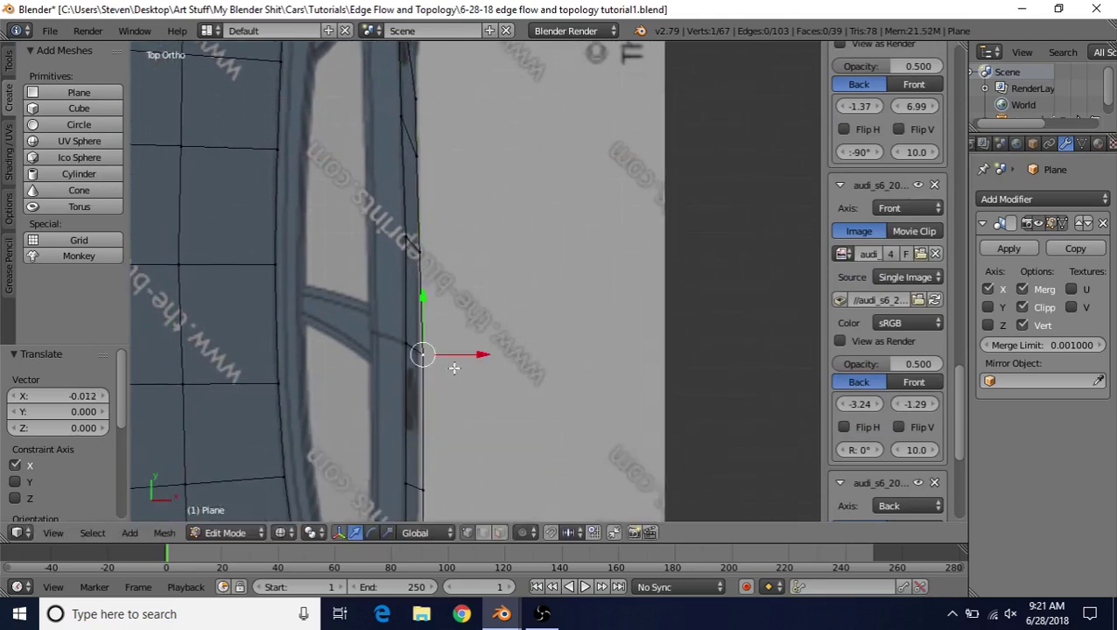
left_click_drag(499, 355, 489, 358)
middle_click_drag(451, 486, 478, 282, "shift")
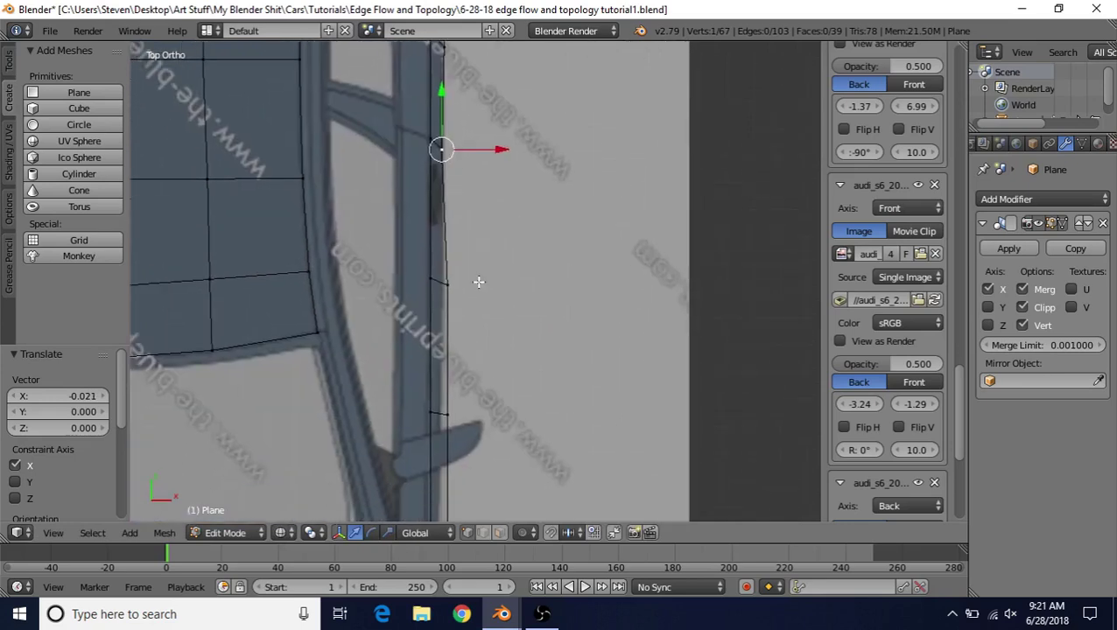
right_click(447, 283)
key("g")
key("x")
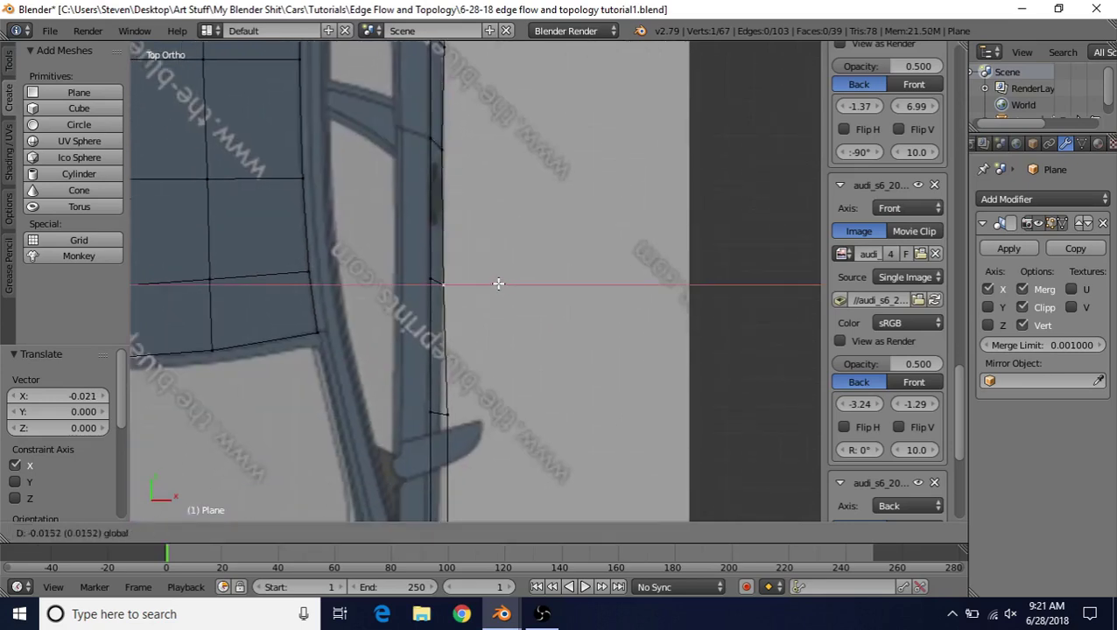
left_click(496, 284)
Move the lower-edge vertex beside the side mirror inward by -0.027 along X
right_click(444, 412)
key("g")
key("x")
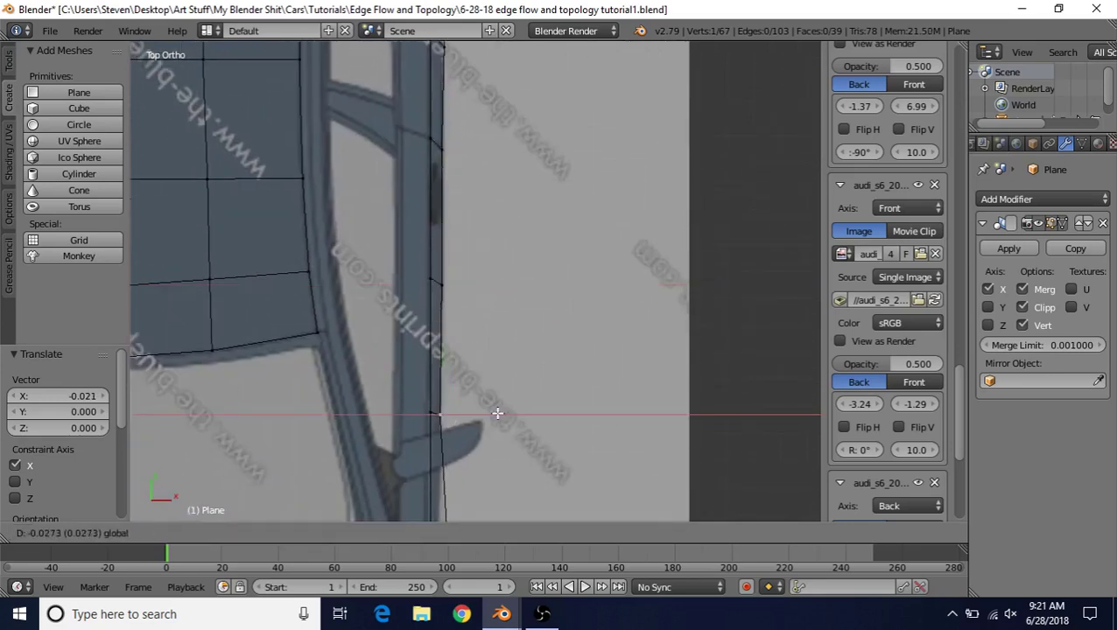
left_click(429, 410)
Nudge the upper-edge vertex beside the side mirror inward along X, and snap the 3D cursor back to the center
key("g")
key("x")
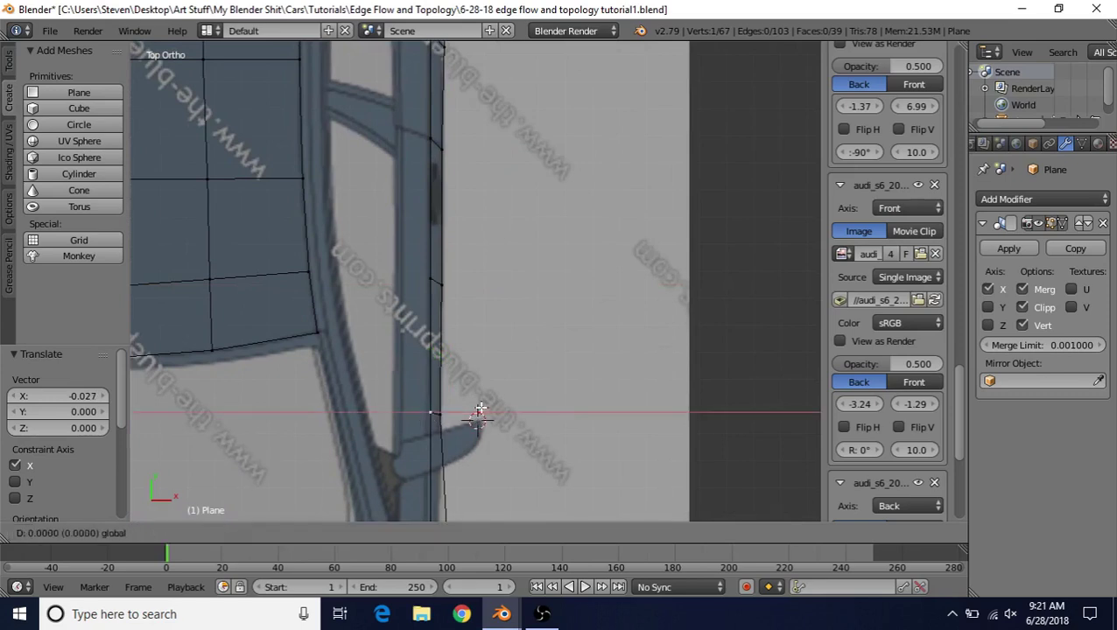
left_click(478, 409)
key("shift+s")
left_click(481, 412)
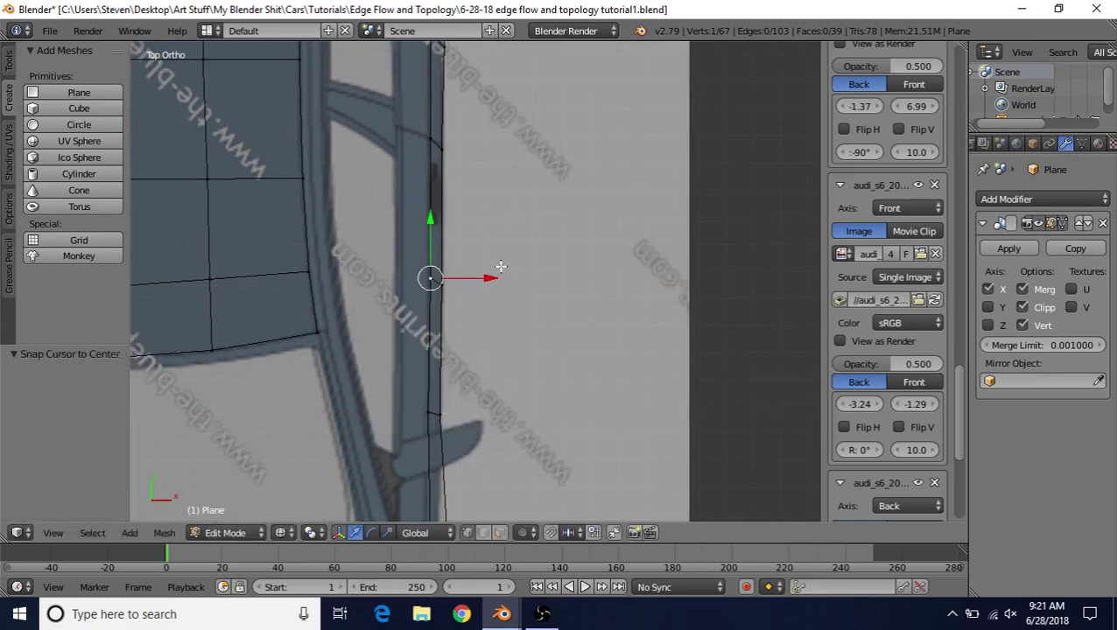
Move the upper-edge vertex behind the mirror pair inward by -0.006 along X, and the one at the door gap by -0.004
key("g")
key("x")
left_click(493, 275)
scroll(519, 388, "down", 1)
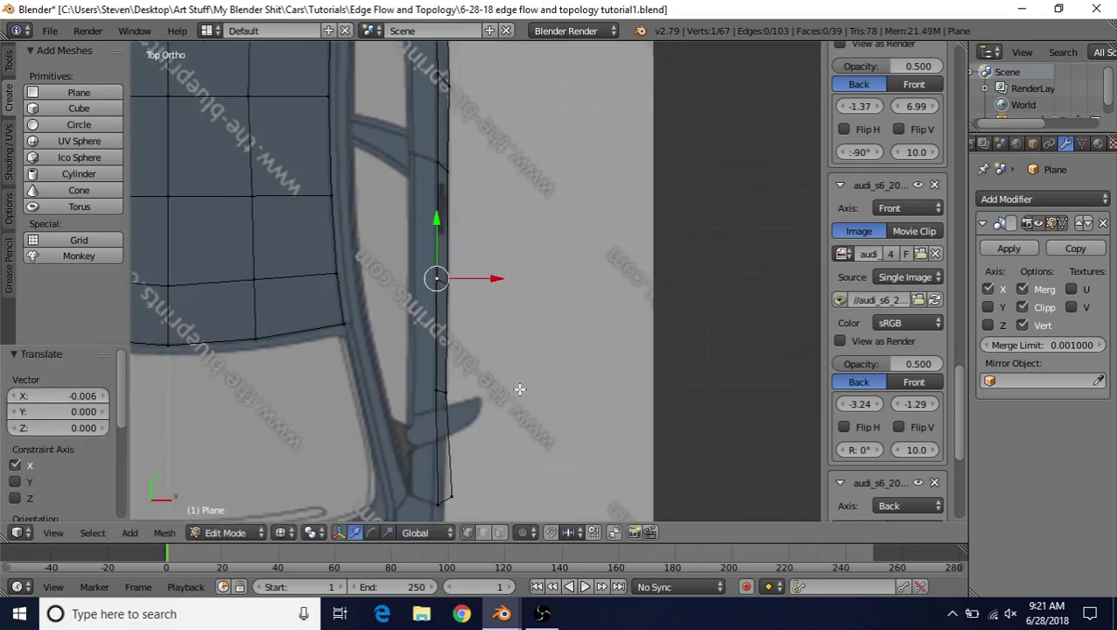
key("g")
key("x")
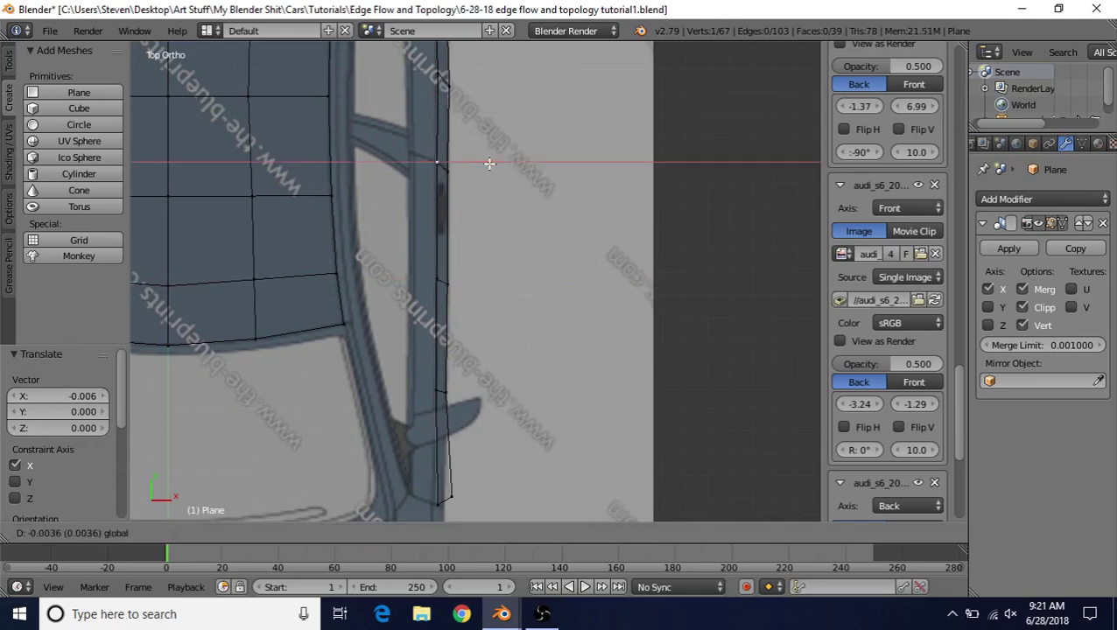
left_click(506, 379)
Move the door panel's front upper corner vertex inward by -0.024 along X, and the front lower corner vertex by -0.033
middle_click_drag(506, 379, 516, 201, "shift")
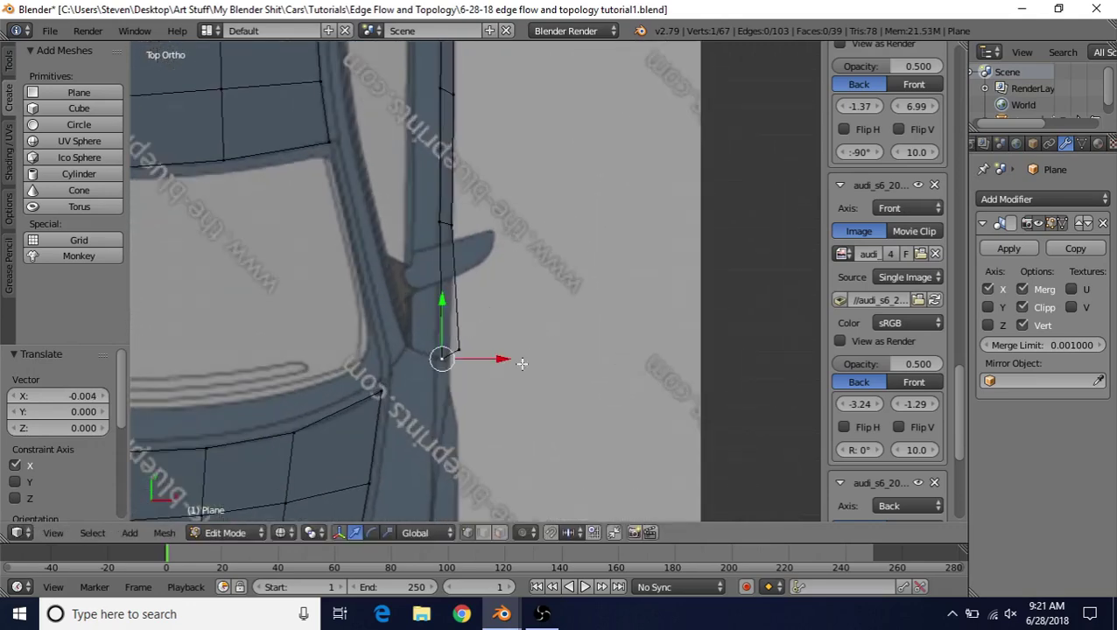
key("g")
key("x")
left_click(493, 358)
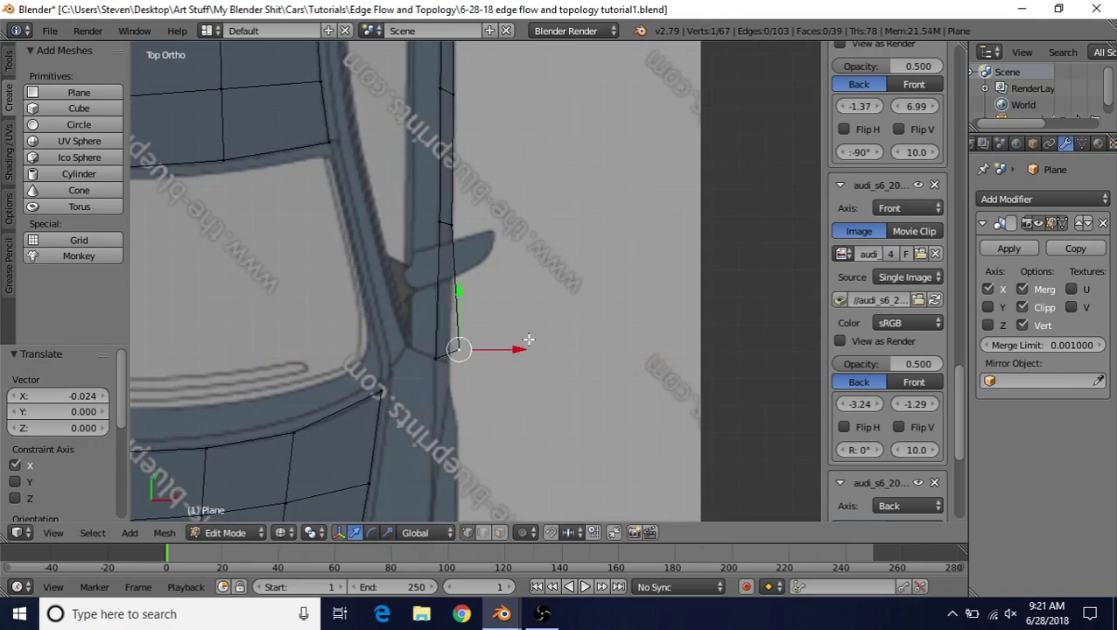
key("g")
key("x")
left_click(511, 348)
Examine the door panel's alignment with the blueprints in the side, top, front and back views
key("KP_3")
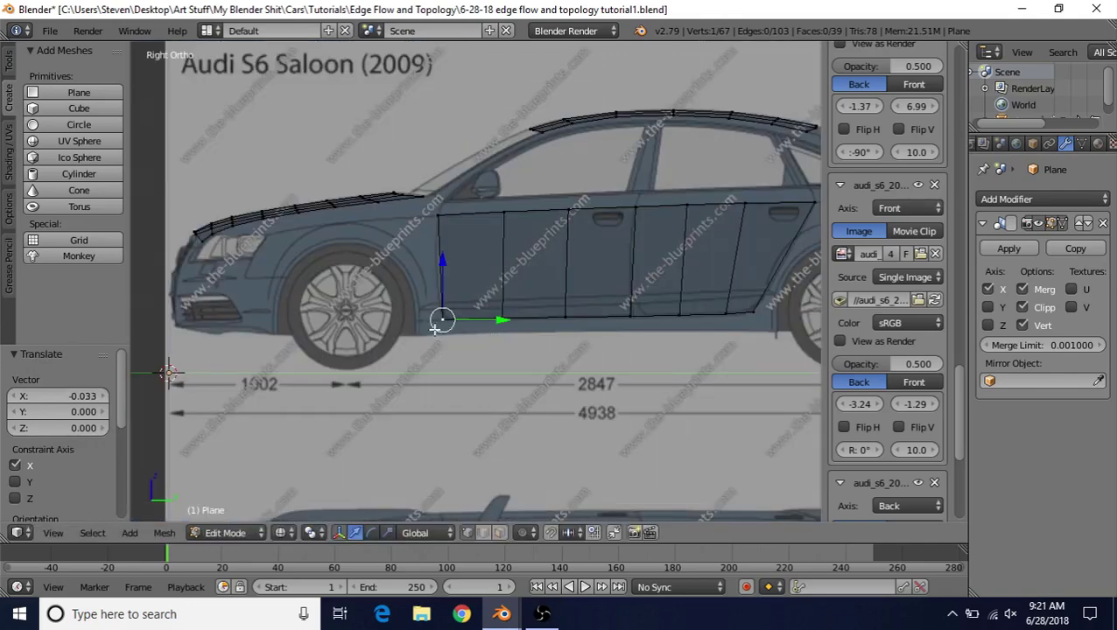
scroll(522, 268, "down", 2)
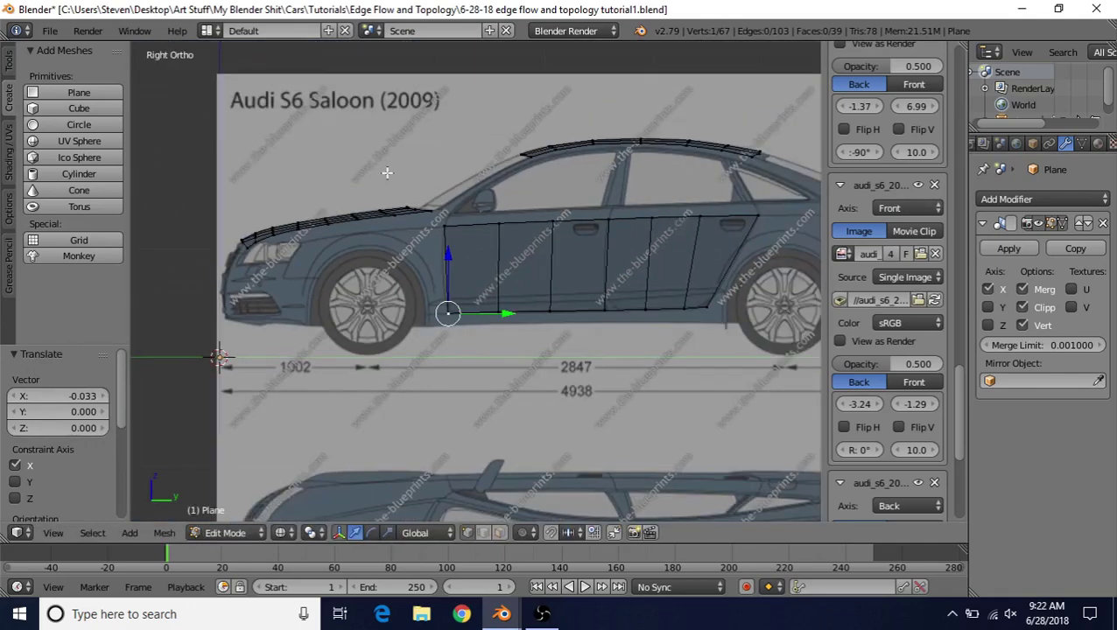
scroll(420, 324, "up", 1)
scroll(420, 323, "up", 1)
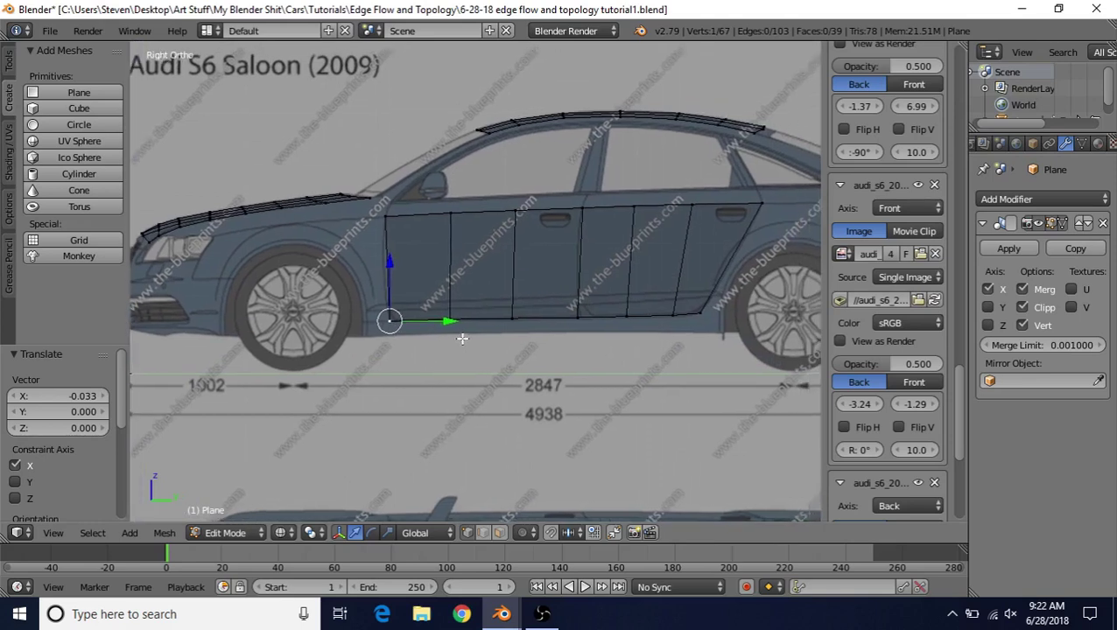
middle_click_drag(489, 337, 464, 340, "shift")
middle_click_drag(382, 331, 369, 304, "shift")
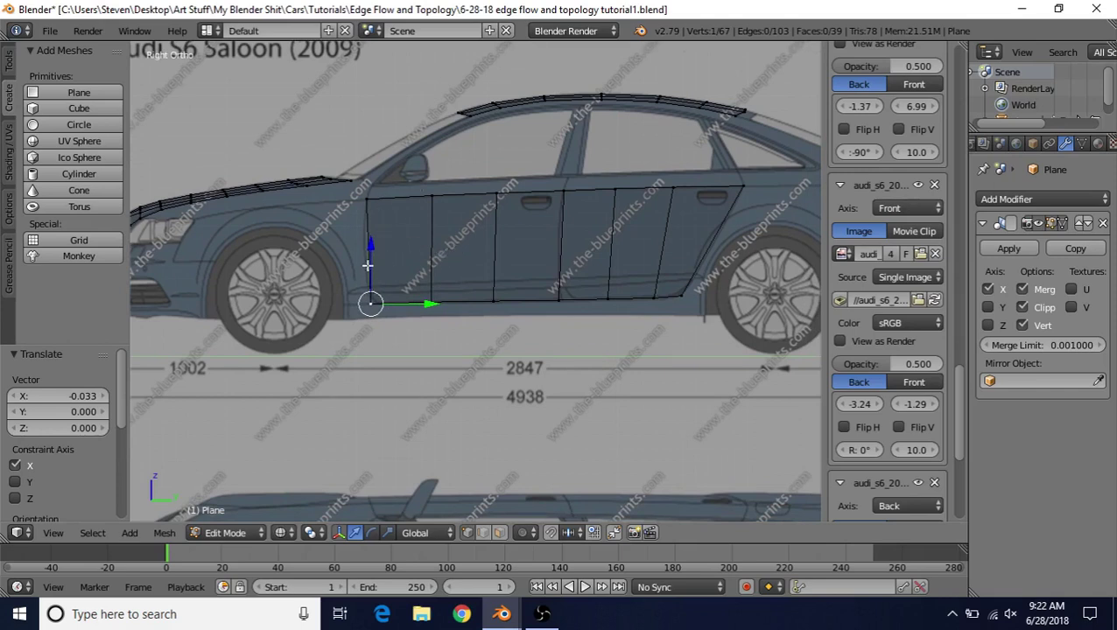
key("KP_7")
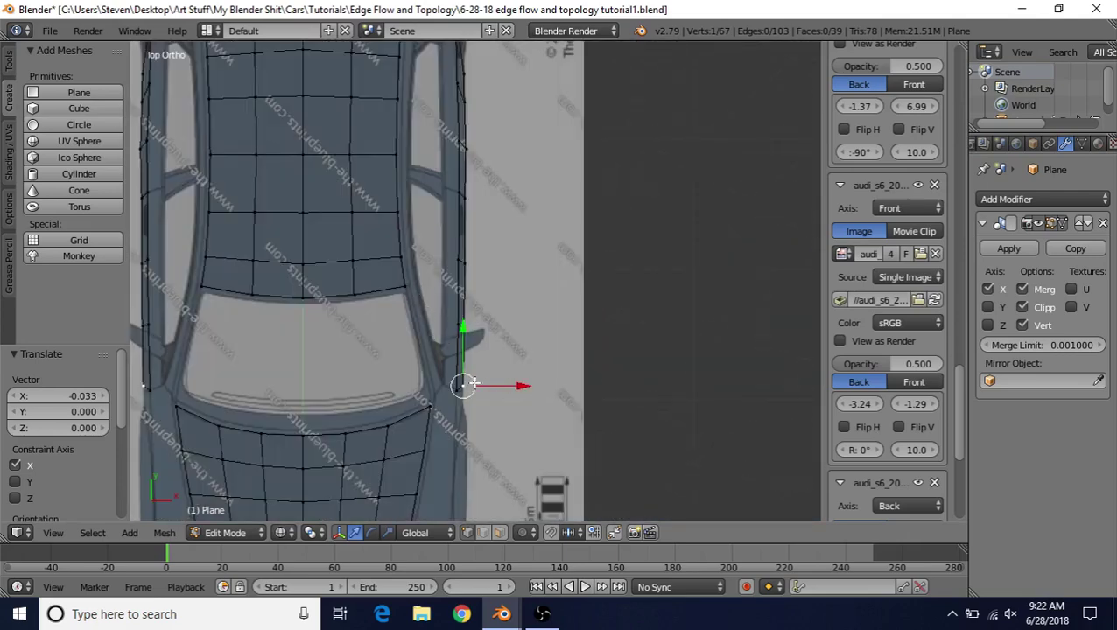
key("KP_1")
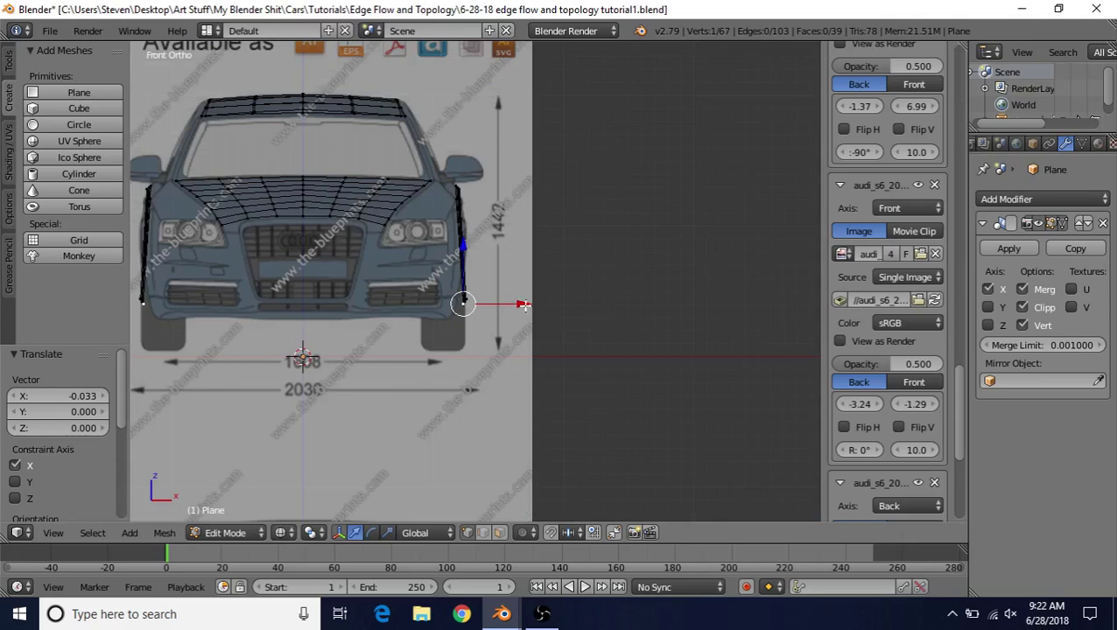
key("ctrl+KP_1")
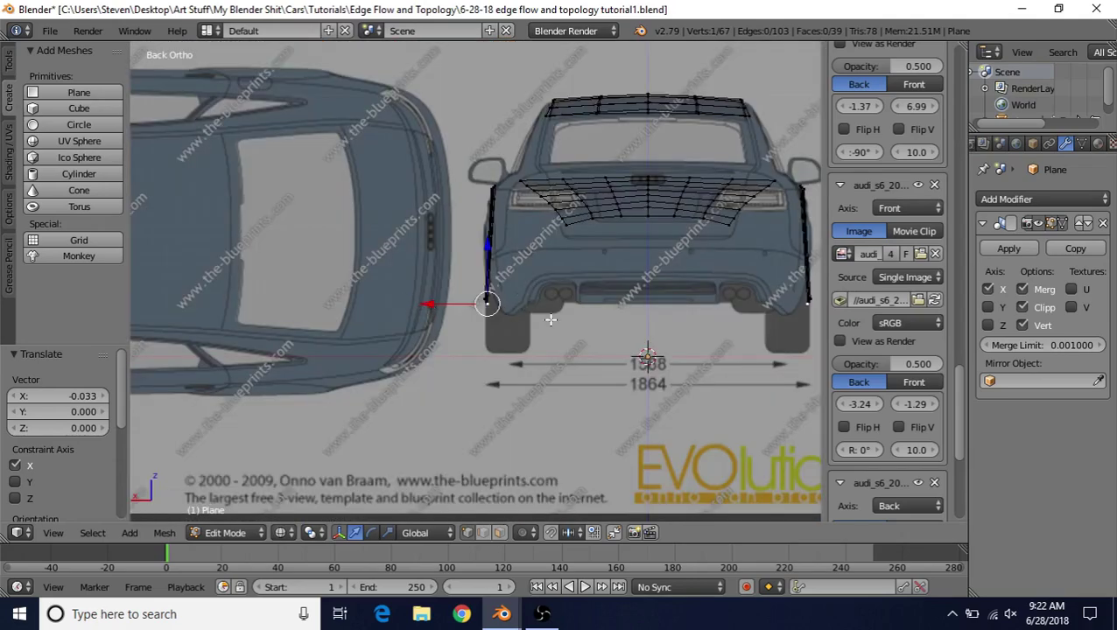
key("KP_3")
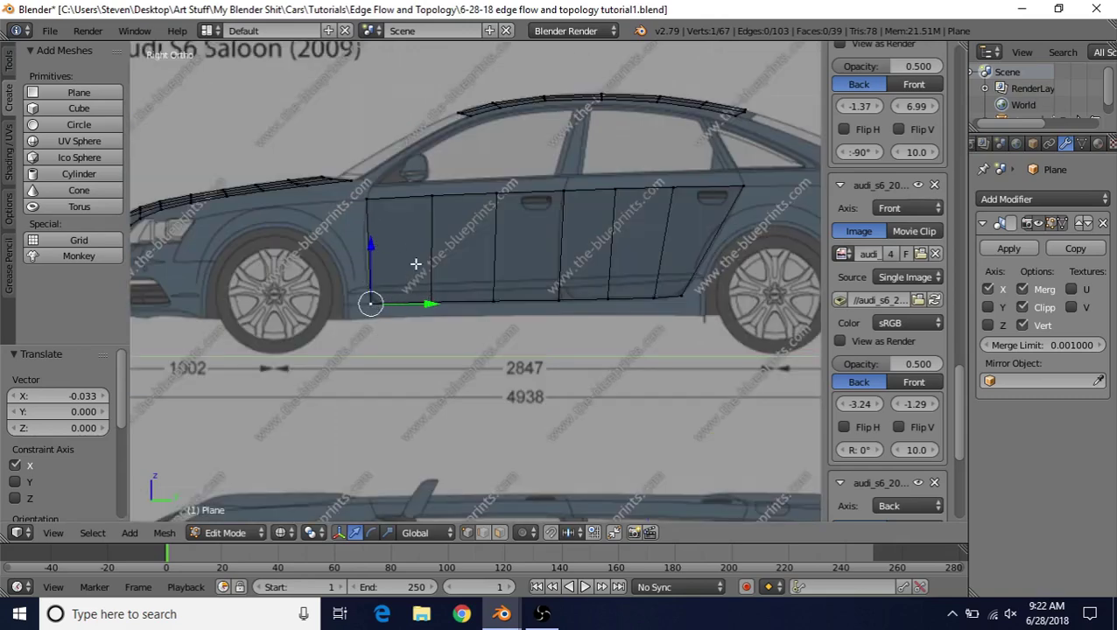
Compare the front lower corner vertex in the top and side views to check which axes each view controls
key("KP_7")
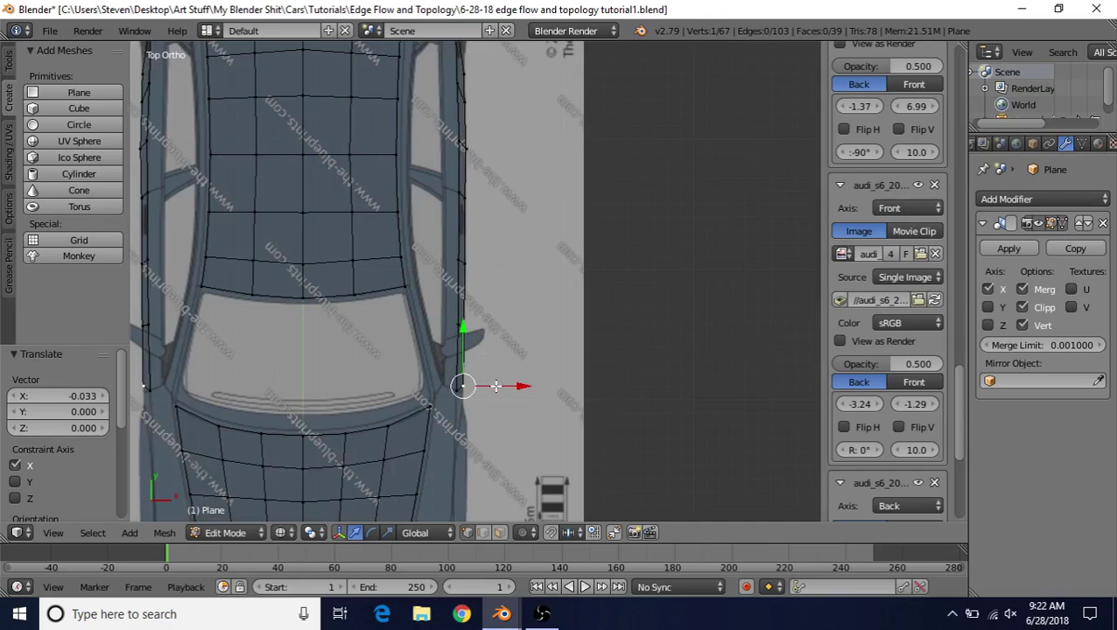
key("KP_3")
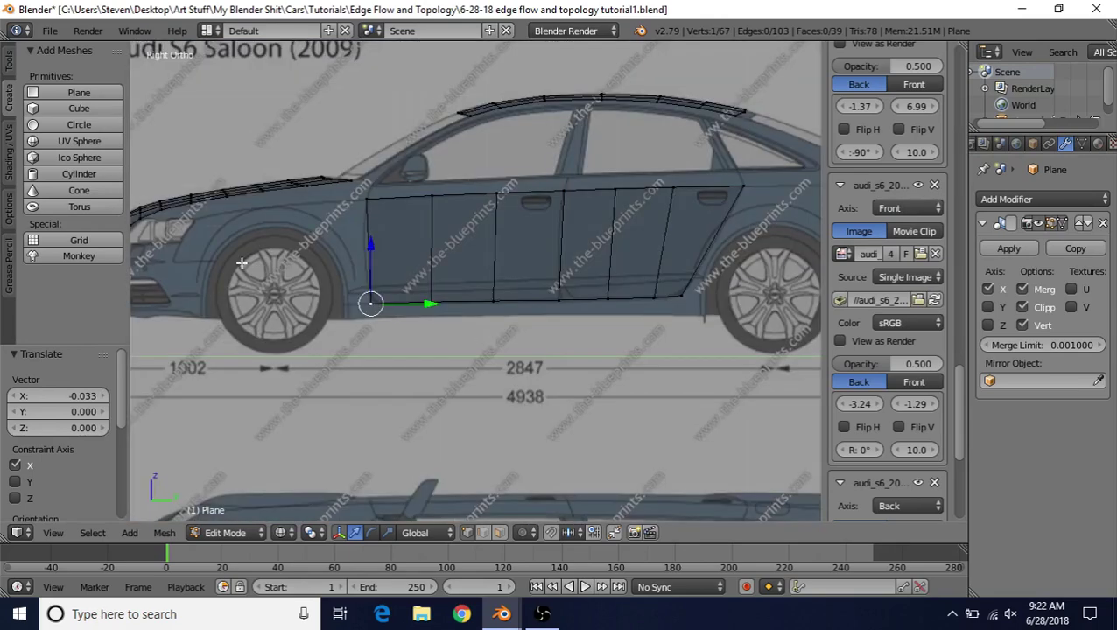
key("KP_7")
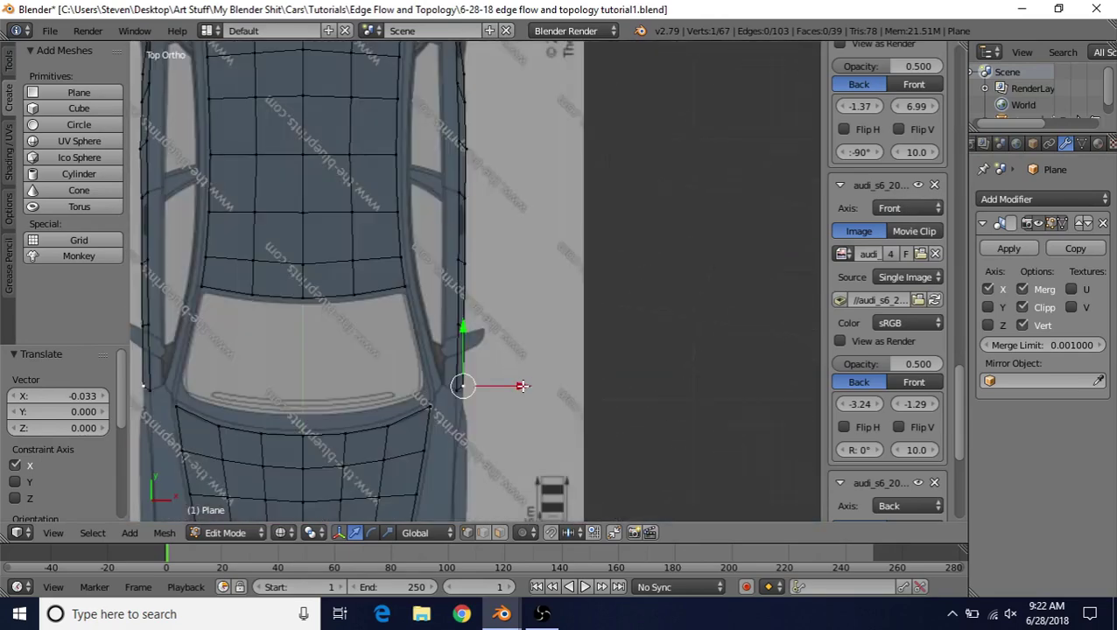
key("KP_3")
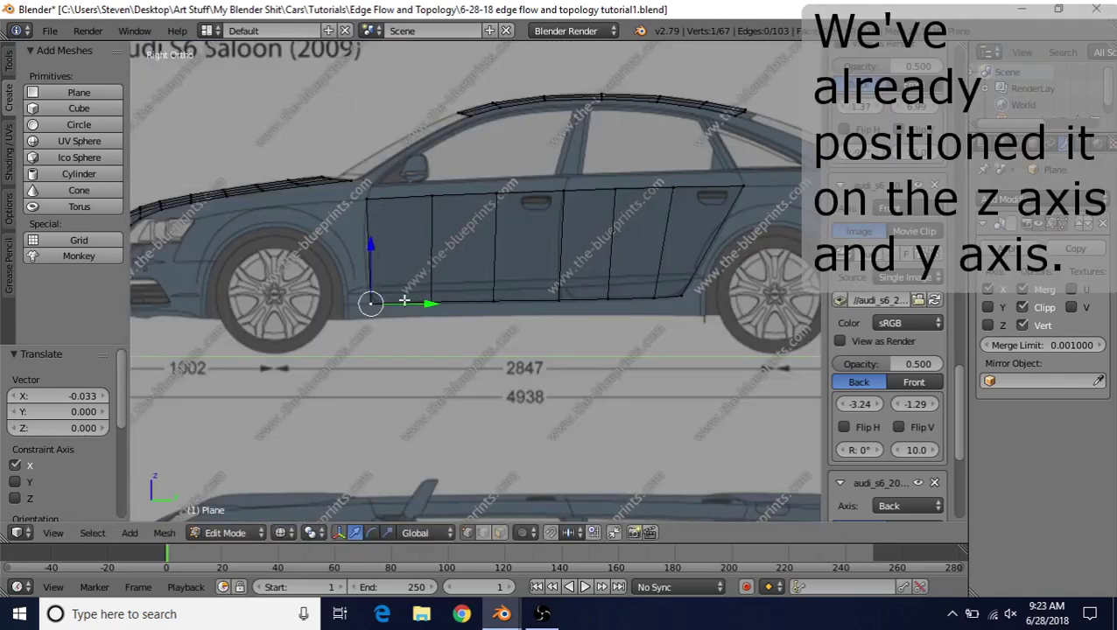
key("KP_7")
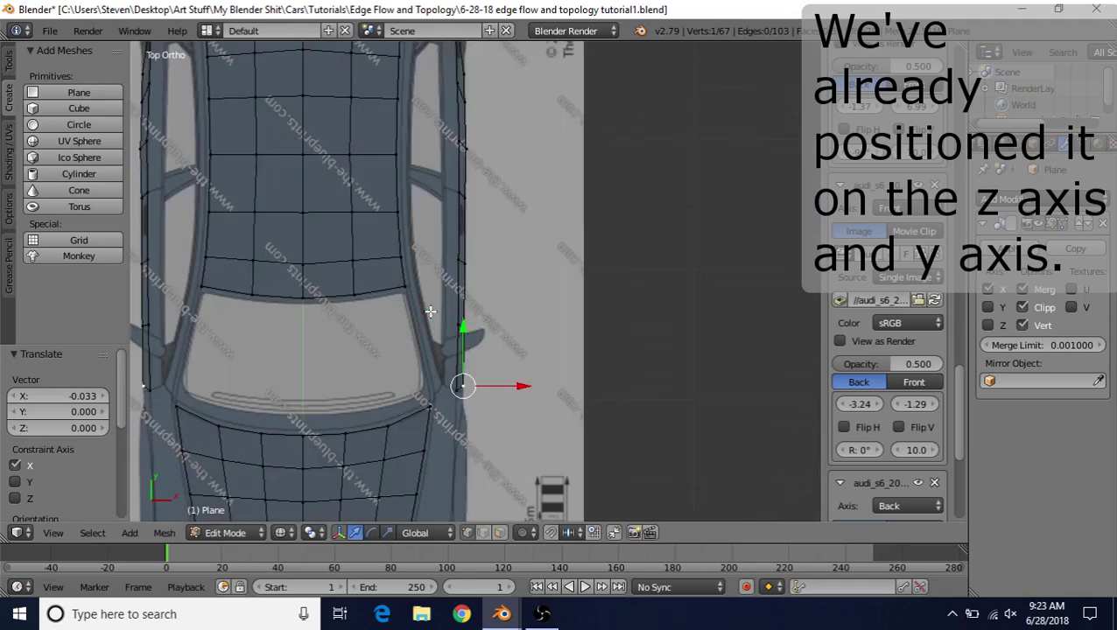
left_click_drag(521, 386, 523, 386)
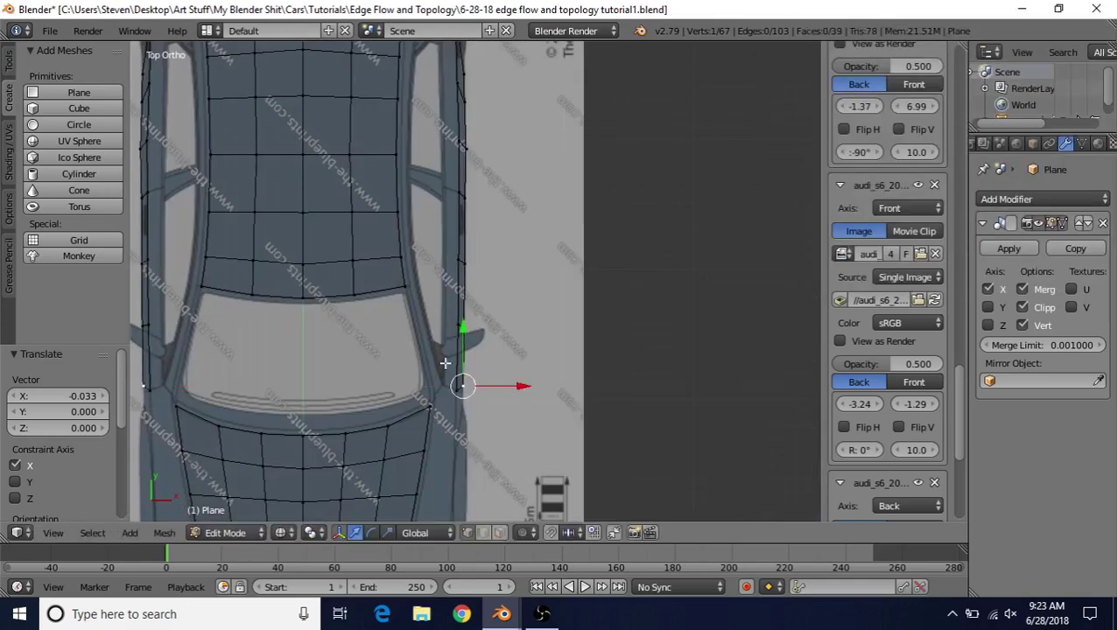
left_click_drag(462, 317, 465, 324)
key("KP_3")
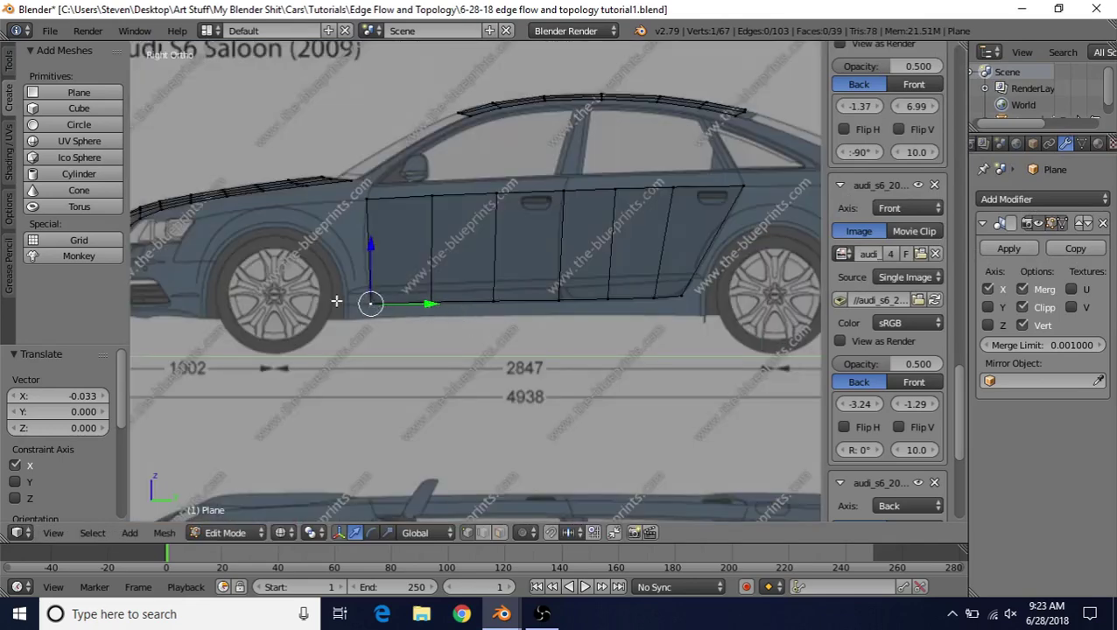
key("KP_7")
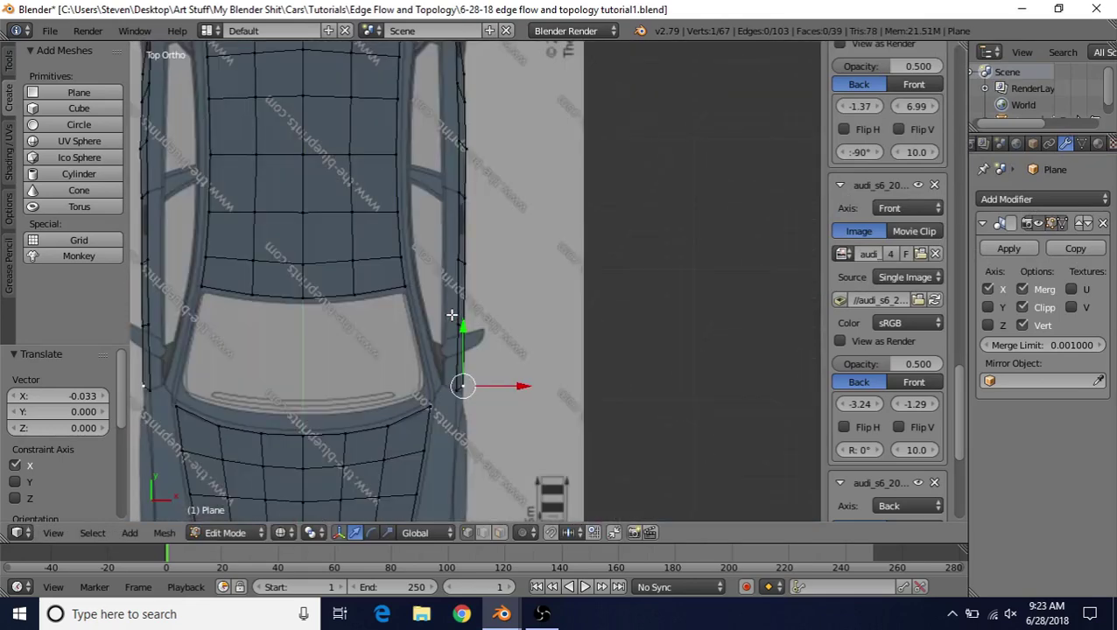
Inspect the door panel's front edge up close against the top and side blueprints
mouse_move(503, 386)
left_mouse_down()
mouse_move(548, 394)
mouse_move(513, 385)
left_mouse_up()
scroll(463, 347, "up", 5)
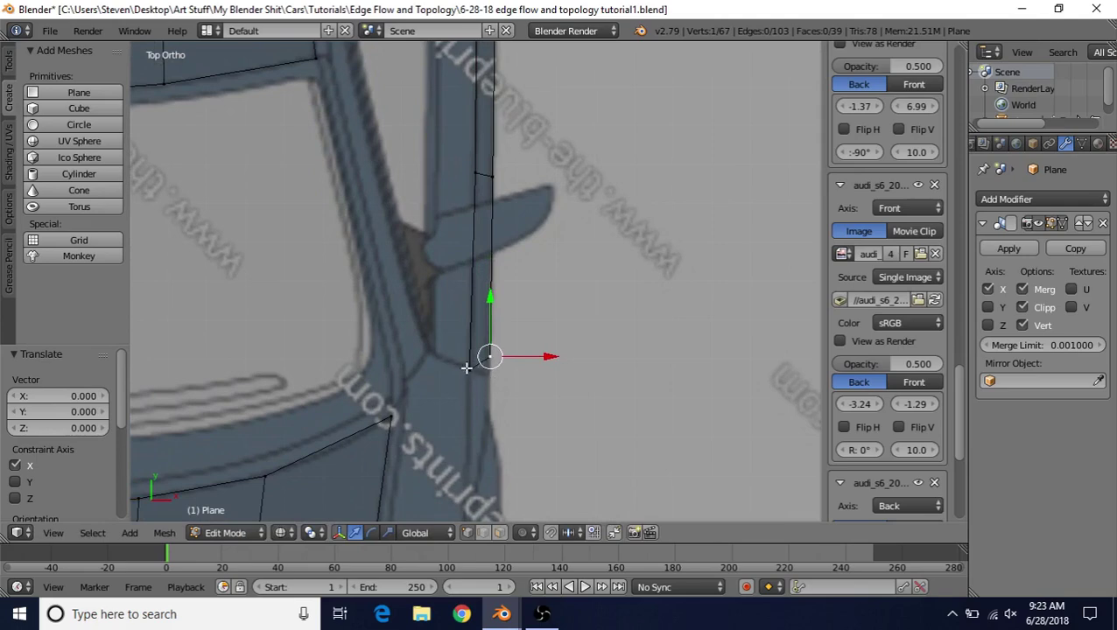
key("KP_3")
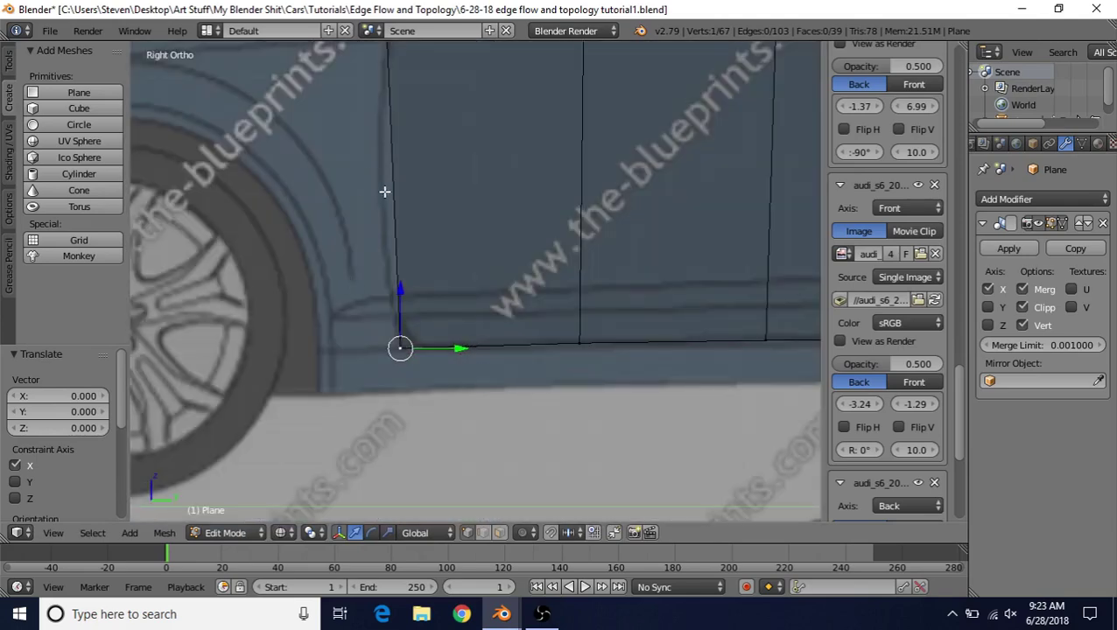
scroll(411, 249, "down", 3)
scroll(429, 271, "up", 3)
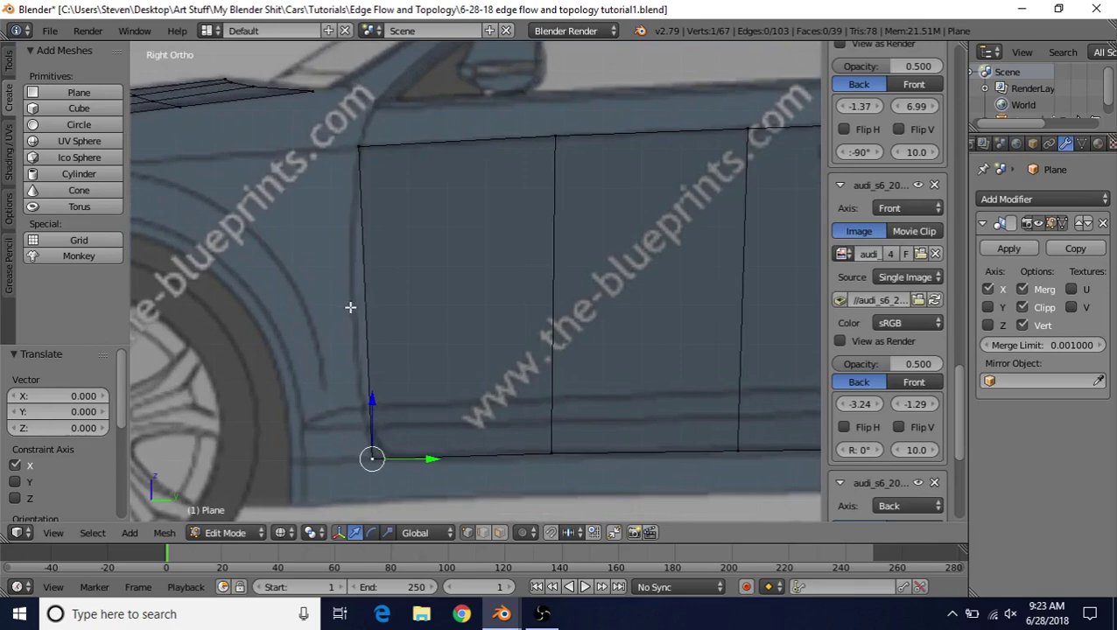
key("KP_7")
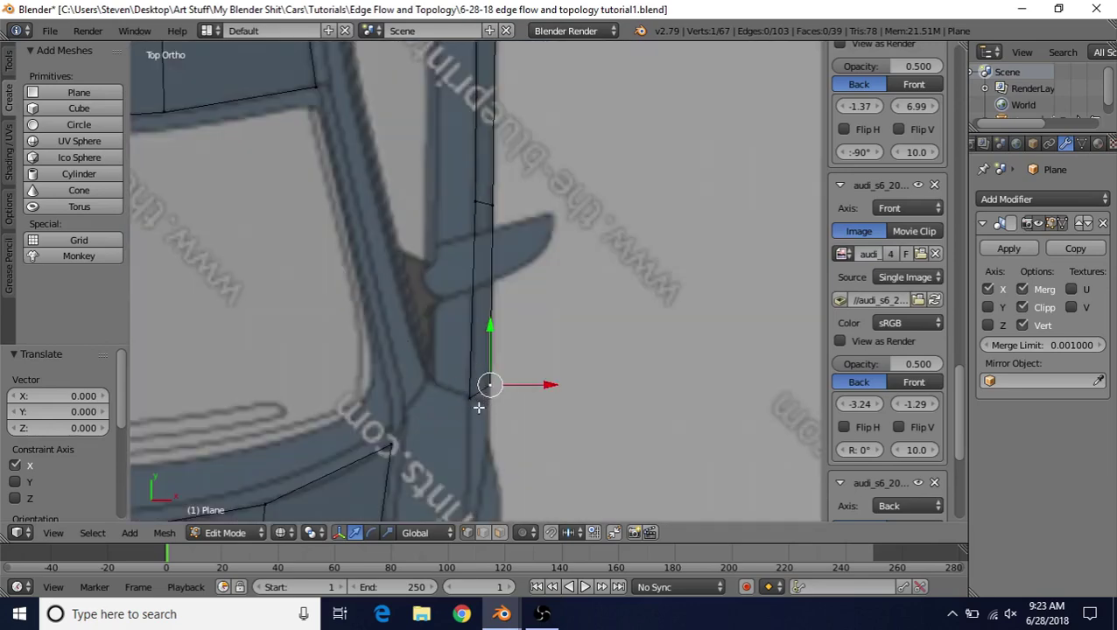
Add a horizontal loop cut through the middle of the door panel and move its front vertex forward by -0.034 along Y
key("KP_3")
key("ctrl+r")
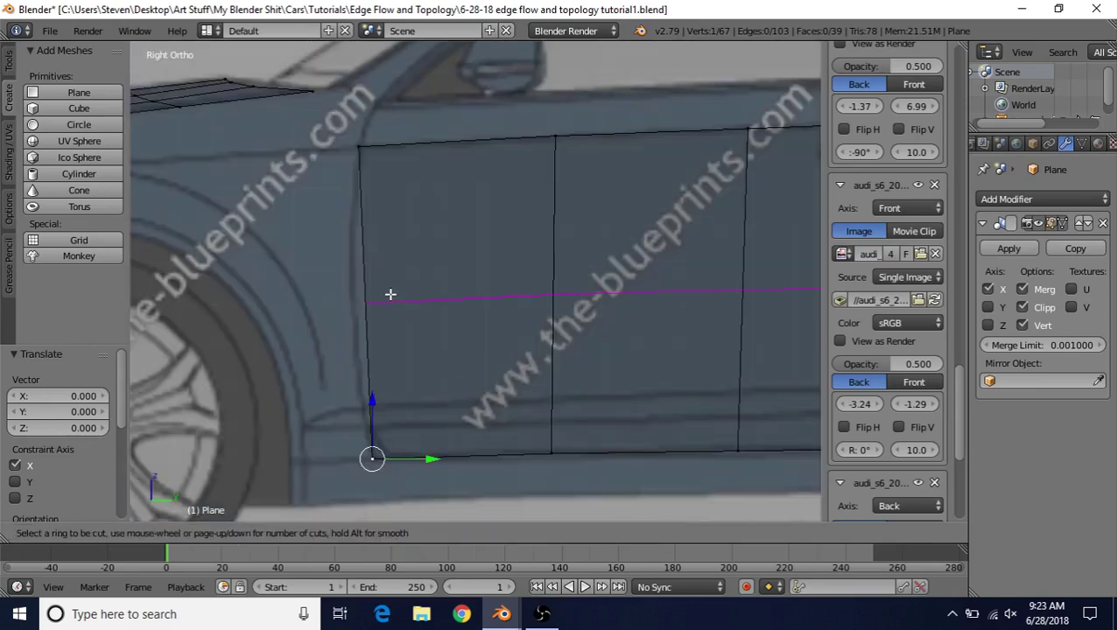
left_click(390, 294)
right_click(390, 294)
right_click(391, 289)
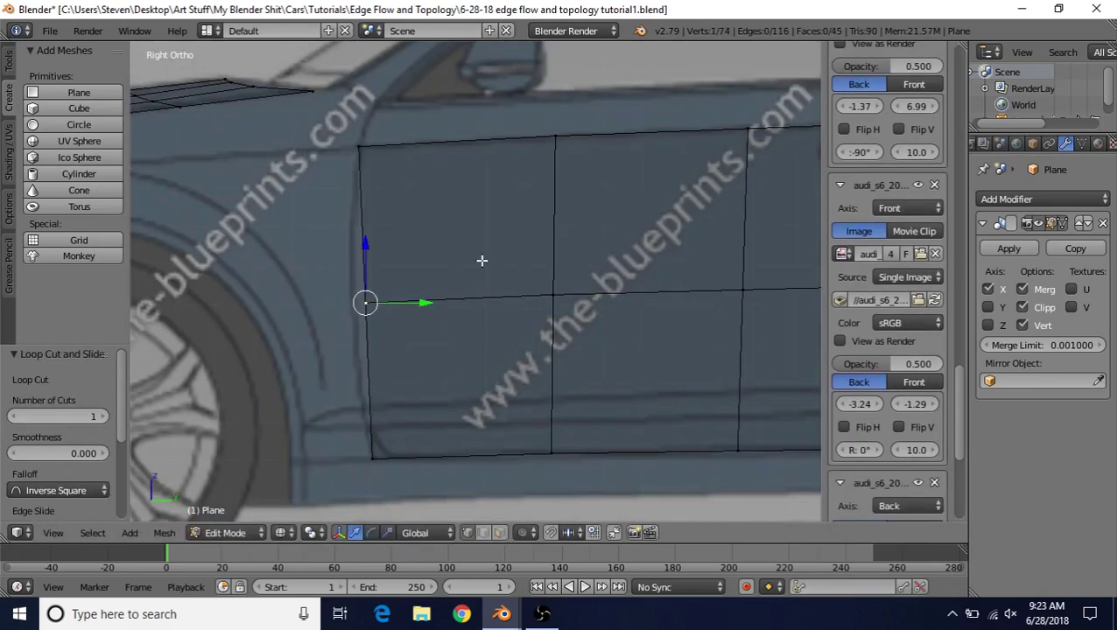
left_click_drag(418, 306, 403, 302)
Try moving the new middle loop's front vertex outward by 0.023 along X in the top view, and undo it
key("KP_7")
scroll(453, 346, "up", 3)
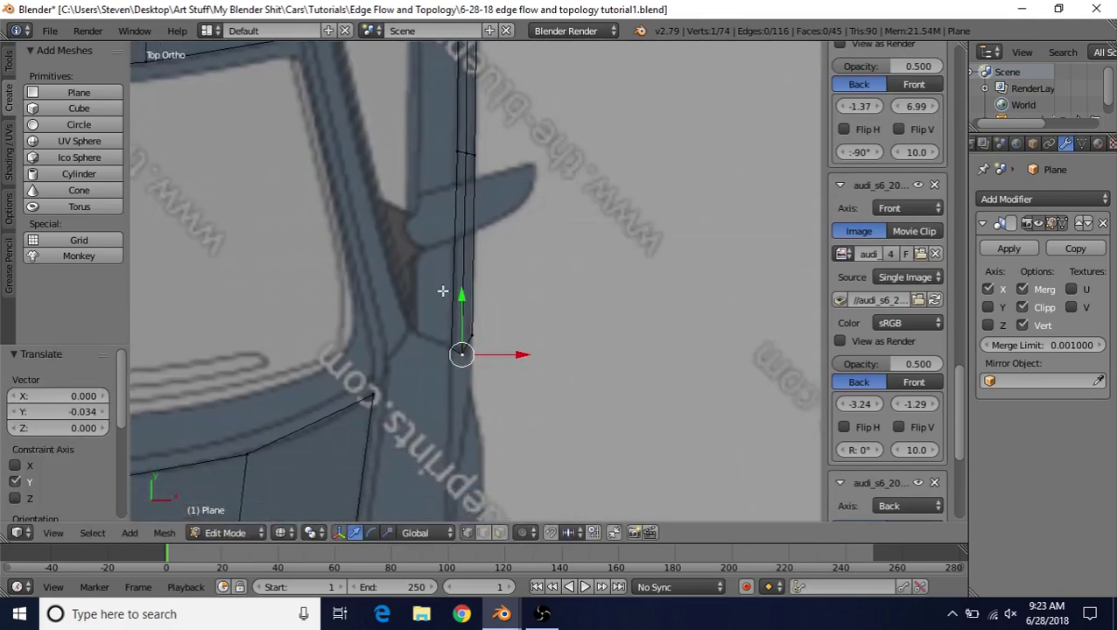
key("g")
key("x")
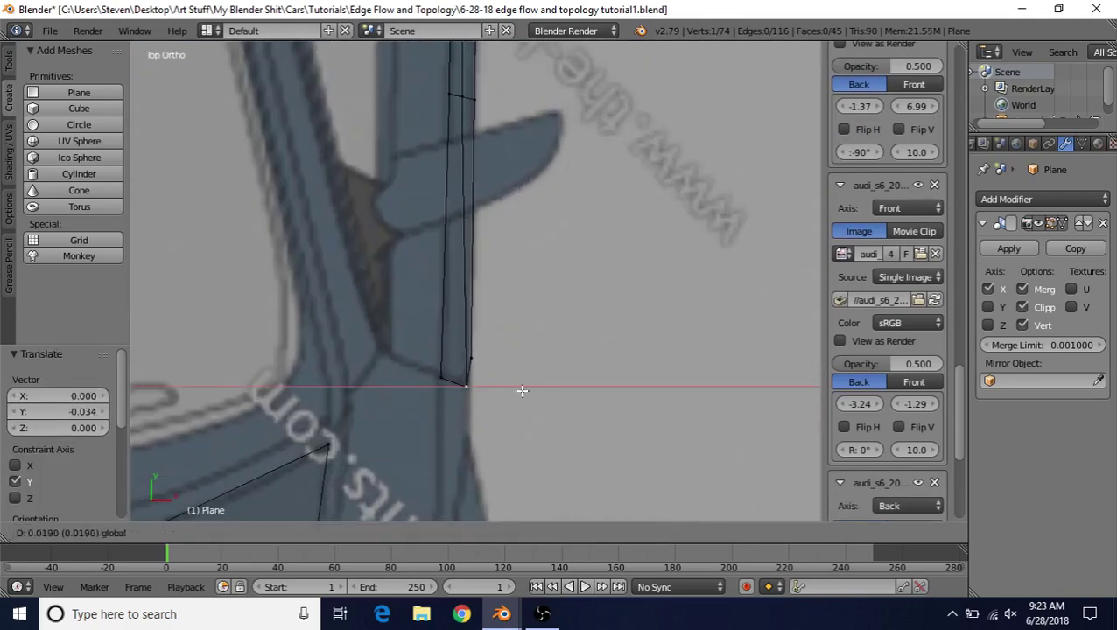
left_click(524, 390)
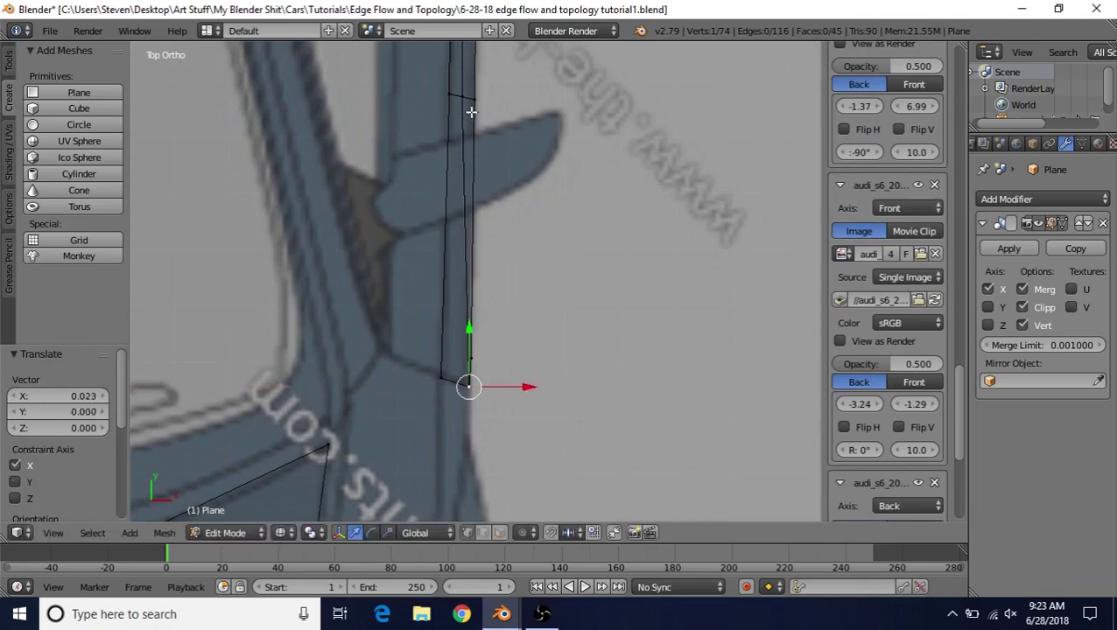
key("ctrl+z")
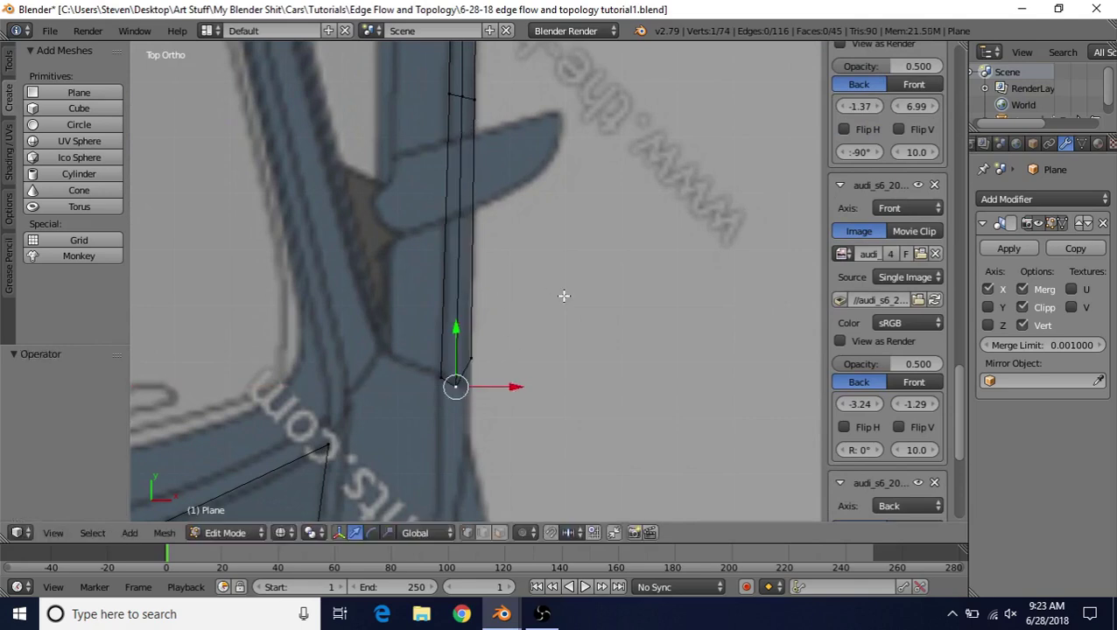
scroll(440, 317, "down", 2)
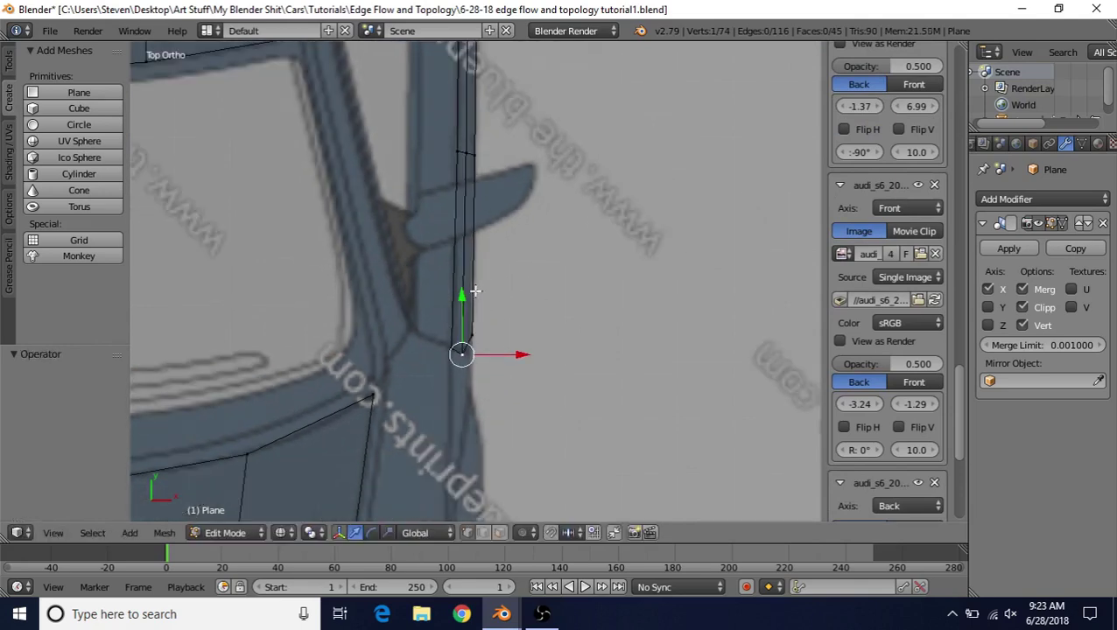
Select the door panel's entire lower edge and move it inward by -0.060 along X
key("KP_3")
right_click(531, 394, "alt")
scroll(518, 374, "down", 2)
middle_click_drag(519, 374, 546, 319)
key("g")
key("x")
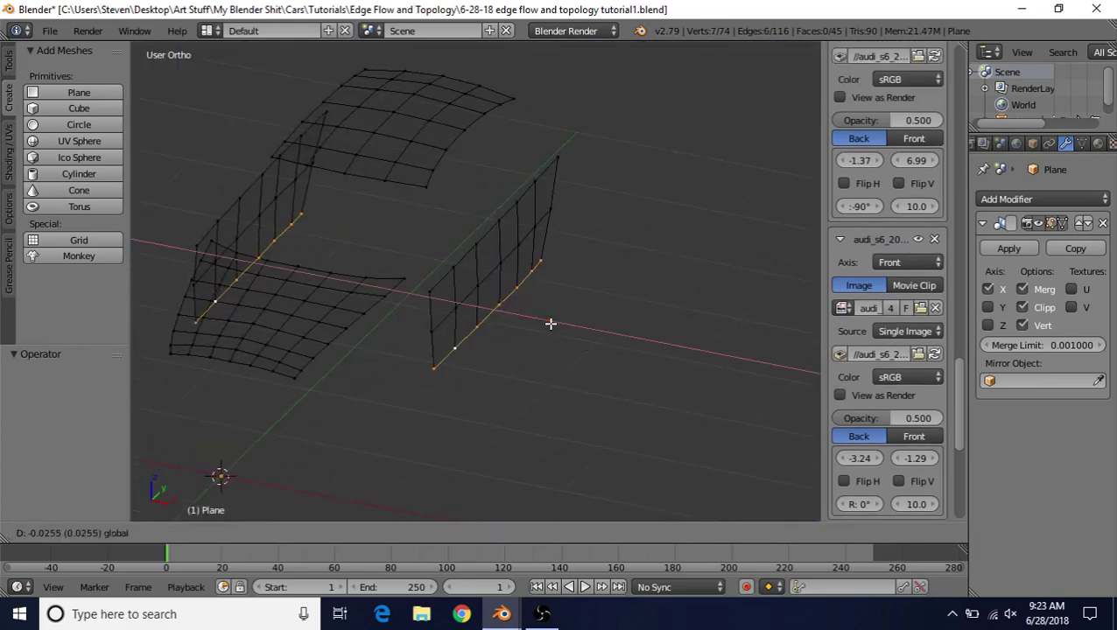
left_click(548, 322)
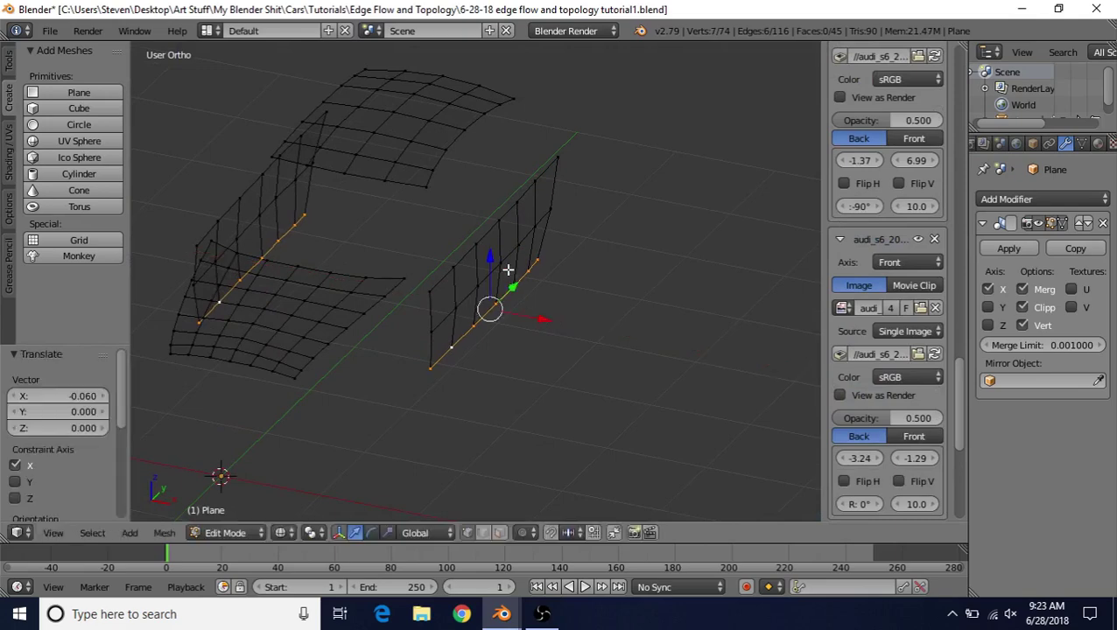
Select the door panel's middle edge loop and move it outward by 0.021 along X against the top blueprint
right_click(467, 294, "alt")
key("KP_7")
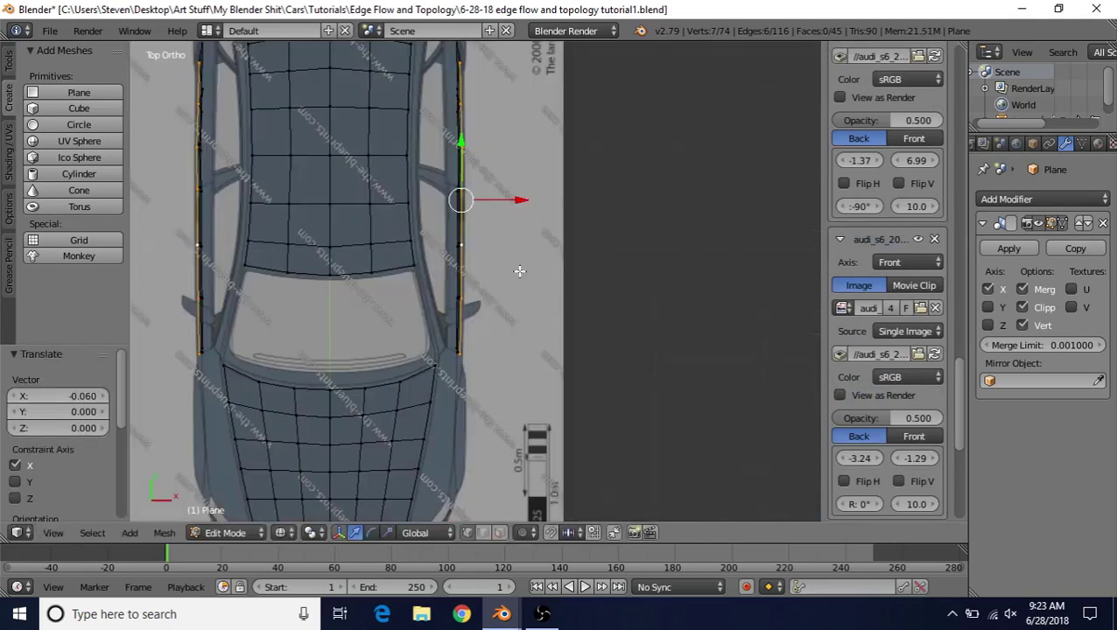
scroll(518, 272, "up", 2)
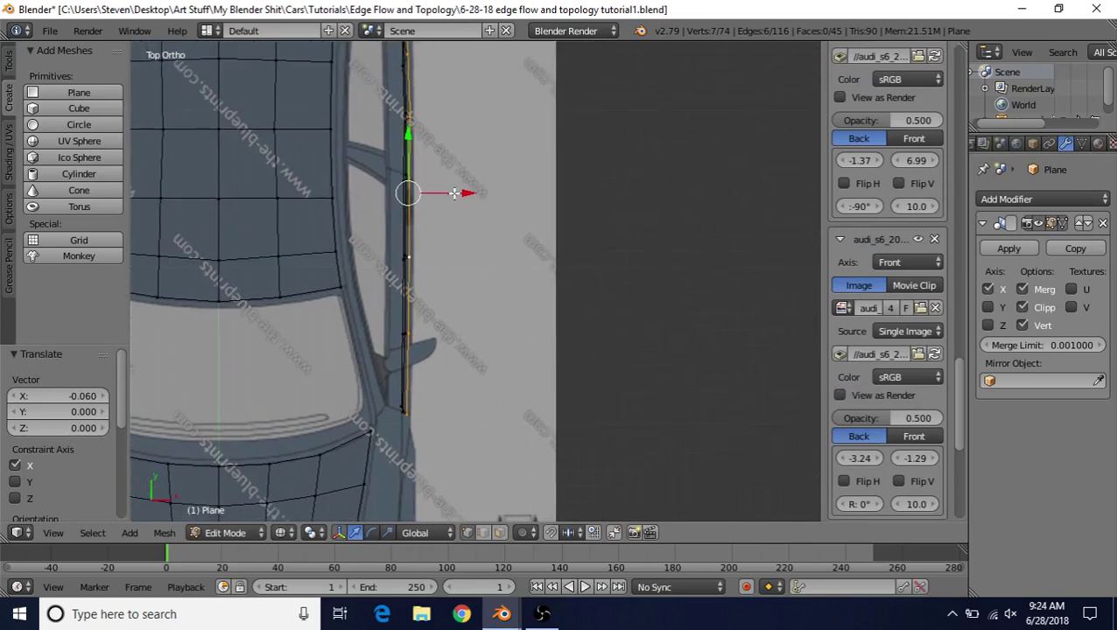
left_click_drag(461, 193, 463, 195)
Move the middle loop's rearmost vertex outward by 0.022 along X, and the next vertex forward of it by 0.007
middle_click_drag(463, 120, 441, 341, "shift")
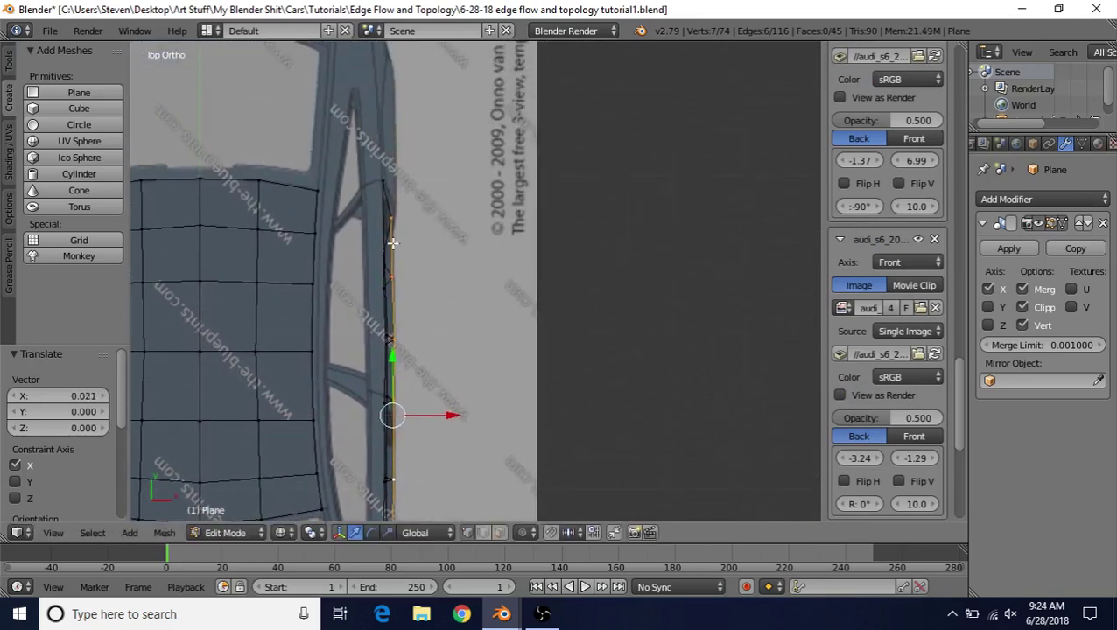
scroll(398, 236, "up", 1)
right_click(371, 196)
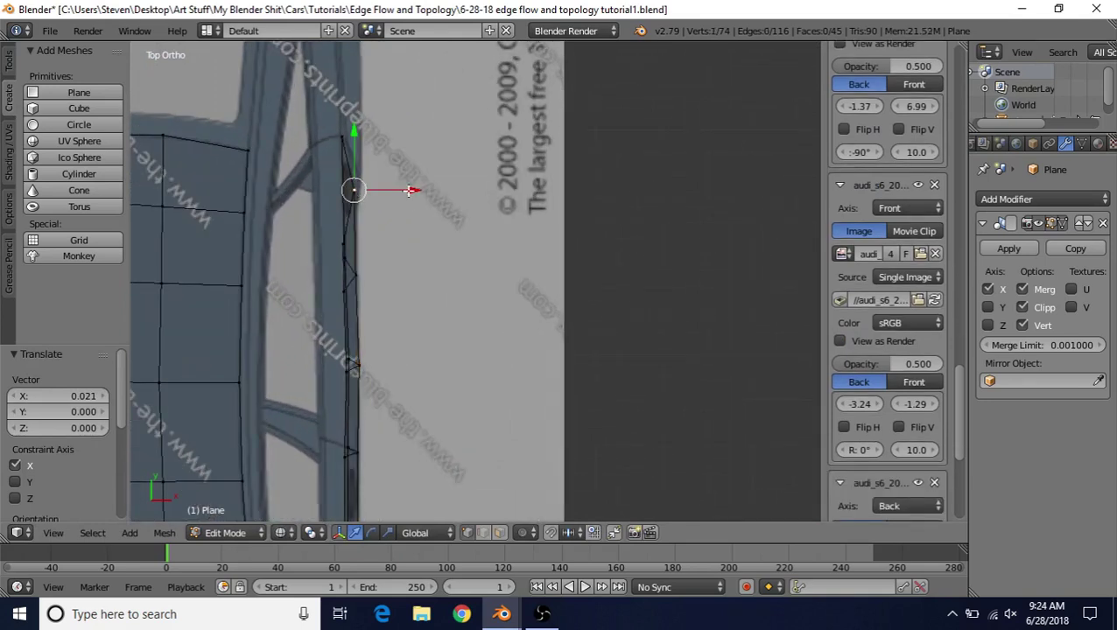
left_click_drag(408, 191, 411, 187)
right_click(361, 292)
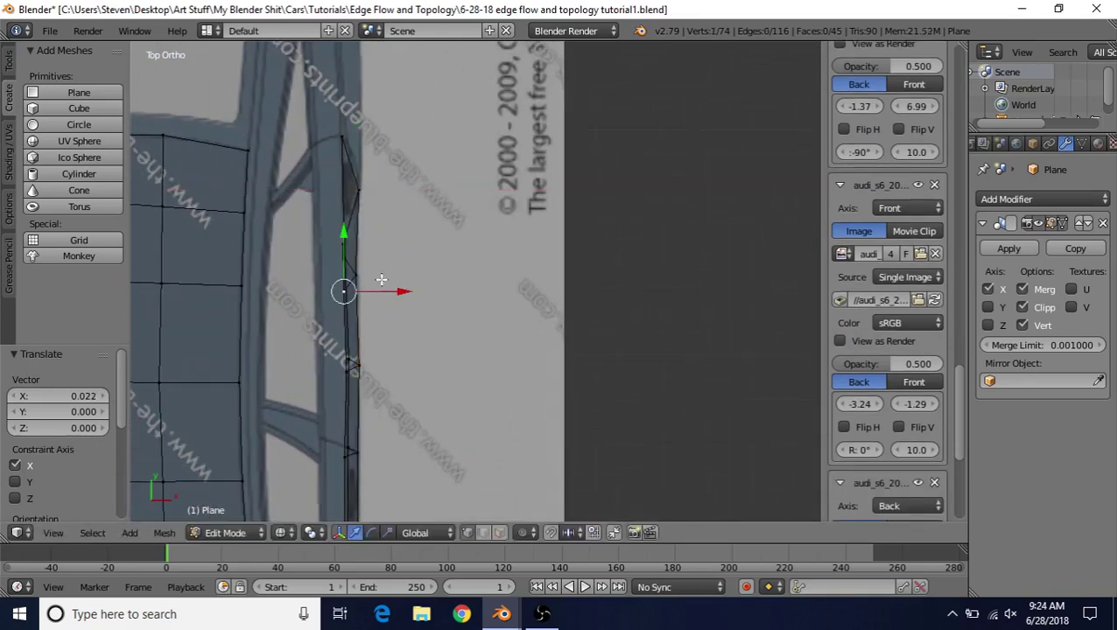
right_click(382, 279)
left_click_drag(405, 278, 396, 272)
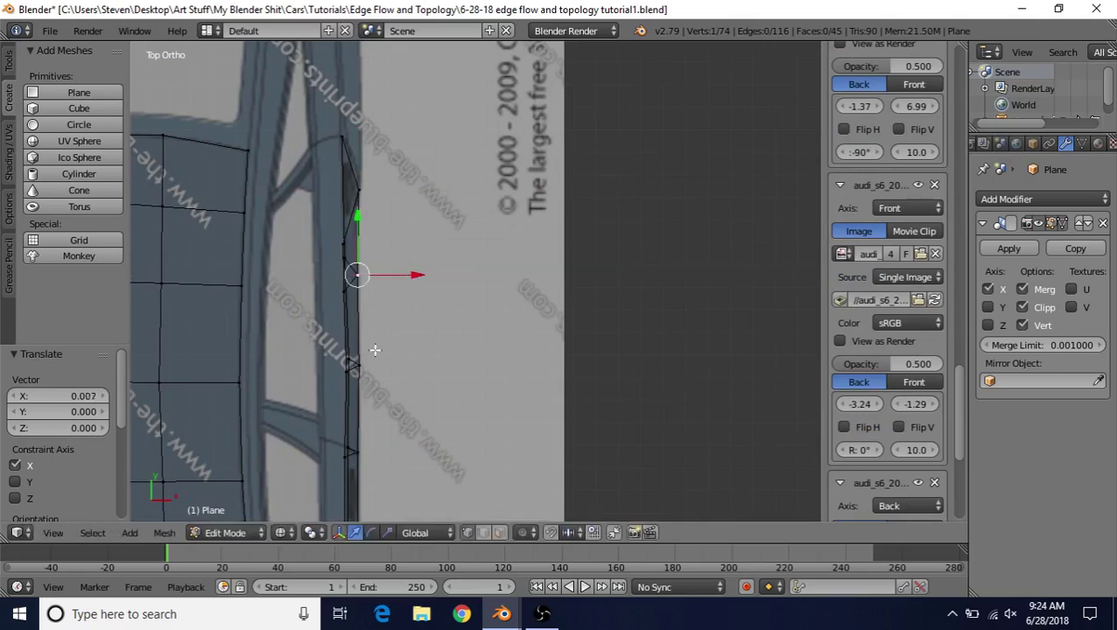
Move the middle loop's third vertex from the rear by -0.007 along X, and the fourth by 0.004
right_click(374, 351)
left_click_drag(413, 363, 407, 367)
right_click(379, 438)
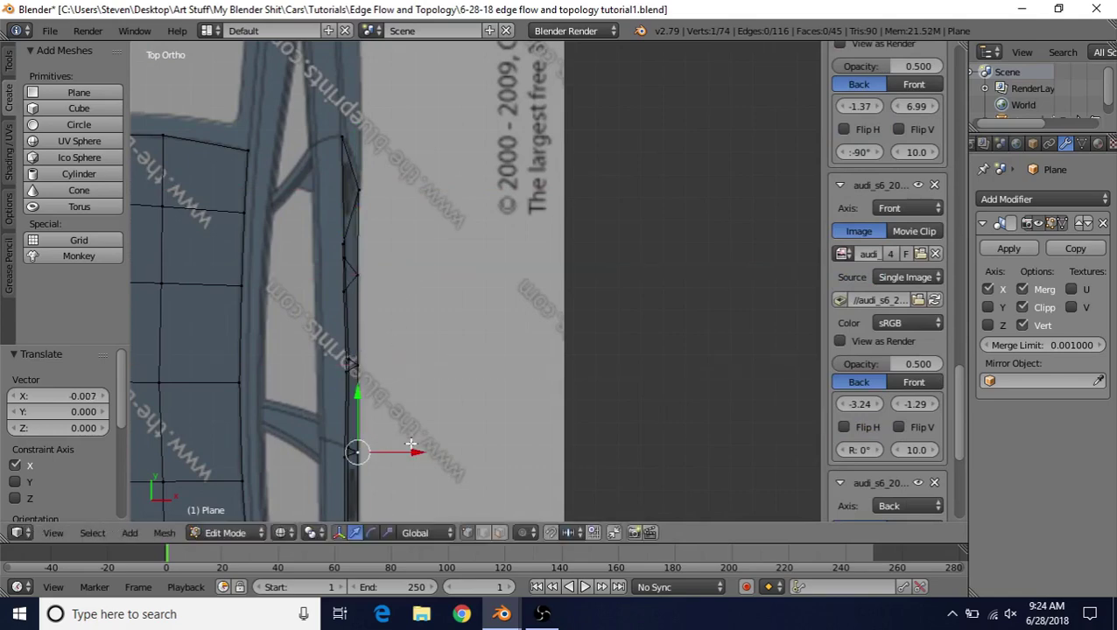
left_click_drag(410, 445, 422, 440)
scroll(442, 360, "down", 10, "shift")
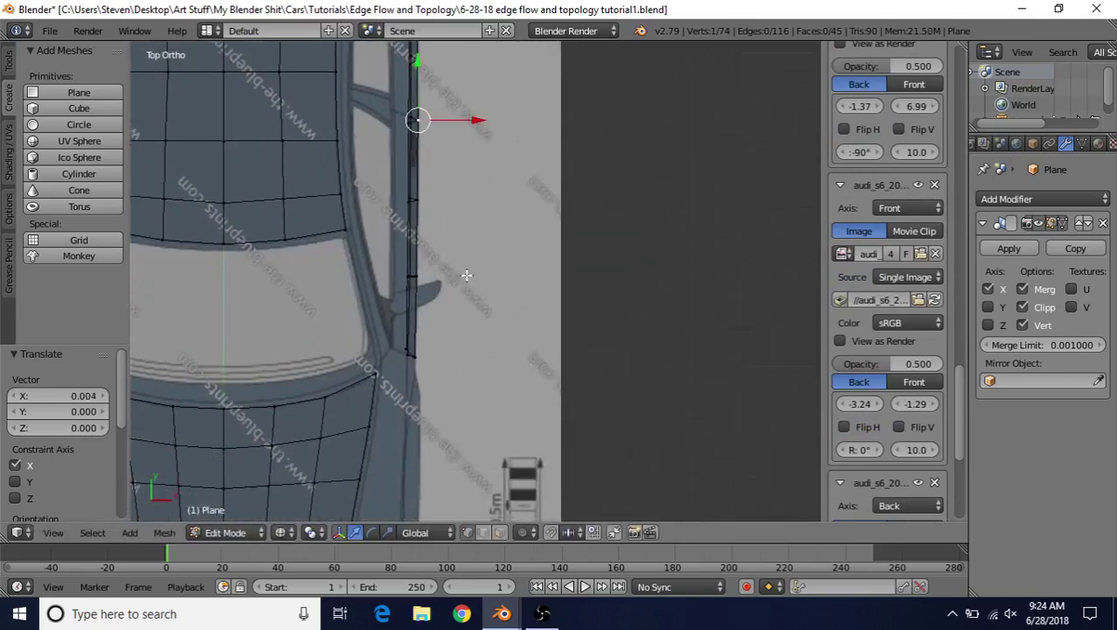
scroll(467, 275, "up", 3)
scroll(466, 275, "down", 5, "shift")
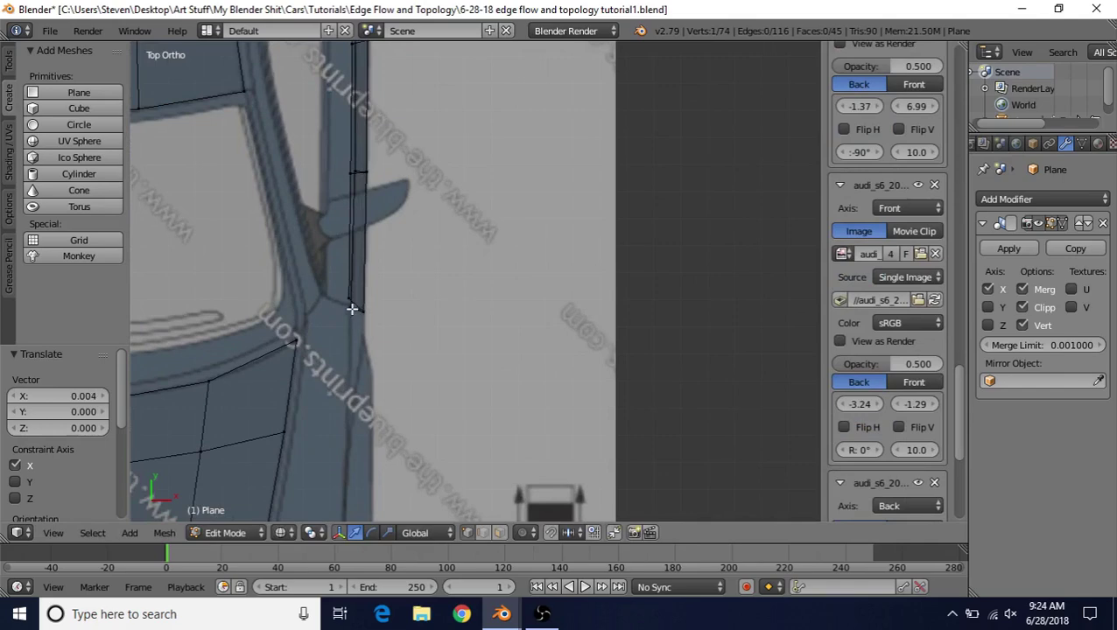
scroll(492, 322, "down", 2)
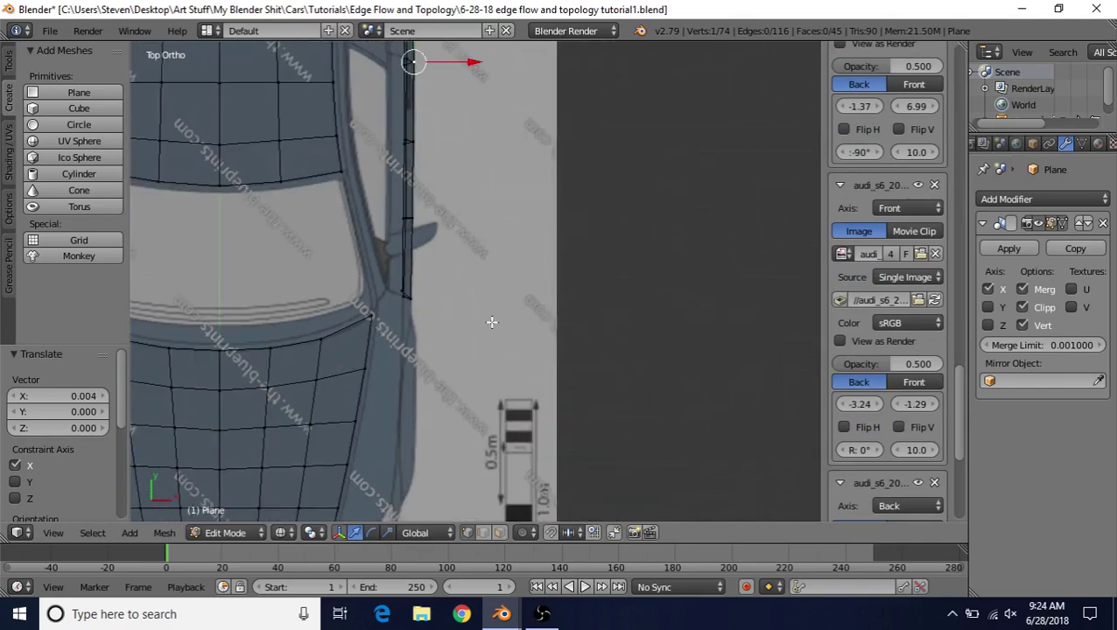
Switch to Object Mode, apply smooth shading to the car mesh and check the door panel's surface
middle_click_drag(492, 322, 427, 241)
key("Tab")
middle_click_drag(536, 251, 239, 200)
left_click(9, 59)
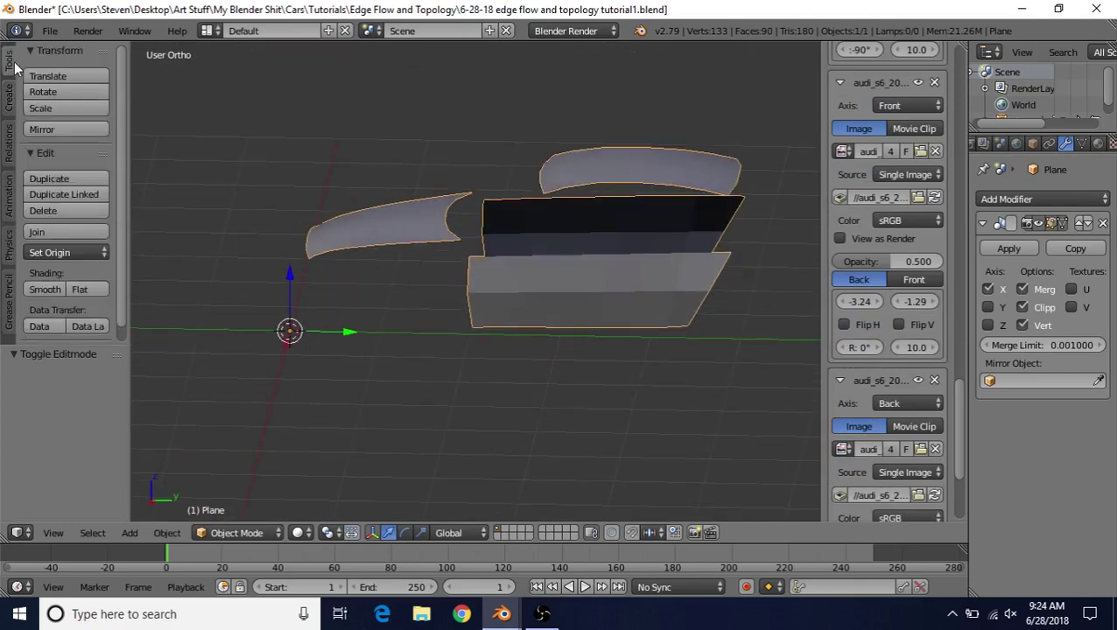
left_click(46, 290)
middle_click_drag(490, 254, 580, 275)
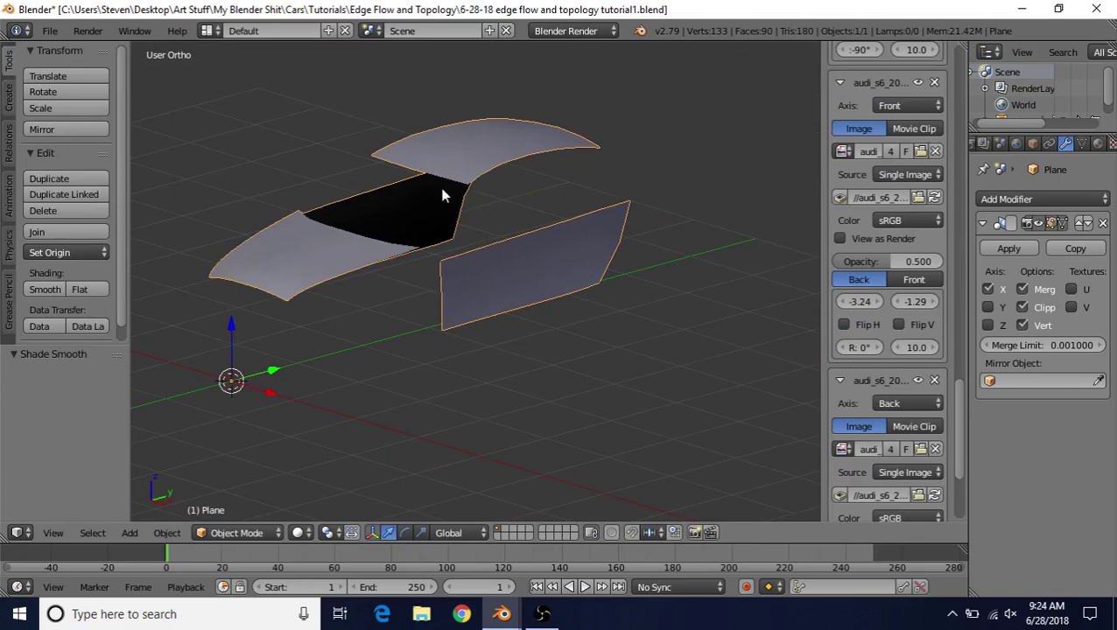
In wireframe side view, move the middle loop's fourth vertex from the rear by -0.015 along Y, and its rearmost vertex by 0.019
key("Tab")
middle_click_drag(496, 285, 429, 258)
key("KP_3")
key("z")
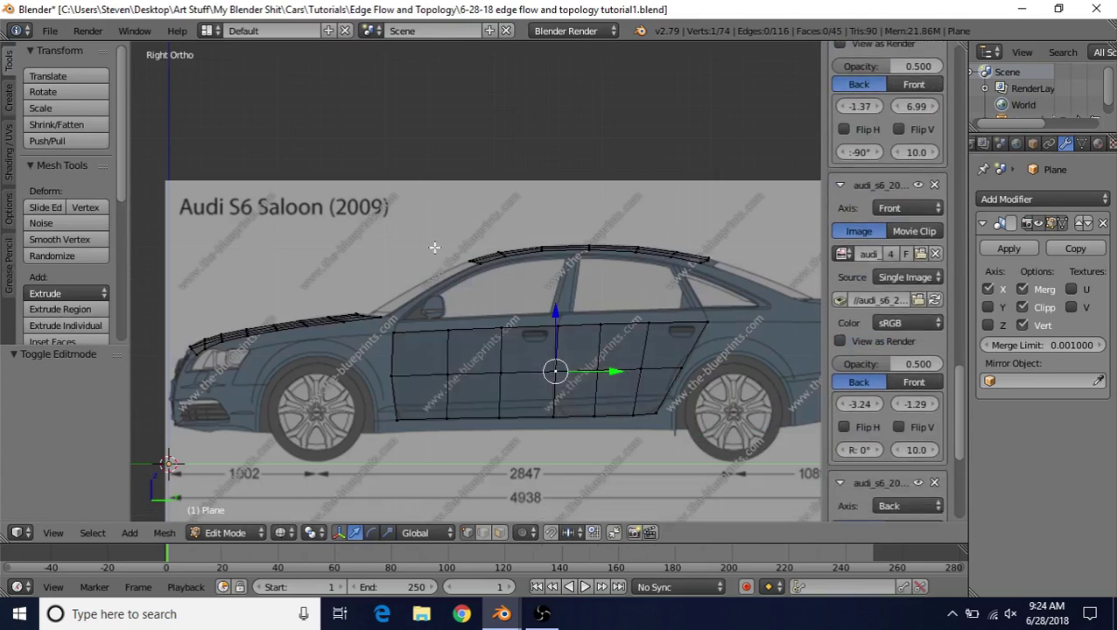
scroll(514, 302, "down", 3, "shift")
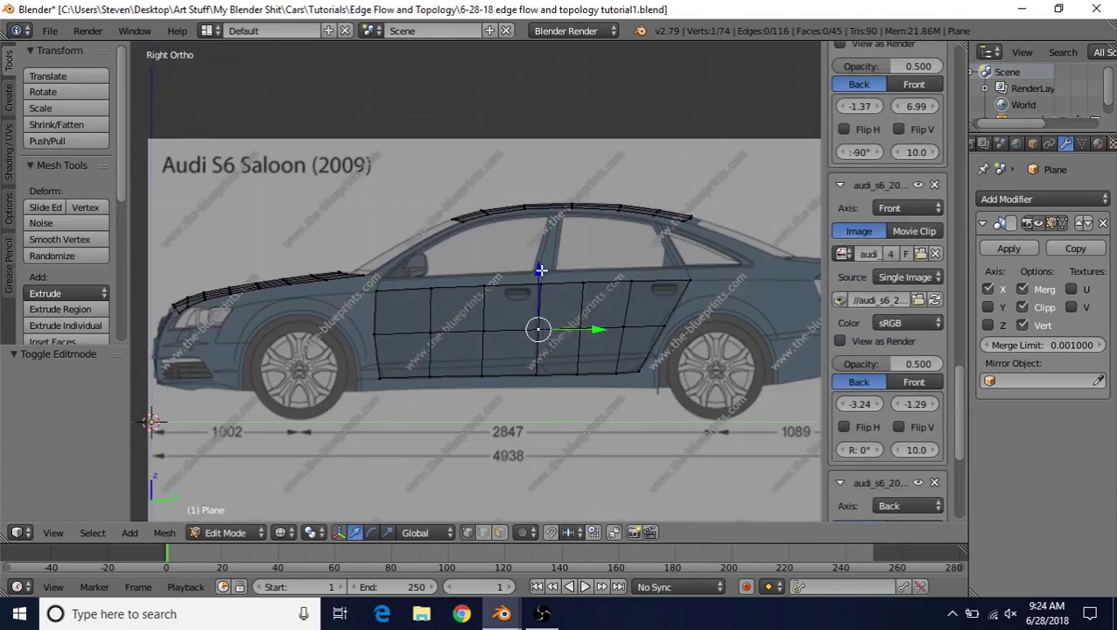
left_click_drag(595, 331, 592, 328)
scroll(500, 297, "up", 3)
right_click(726, 259)
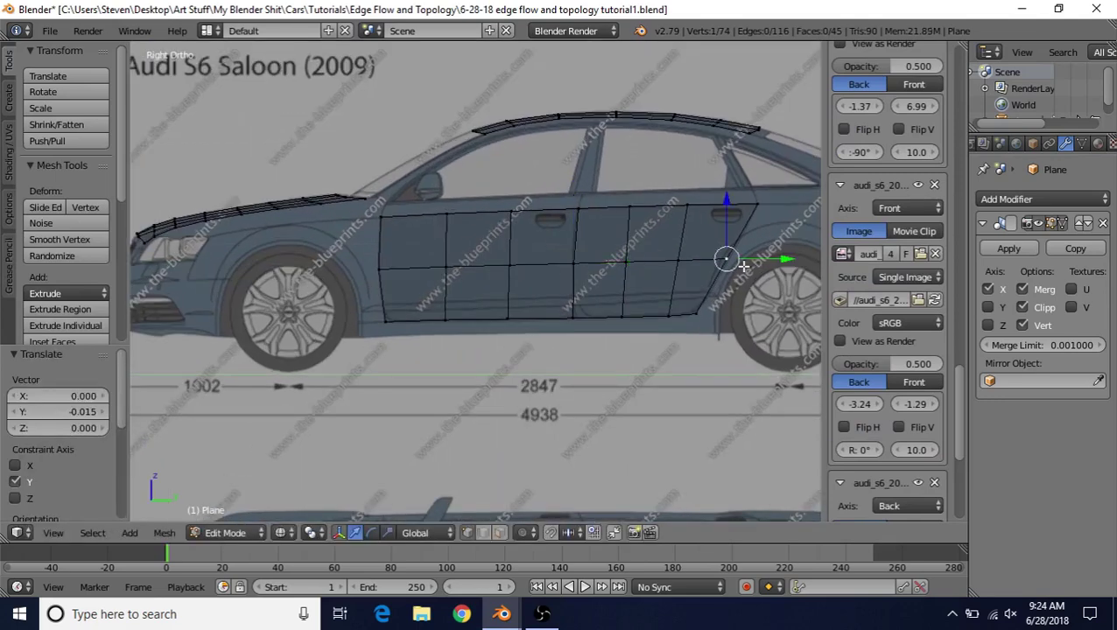
left_click_drag(775, 257, 781, 262)
middle_click_drag(441, 244, 491, 241, "shift")
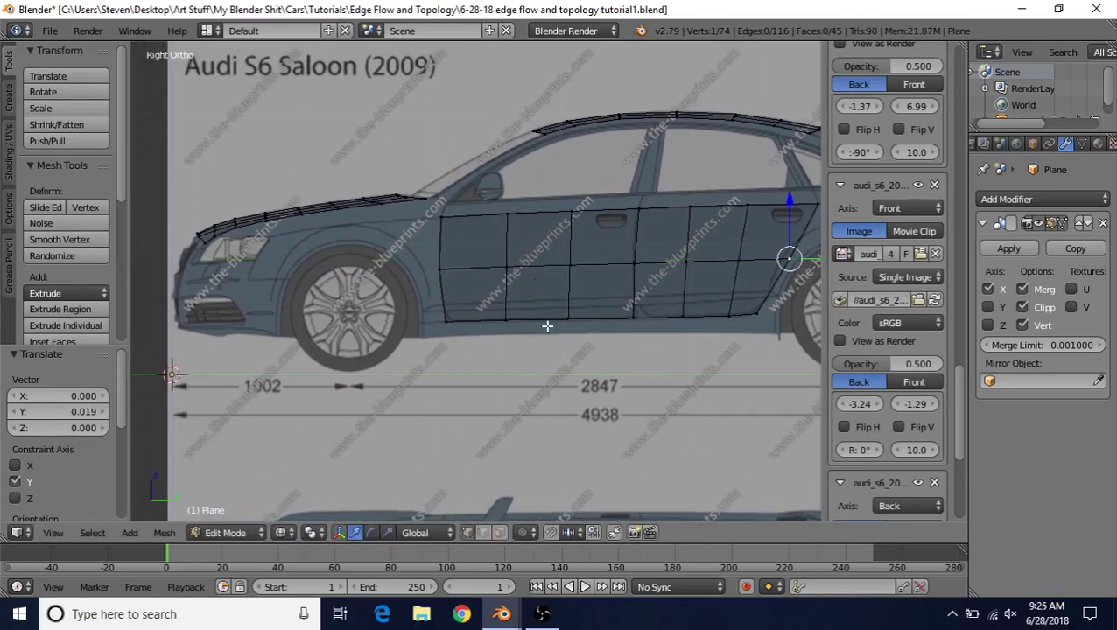
middle_click_drag(581, 283, 490, 306, "shift")
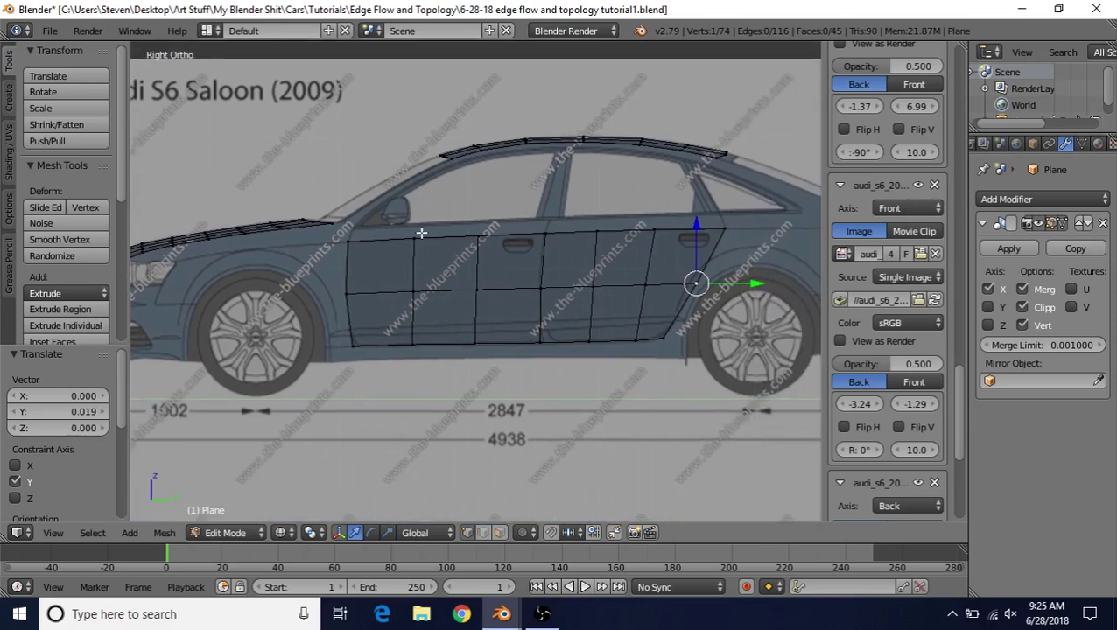
scroll(442, 232, "up", 2, "ctrl")
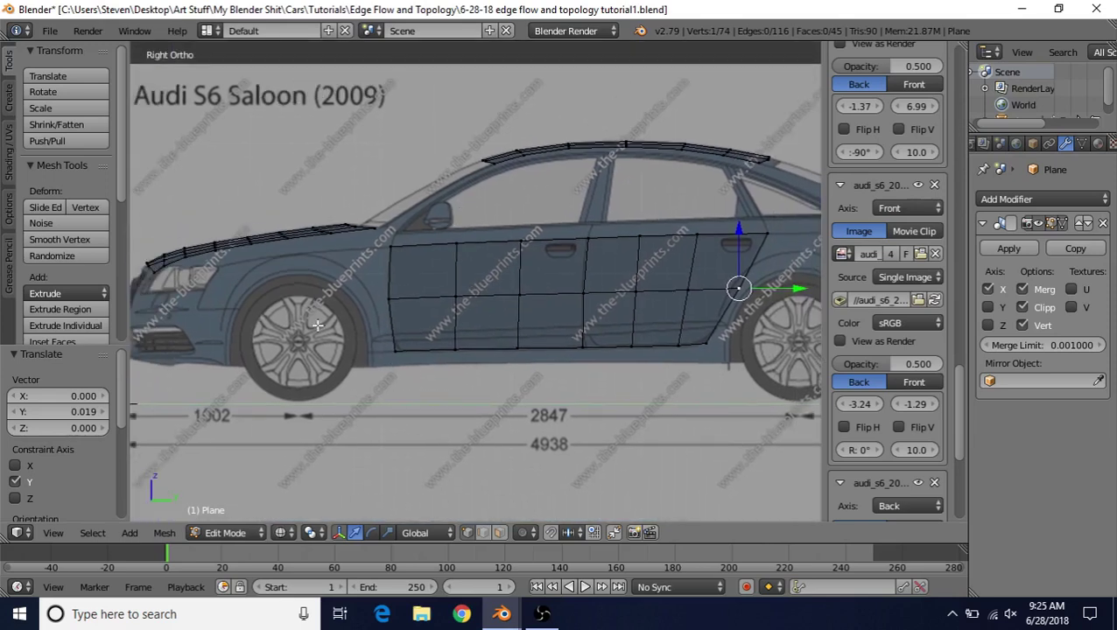